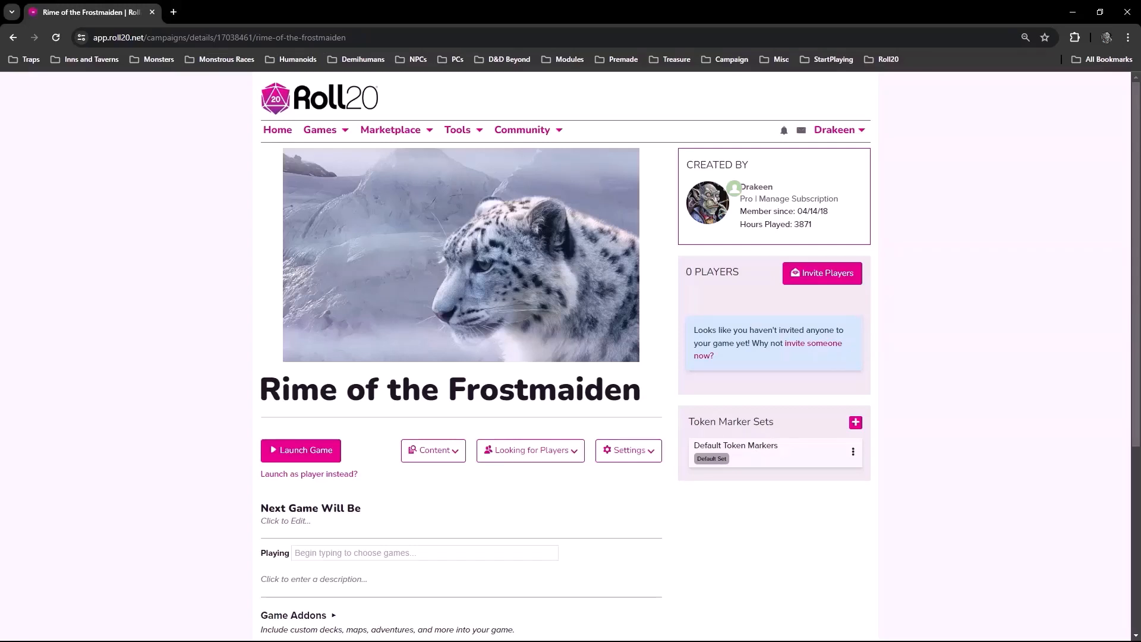
# Launch the Rime of the Frostmaiden game in the tabletop editor
pyautogui.click(321, 456)
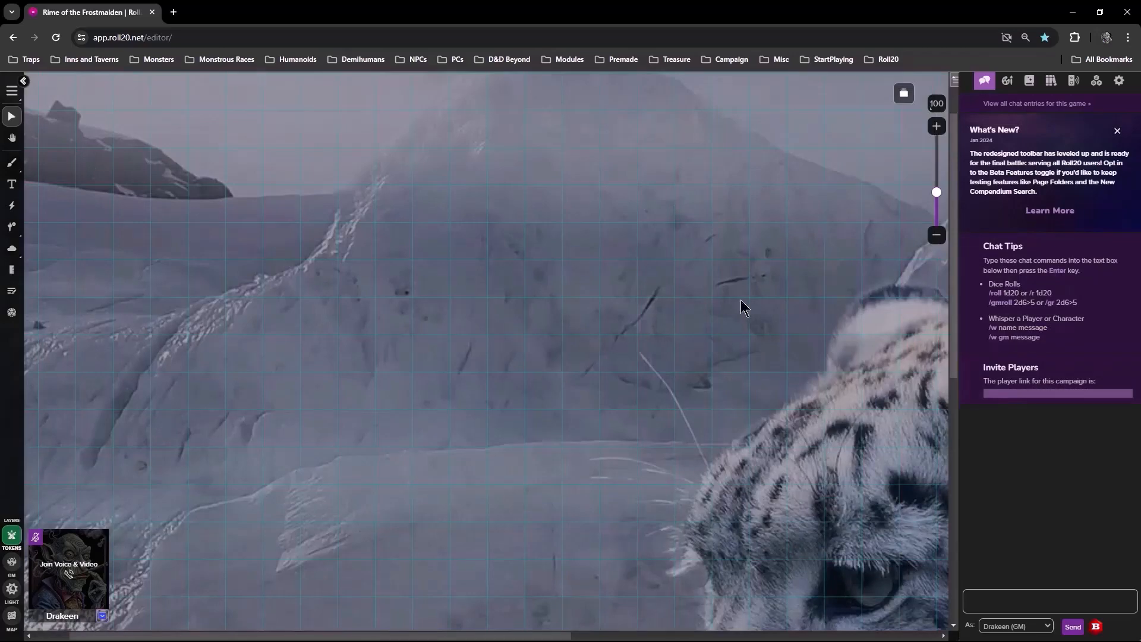
pyautogui.click(938, 236)
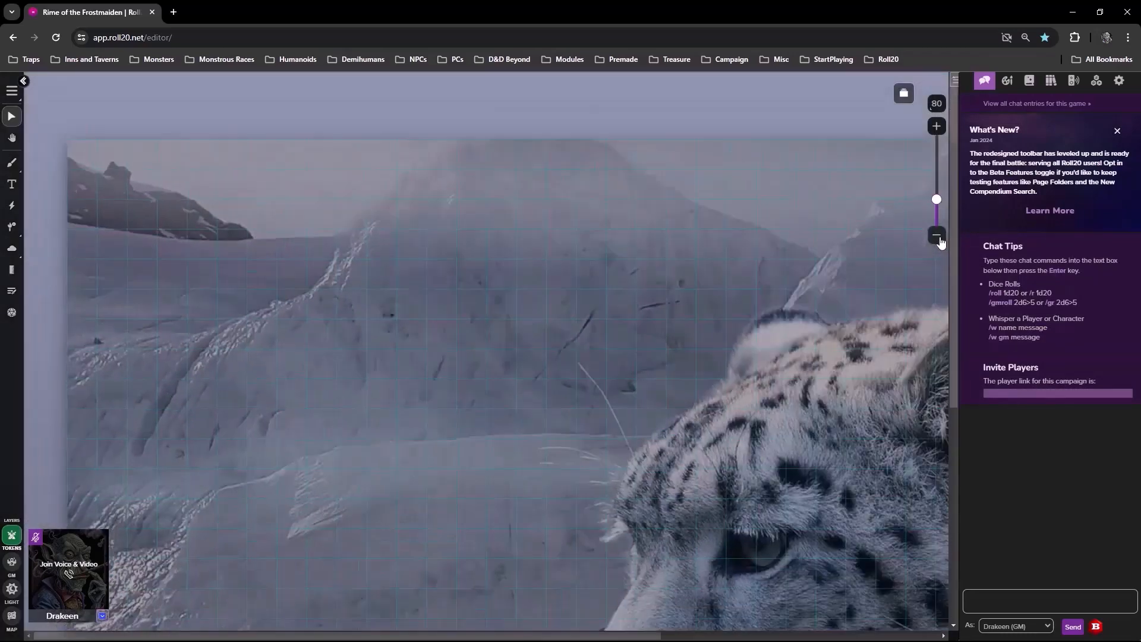
pyautogui.click(938, 235)
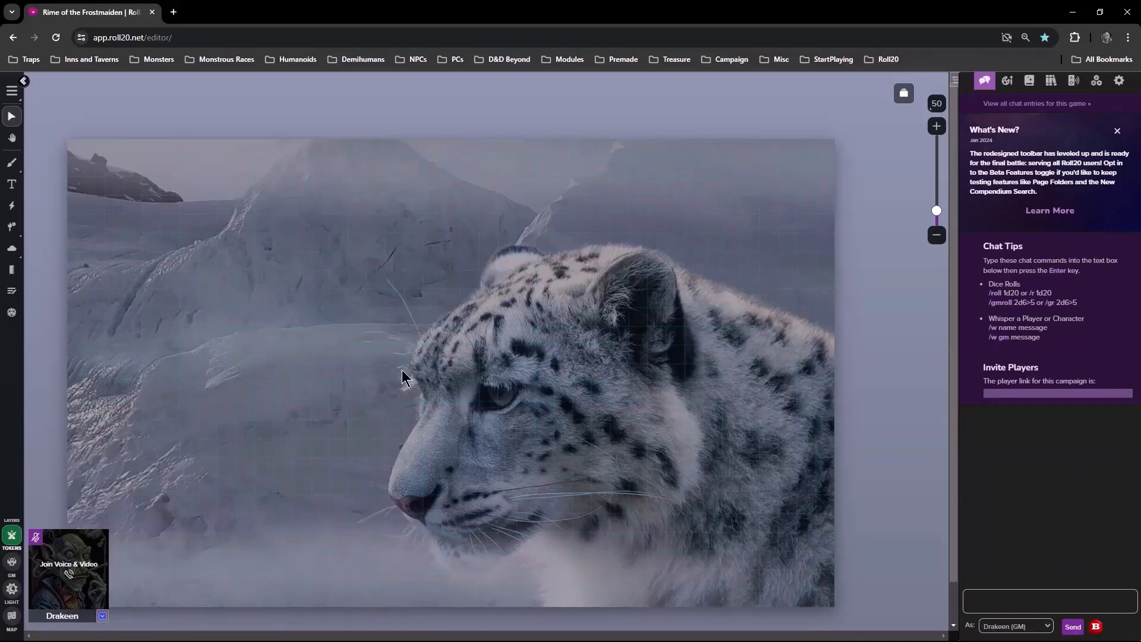
# Switch to D&D Beyond by opening the last character sheet among the bookmarked PCs, and look over the whole sheet
pyautogui.click(513, 60)
pyautogui.moveTo(461, 66)
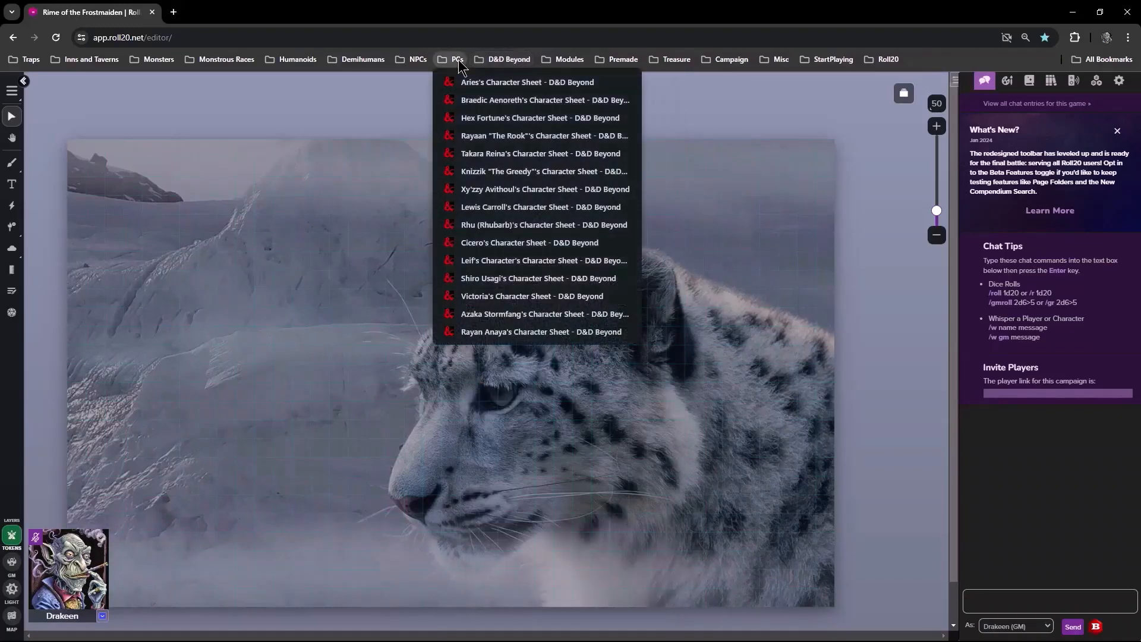
pyautogui.click(497, 334)
pyautogui.scroll(3, 1073, 405)
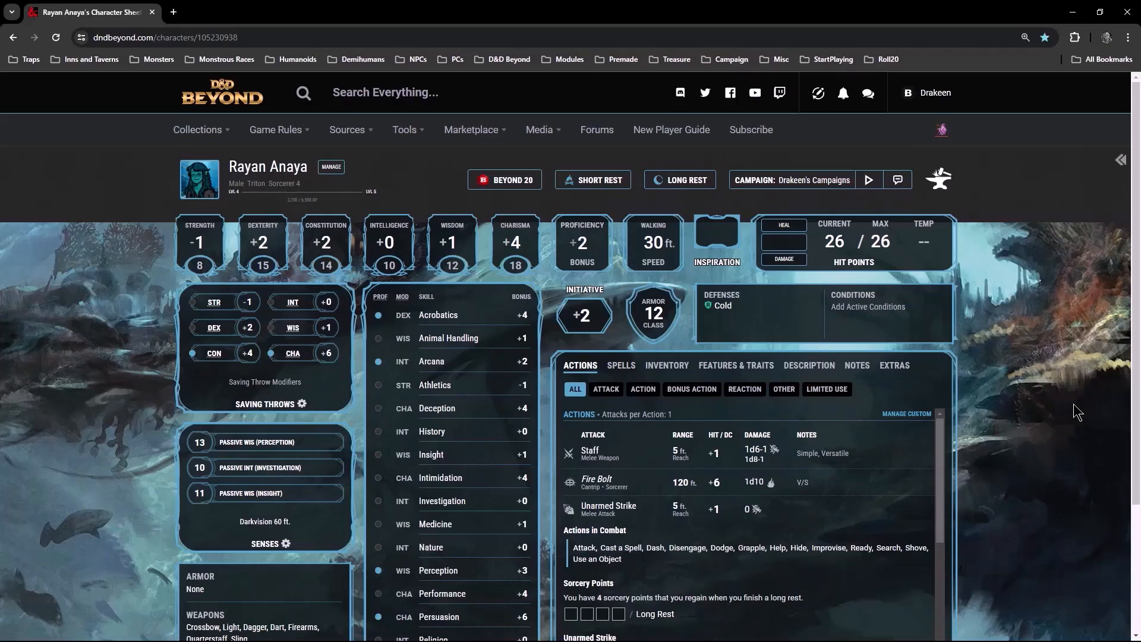
pyautogui.scroll(-3, 1074, 404)
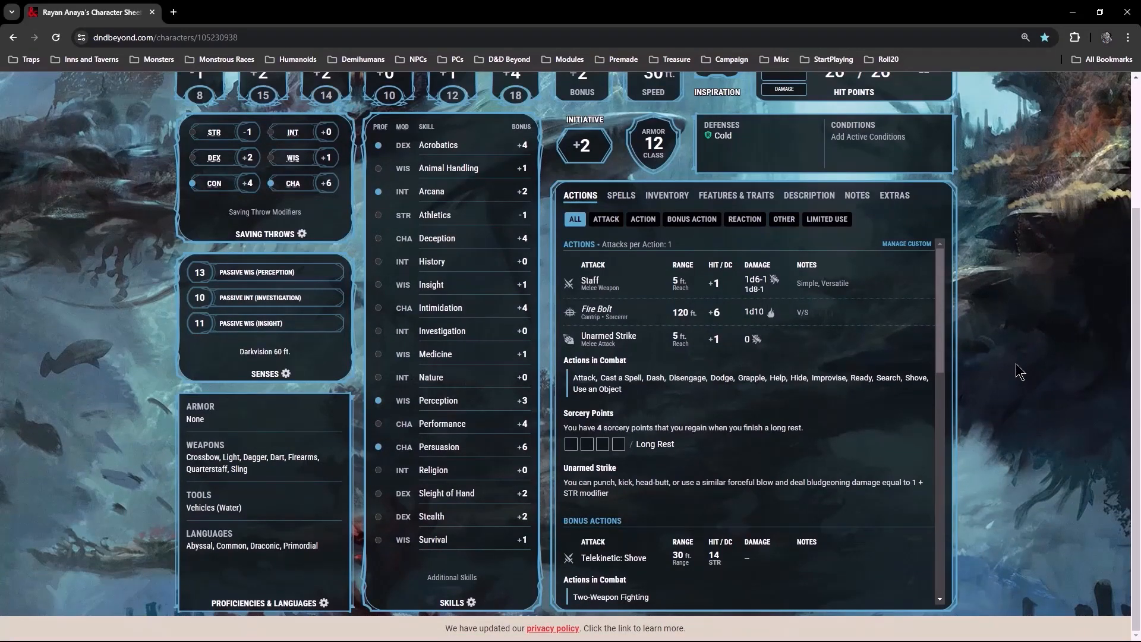
pyautogui.scroll(3, 1016, 365)
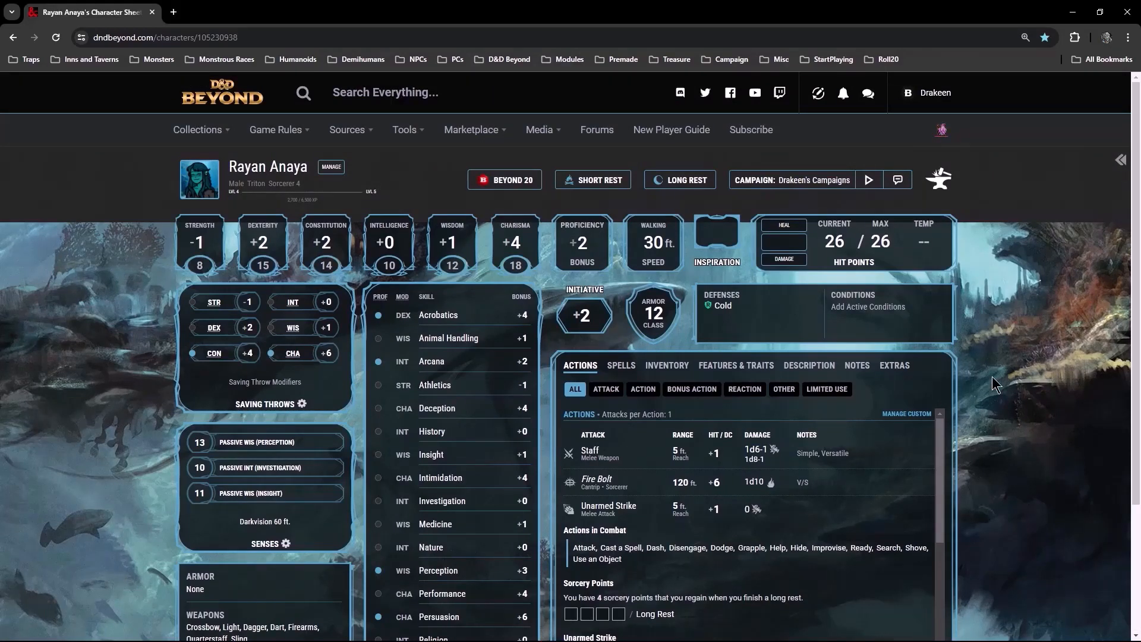
# Open the character in the Character Builder, go to its Home section and activate the Character Name field
pyautogui.click(936, 187)
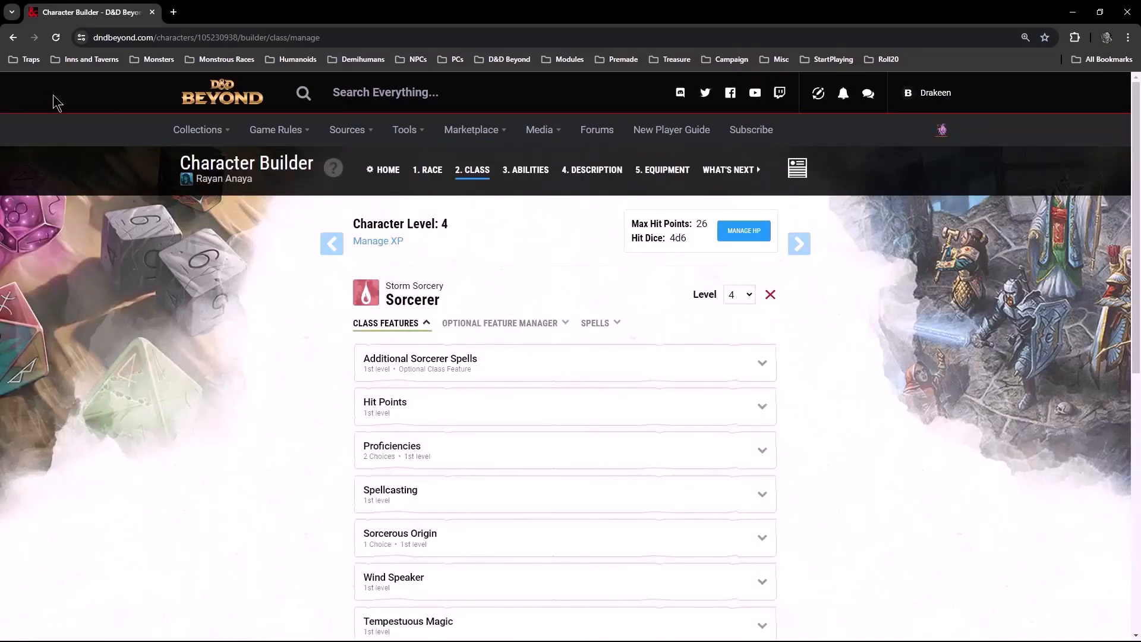
pyautogui.click(13, 37)
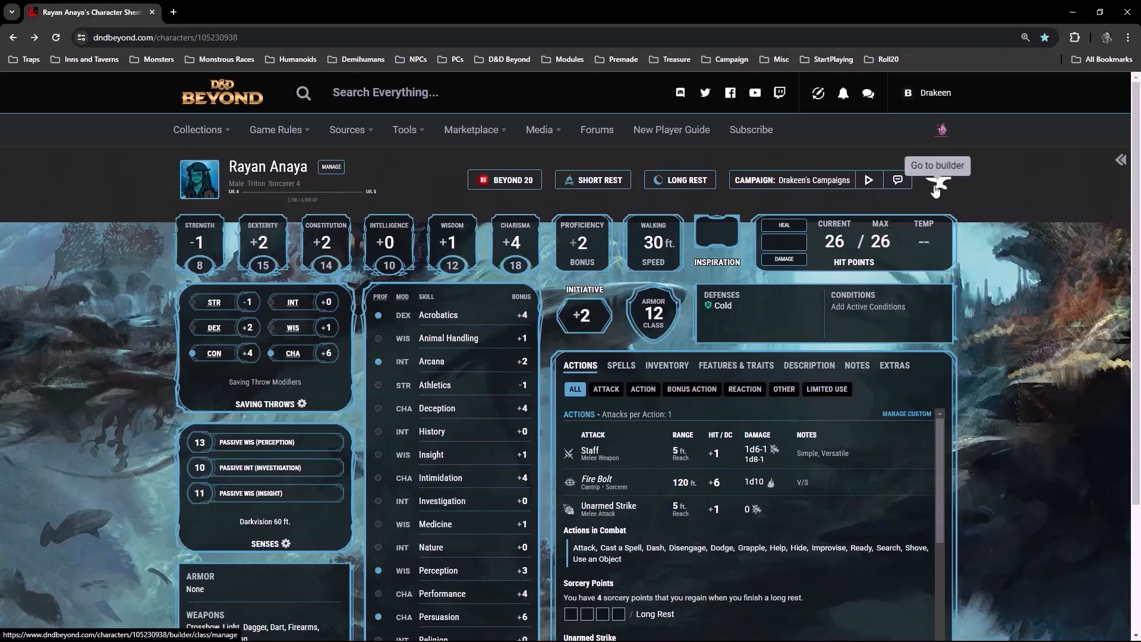
pyautogui.click(937, 185)
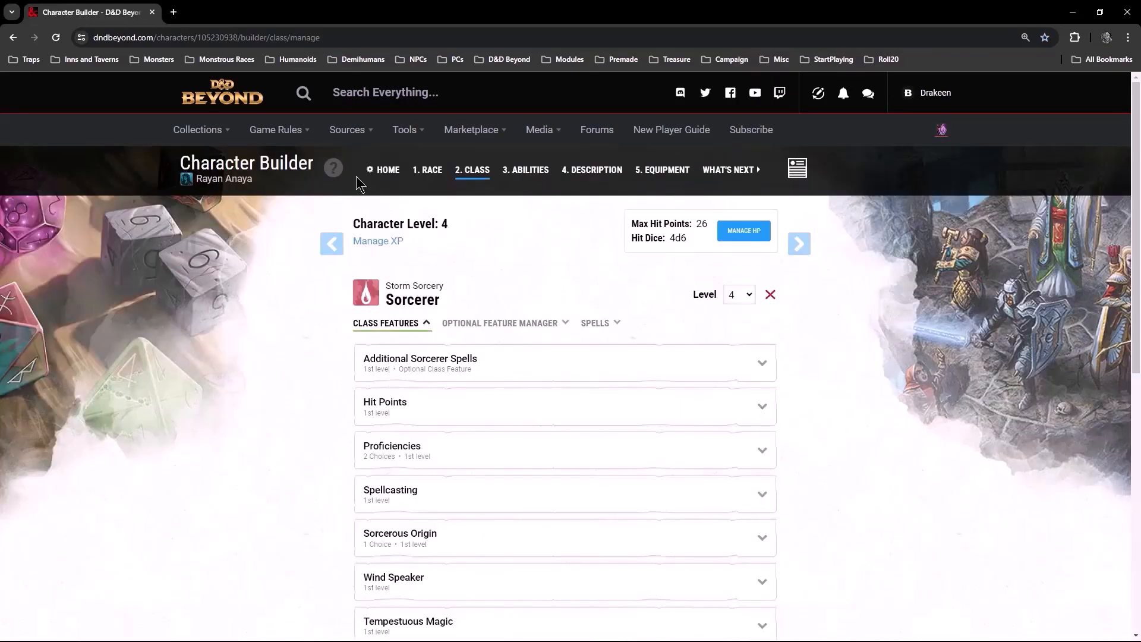
pyautogui.click(383, 172)
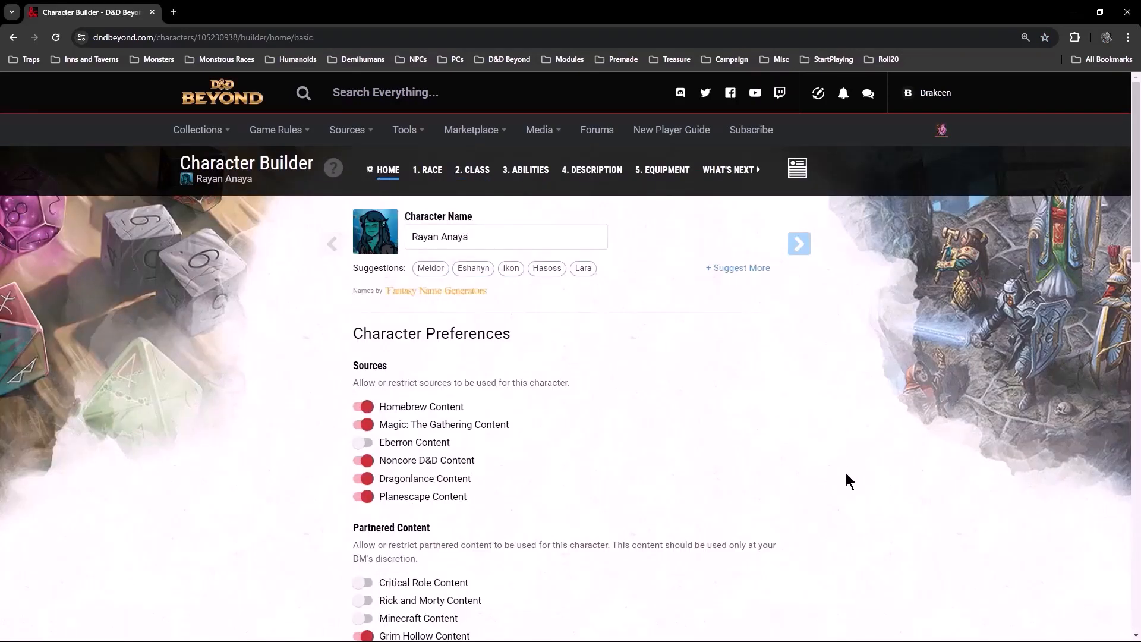
pyautogui.click(535, 237)
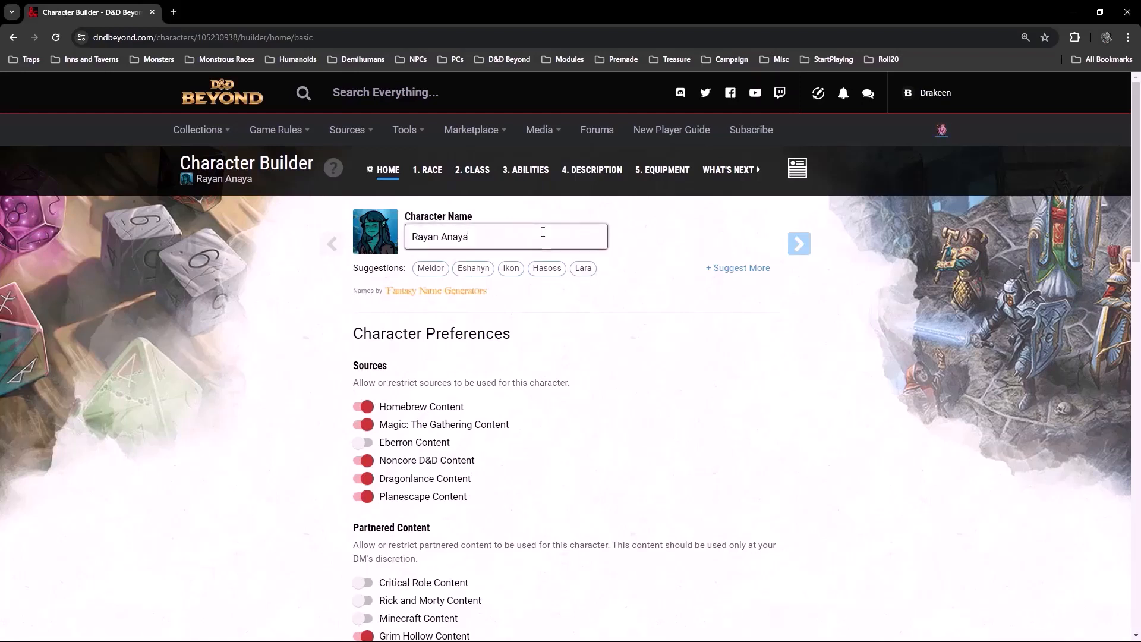
# Try choosing the Rayan image from the 00 Player Characters folder as the custom portrait, and cancel the portrait change
pyautogui.click(381, 248)
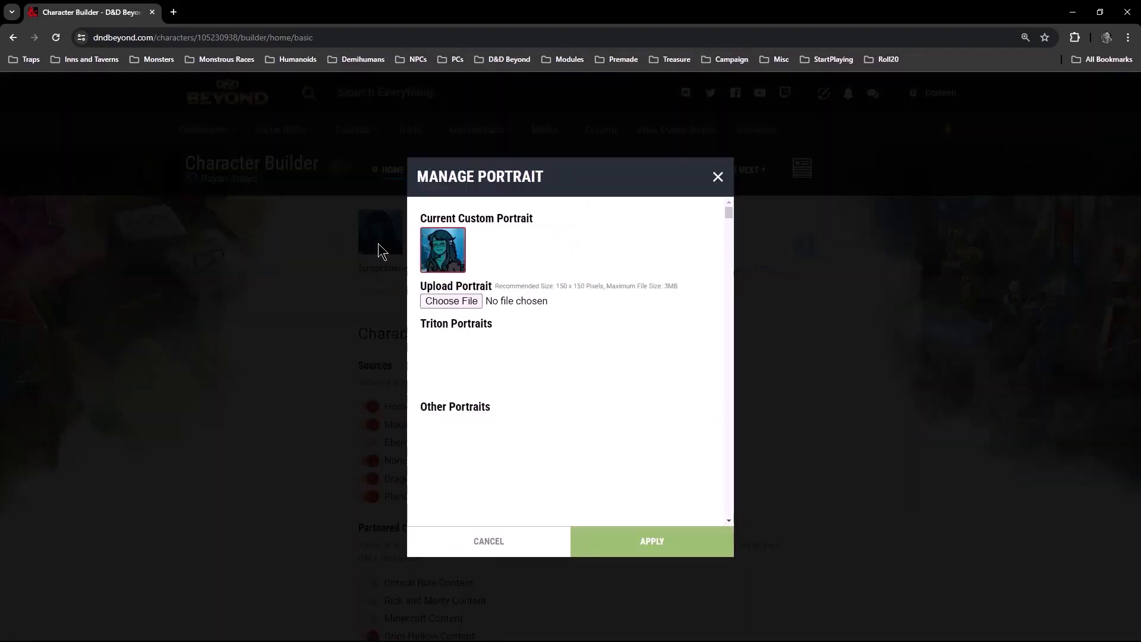
pyautogui.click(452, 301)
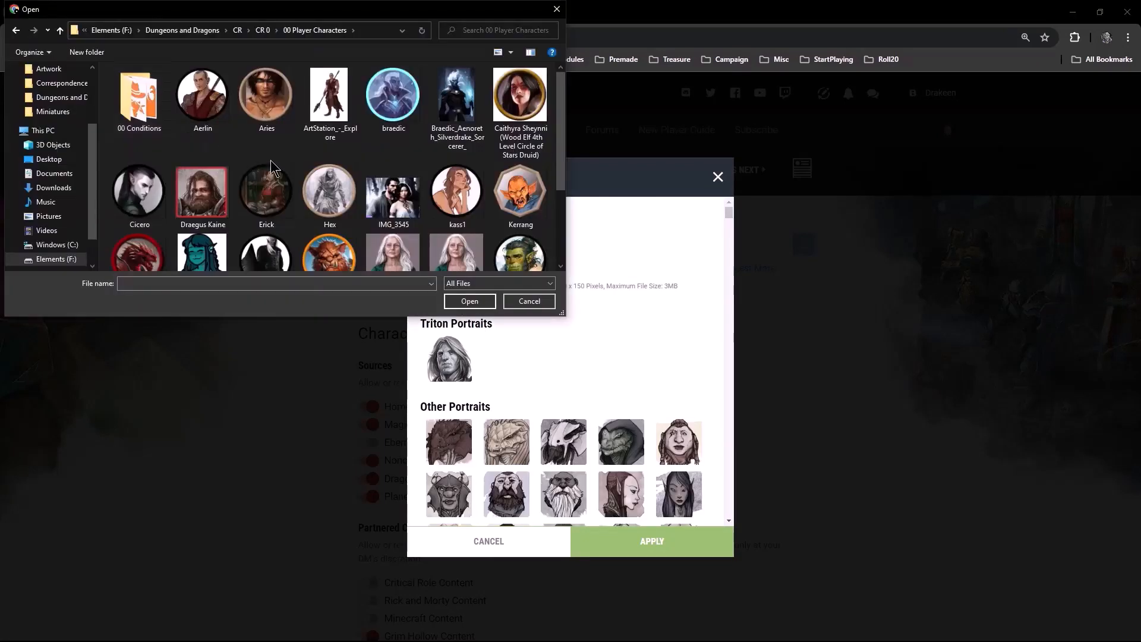
pyautogui.scroll(-3, 270, 159)
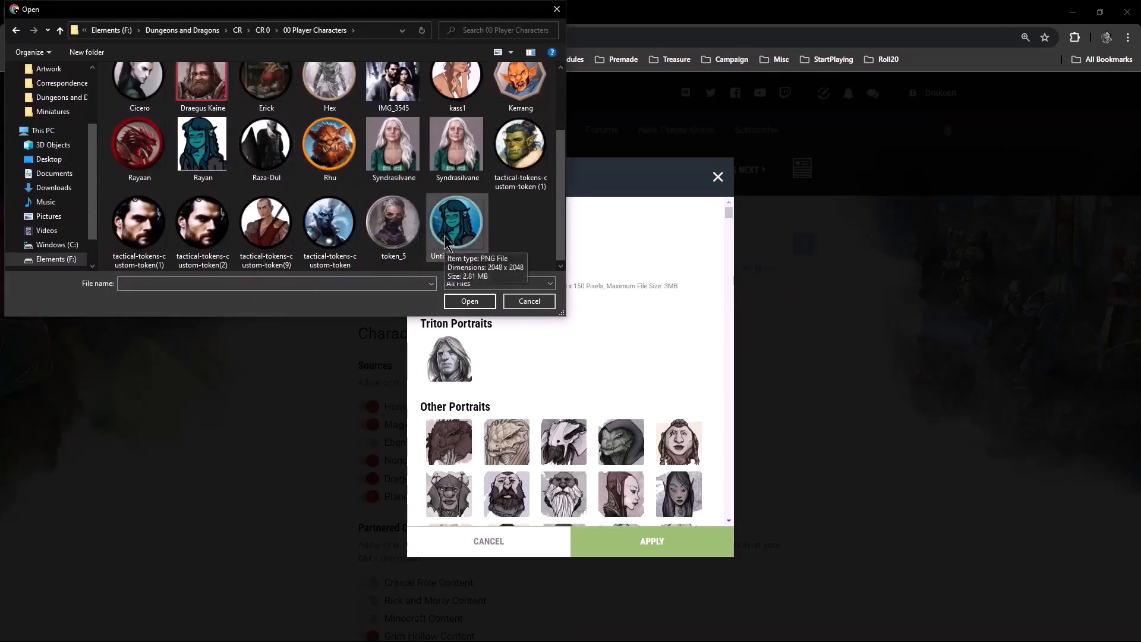
pyautogui.click(190, 152)
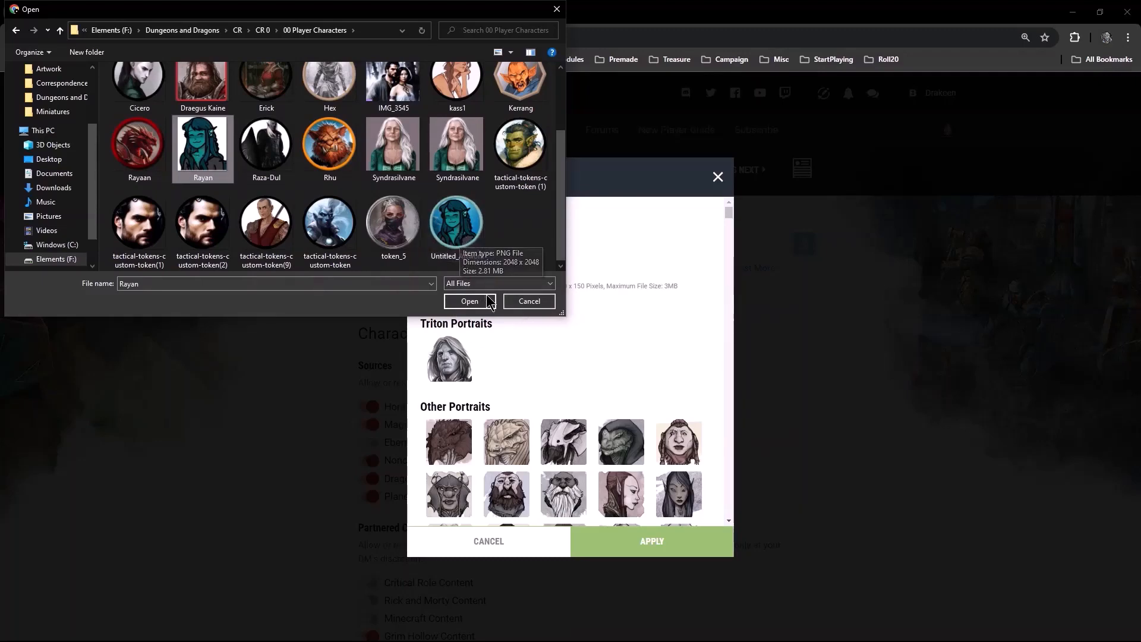
pyautogui.click(514, 302)
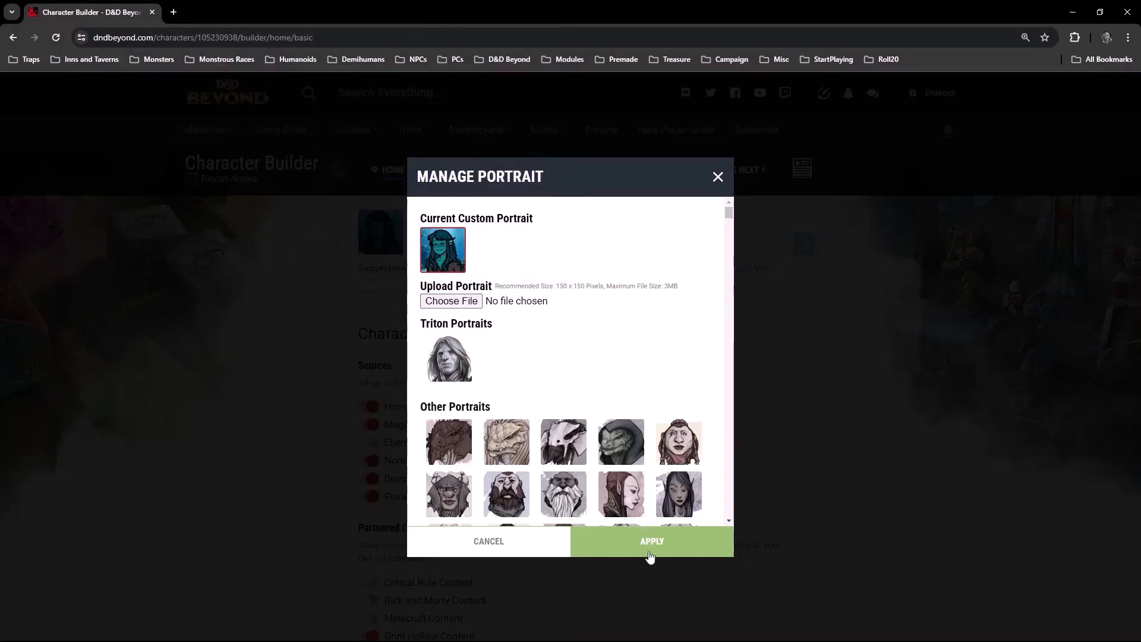
pyautogui.click(523, 531)
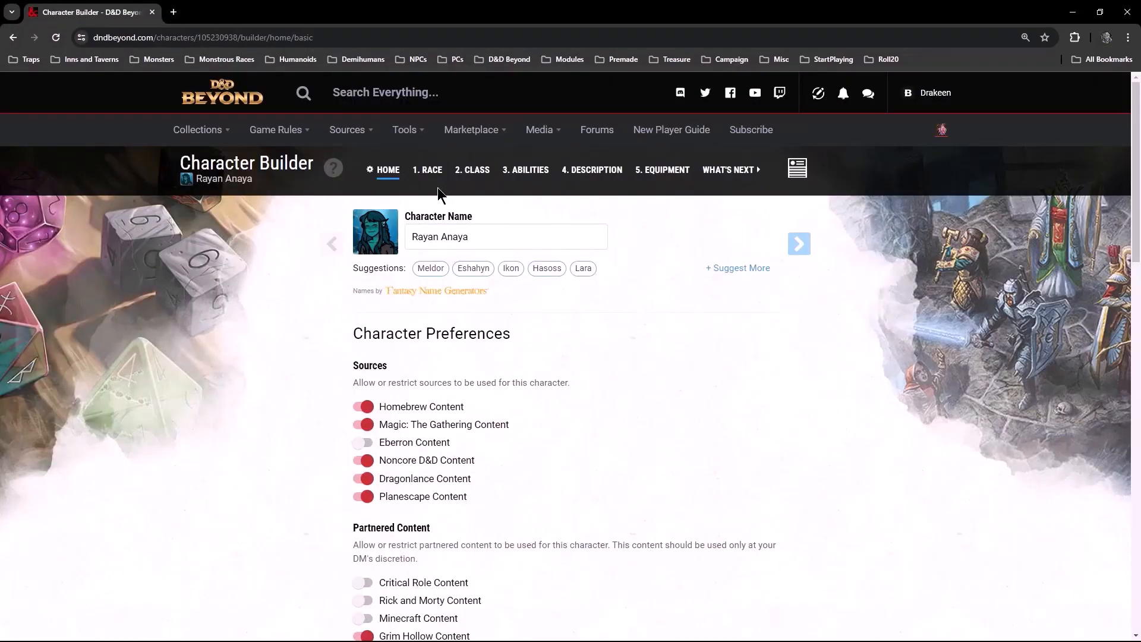
# Go to the Race section, start changing the Triton race and examine the list of available races
pyautogui.click(428, 170)
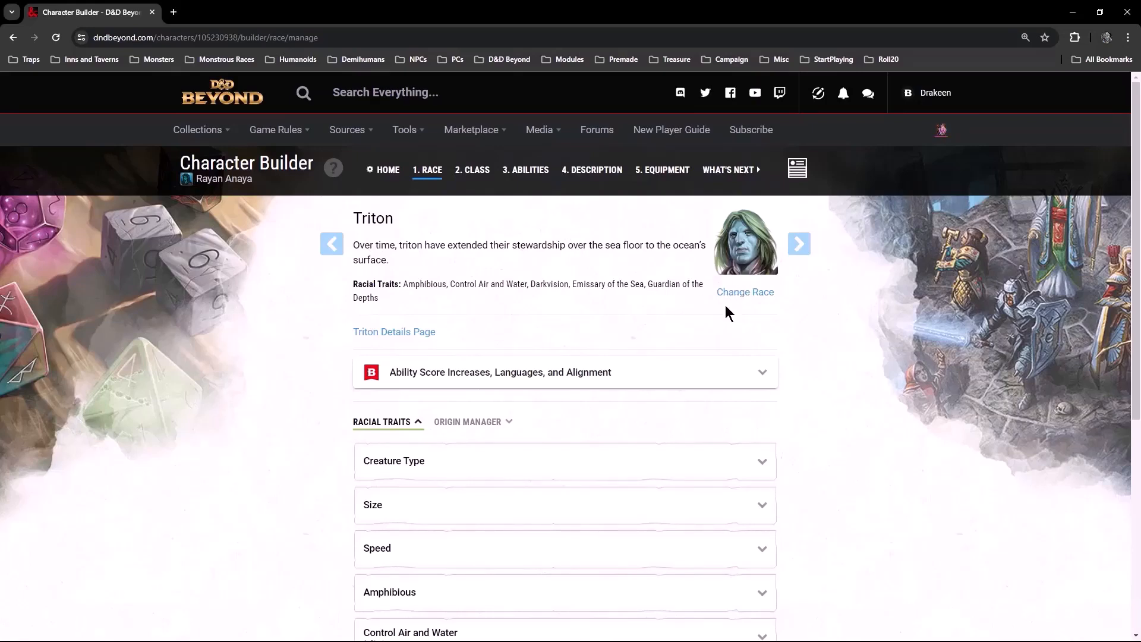
pyautogui.click(744, 294)
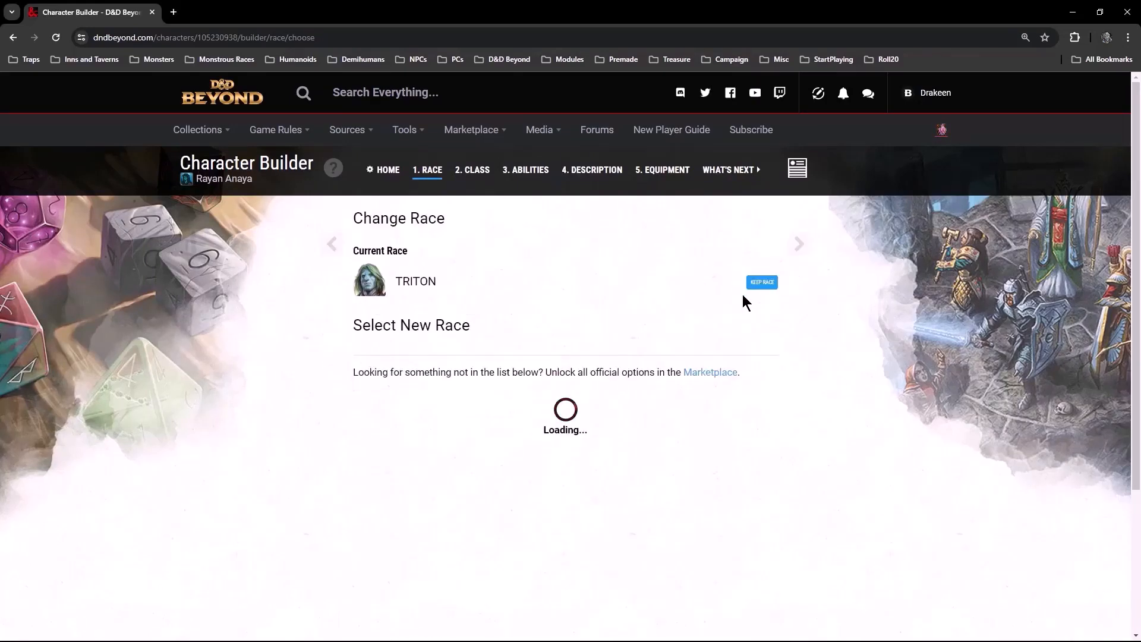
pyautogui.scroll(-4, 589, 341)
pyautogui.scroll(-14, 590, 348)
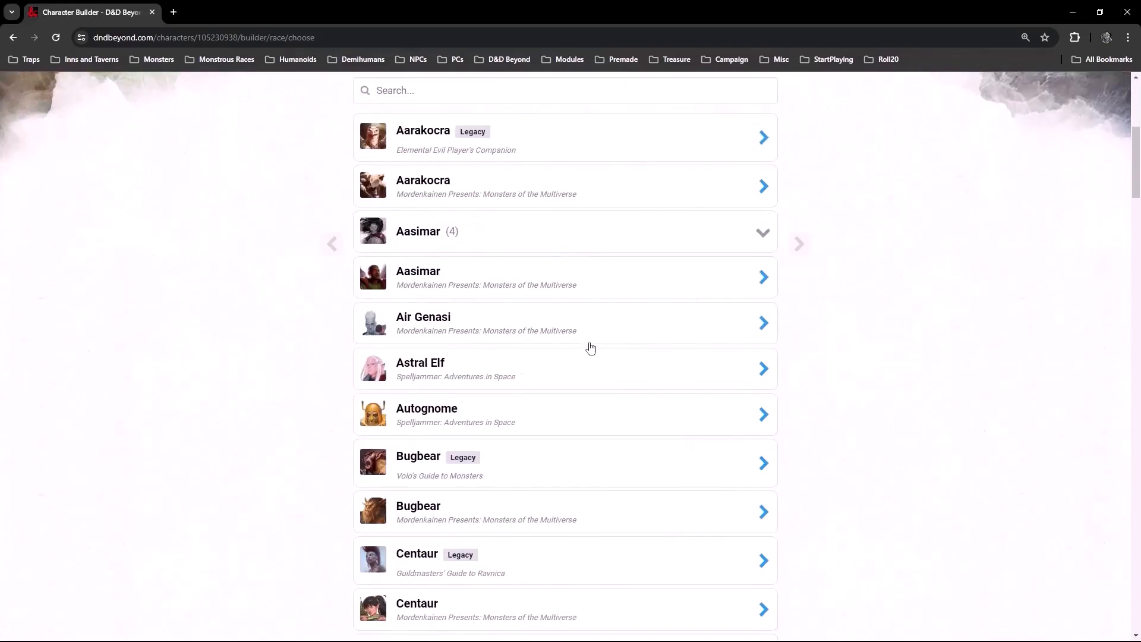
pyautogui.scroll(-13, 590, 343)
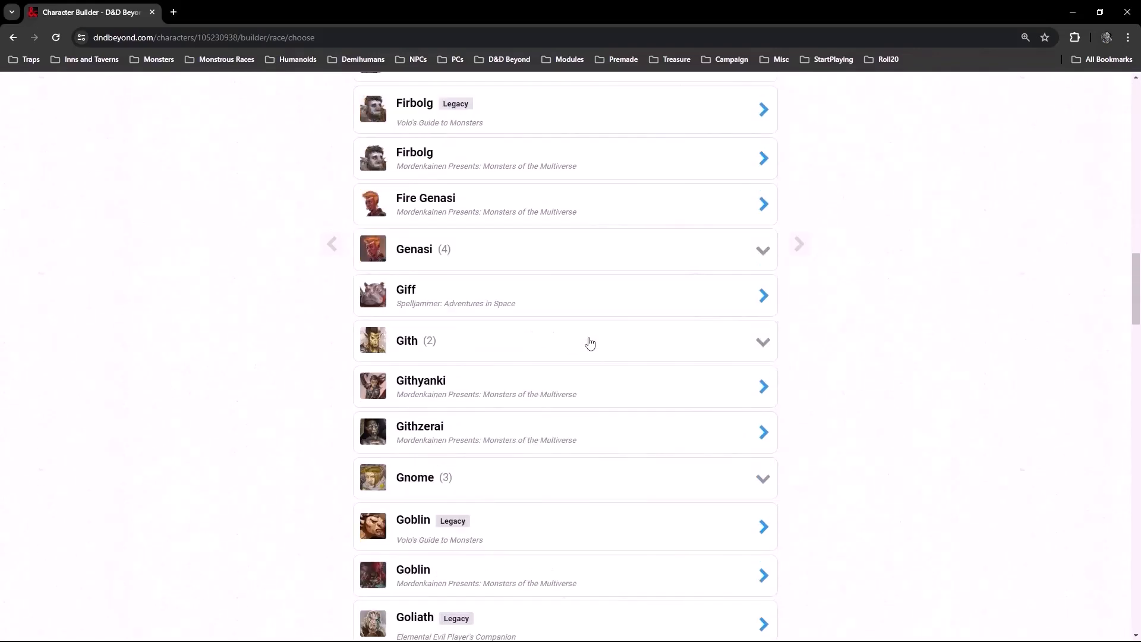
pyautogui.scroll(-15, 589, 337)
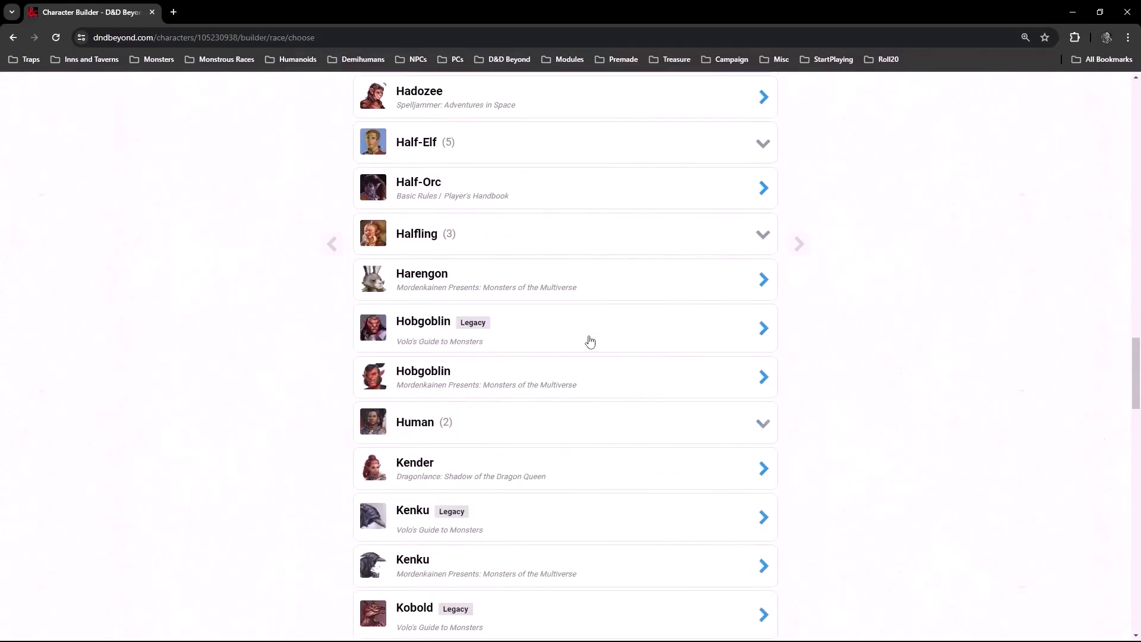
pyautogui.scroll(-12, 588, 334)
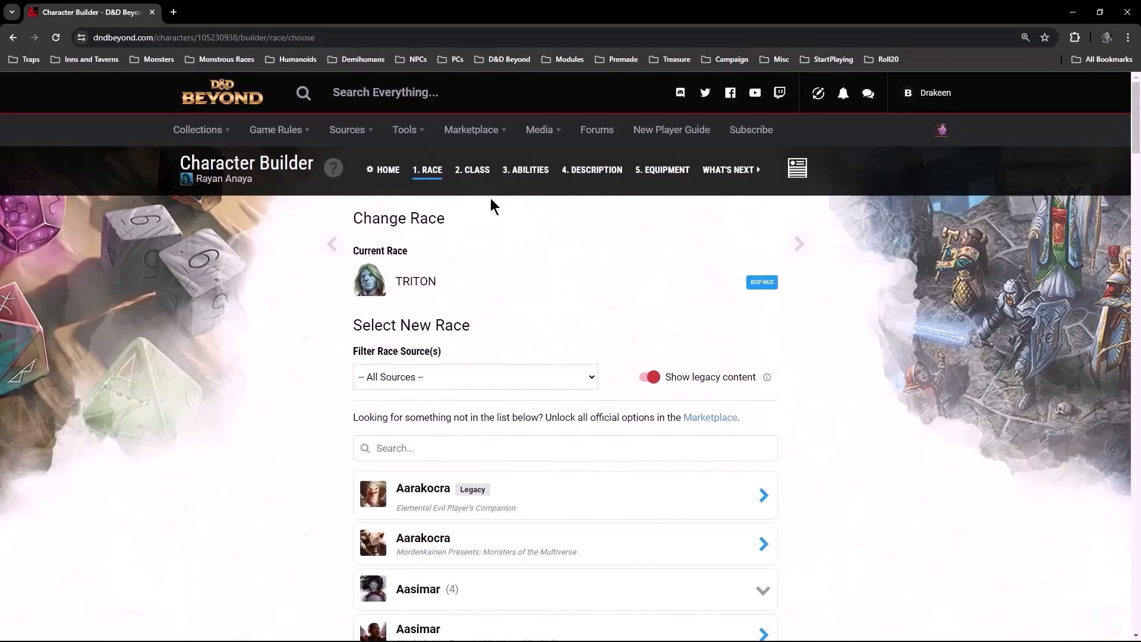
# Remove all Sorcerer levels from the character in the Class section
pyautogui.click(473, 171)
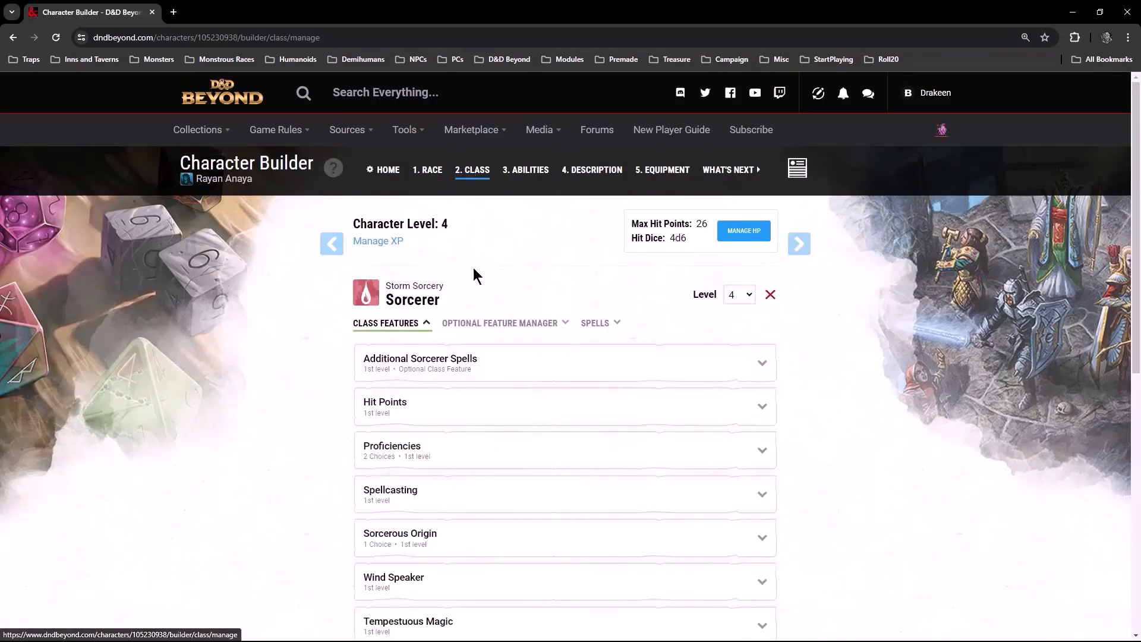
pyautogui.click(770, 294)
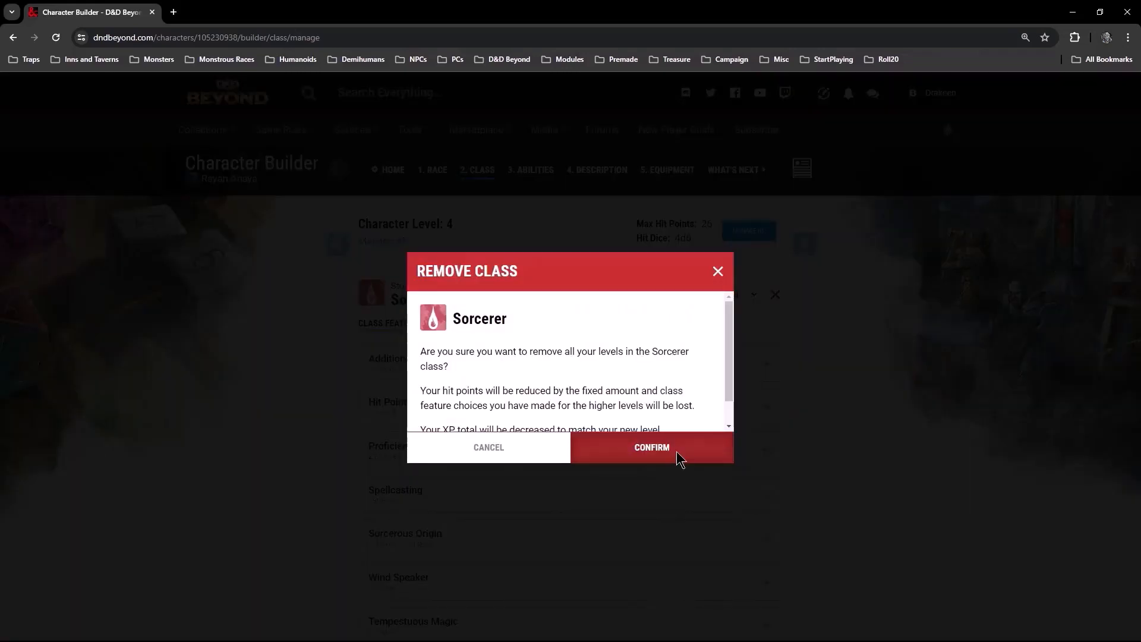
pyautogui.click(678, 455)
# Look through the available classes and add Sorcerer as the character's class
pyautogui.scroll(-5, 667, 416)
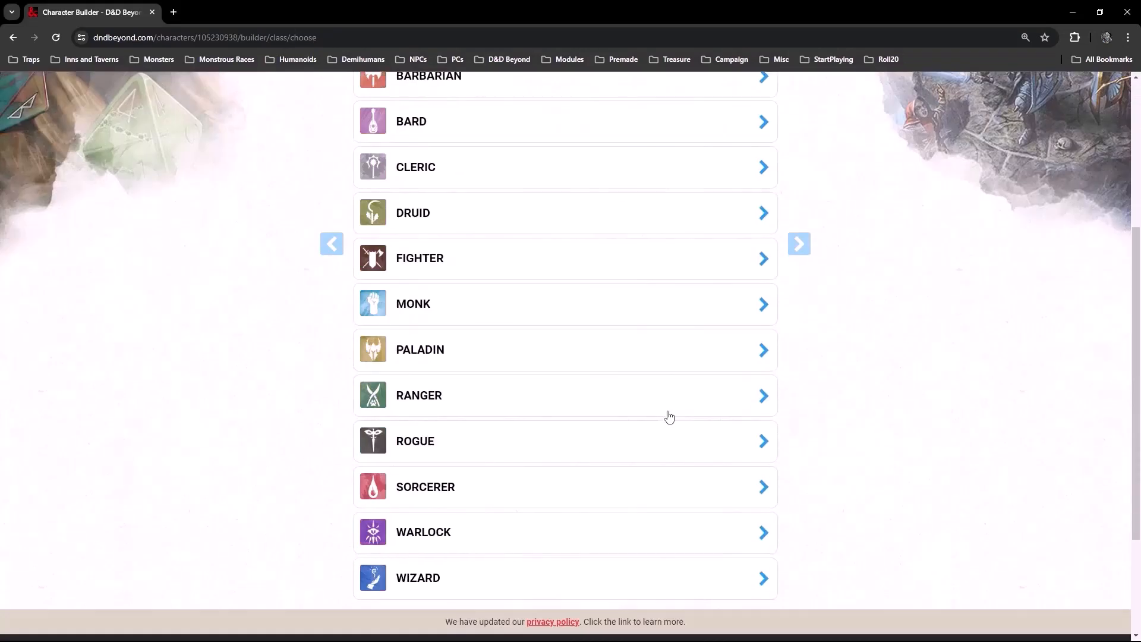
pyautogui.scroll(3, 549, 451)
pyautogui.scroll(-5, 555, 448)
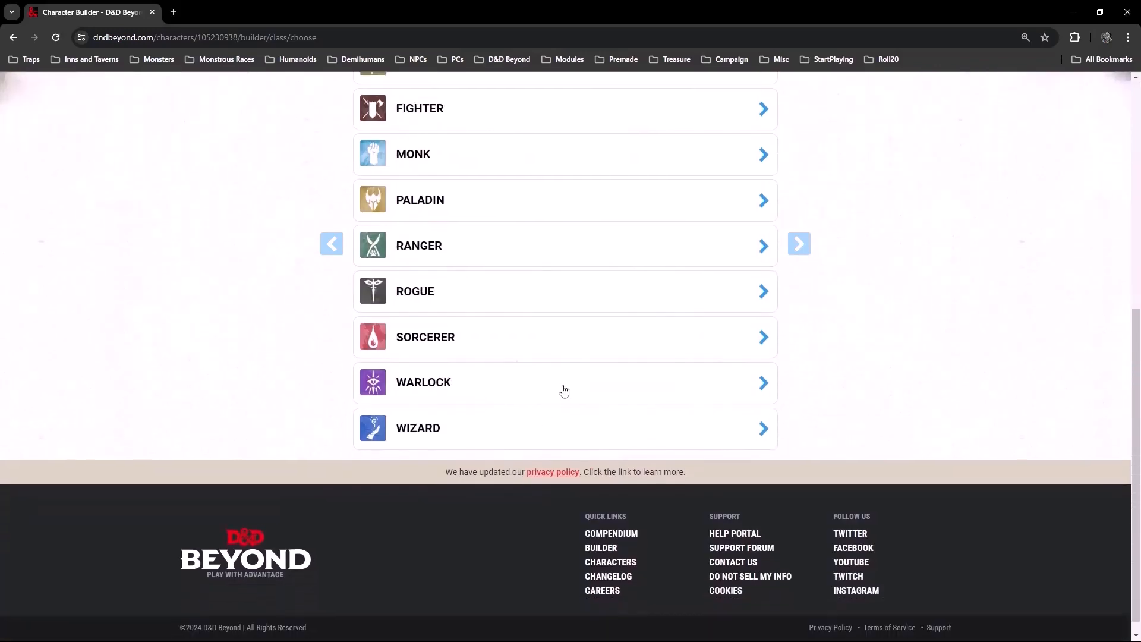
pyautogui.scroll(6, 563, 390)
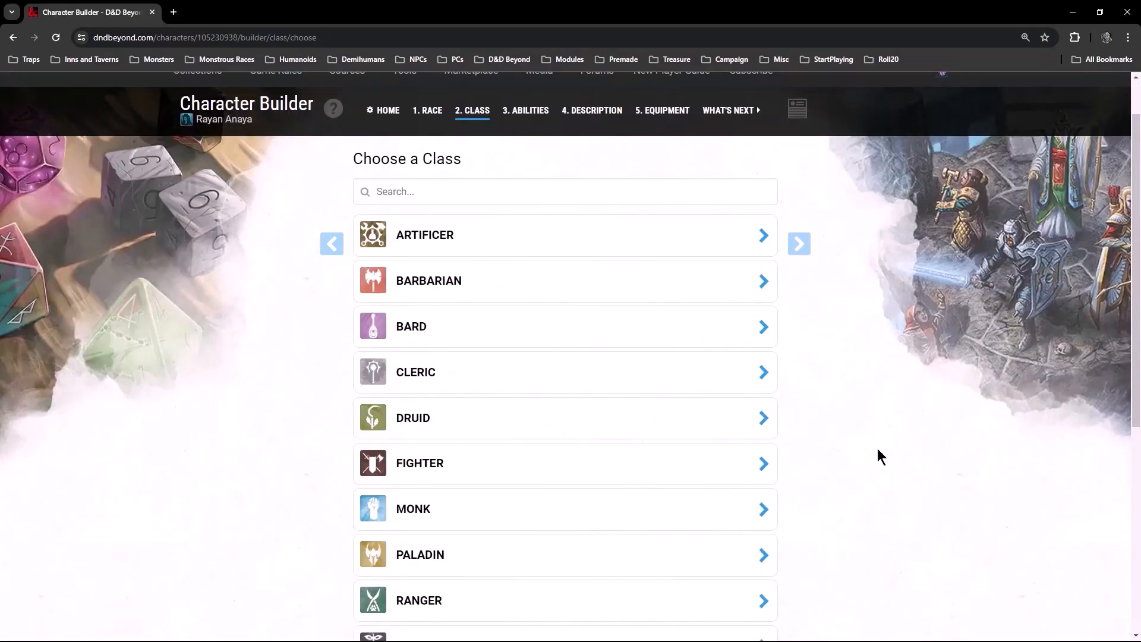
pyautogui.scroll(-4, 541, 458)
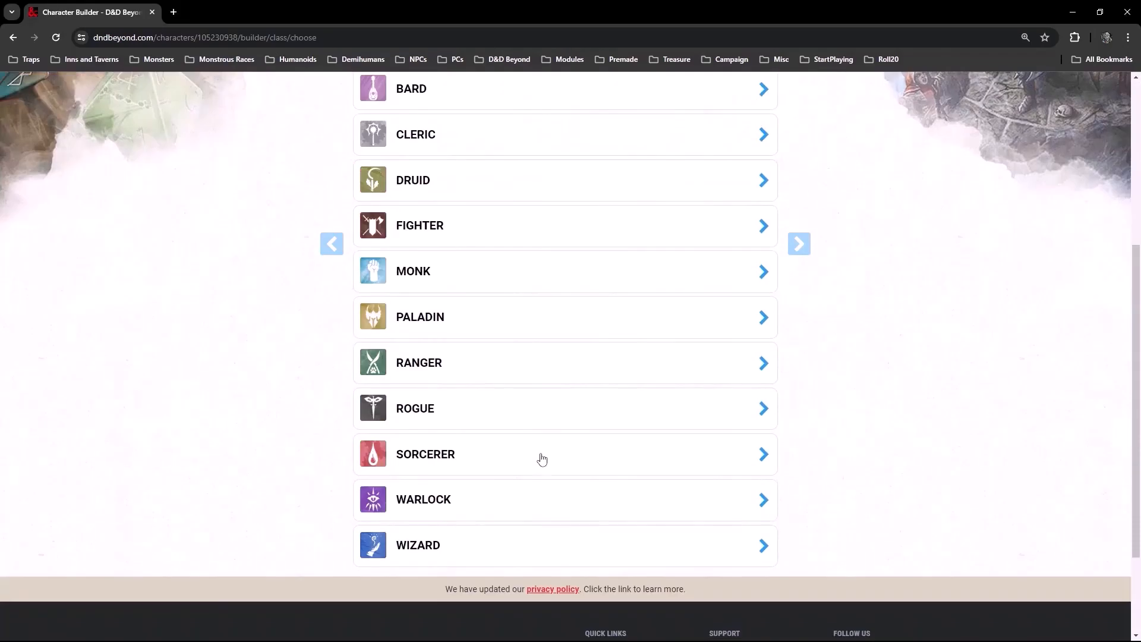
pyautogui.click(541, 457)
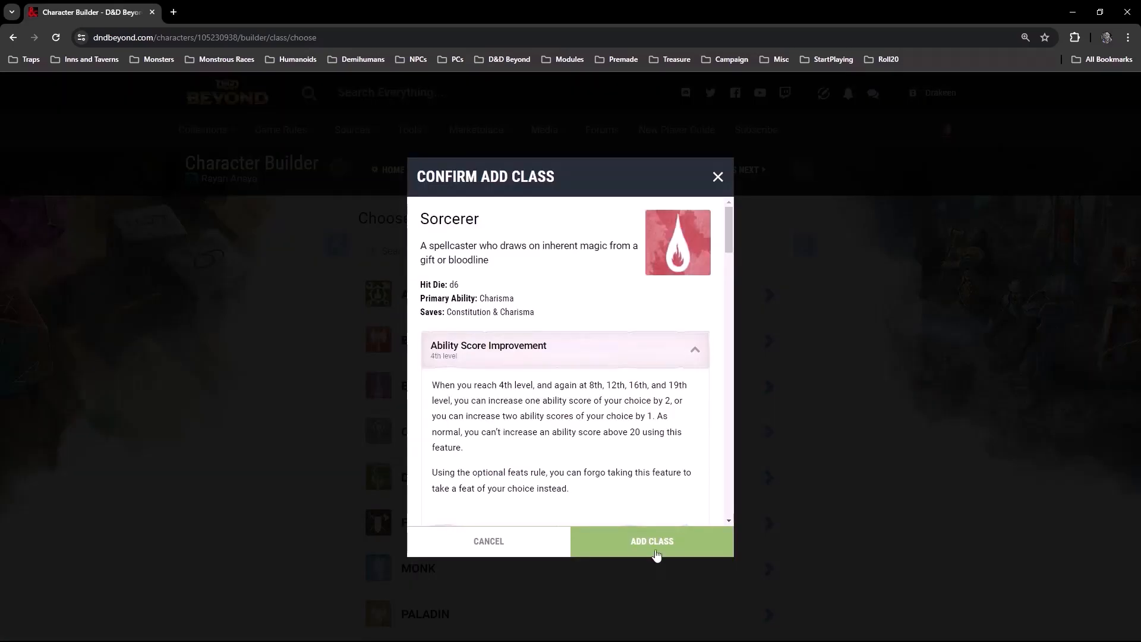
pyautogui.click(656, 552)
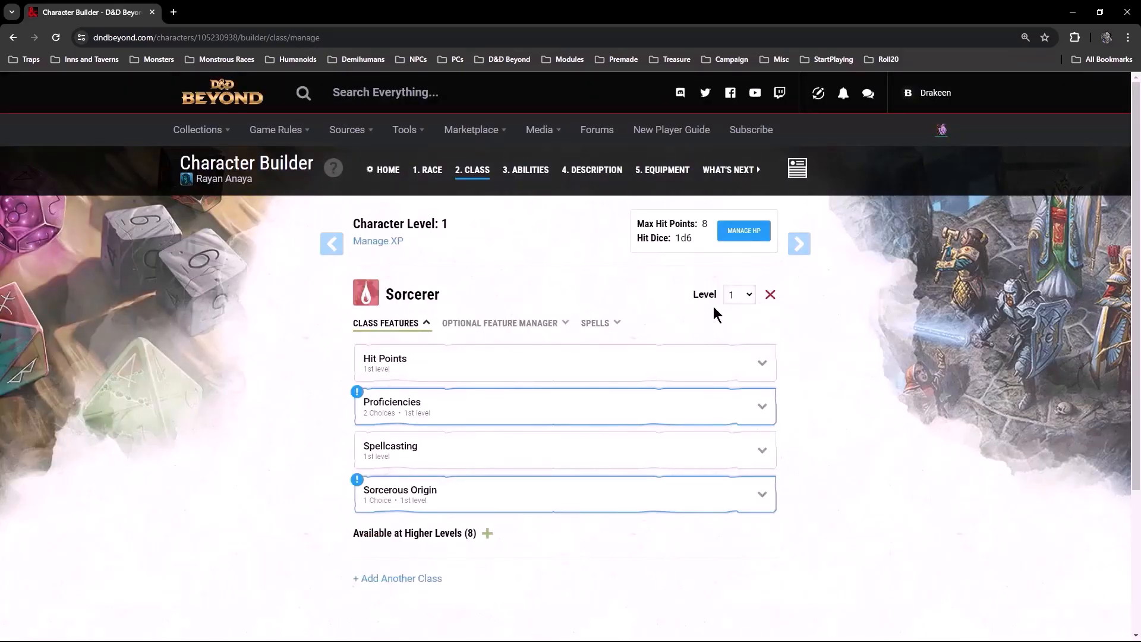
# Set the Sorcerer class level to 4
pyautogui.click(746, 295)
pyautogui.click(733, 349)
pyautogui.click(590, 445)
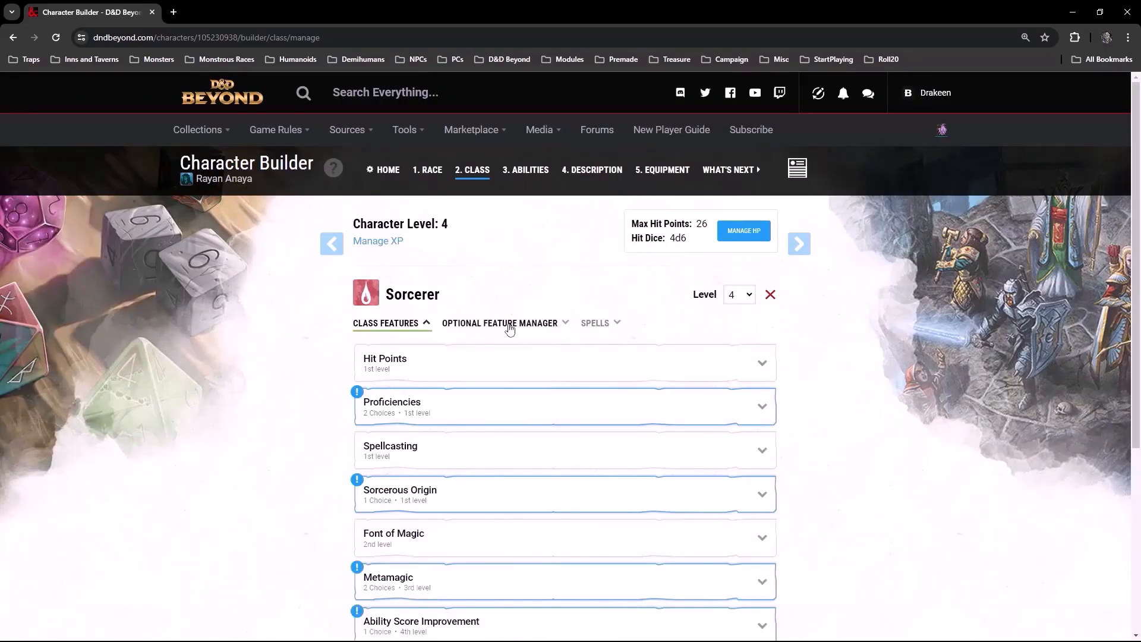
# Enable the optional Sorcerer features Additional Sorcerer Spells, Metamagic Options and Sorcerous Versatility
pyautogui.click(509, 324)
pyautogui.scroll(-4, 508, 327)
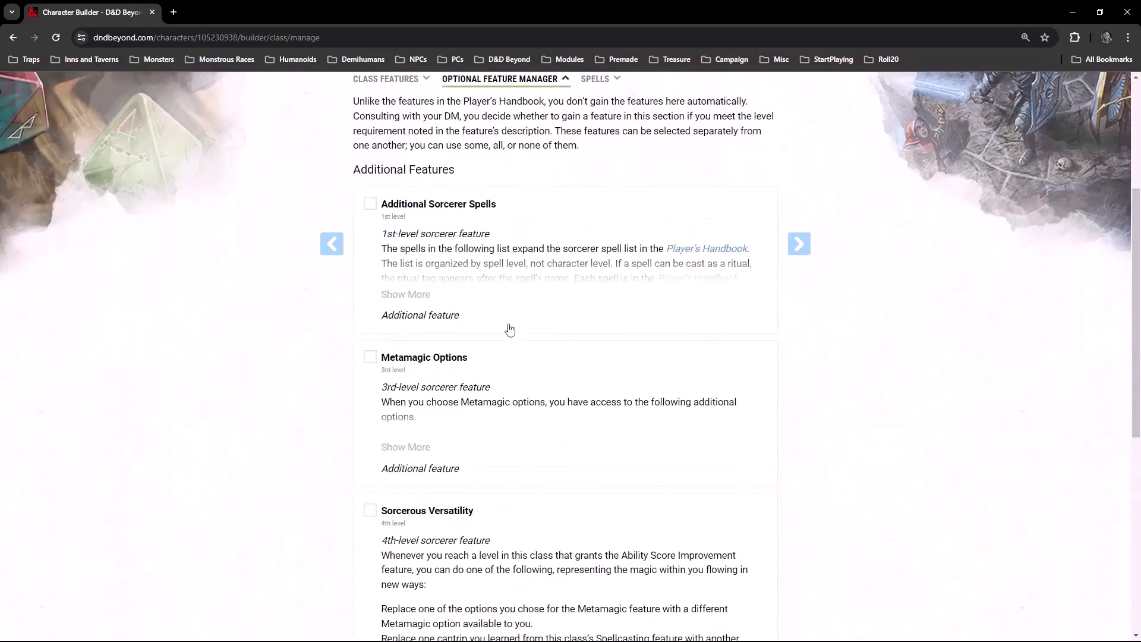
pyautogui.click(370, 365)
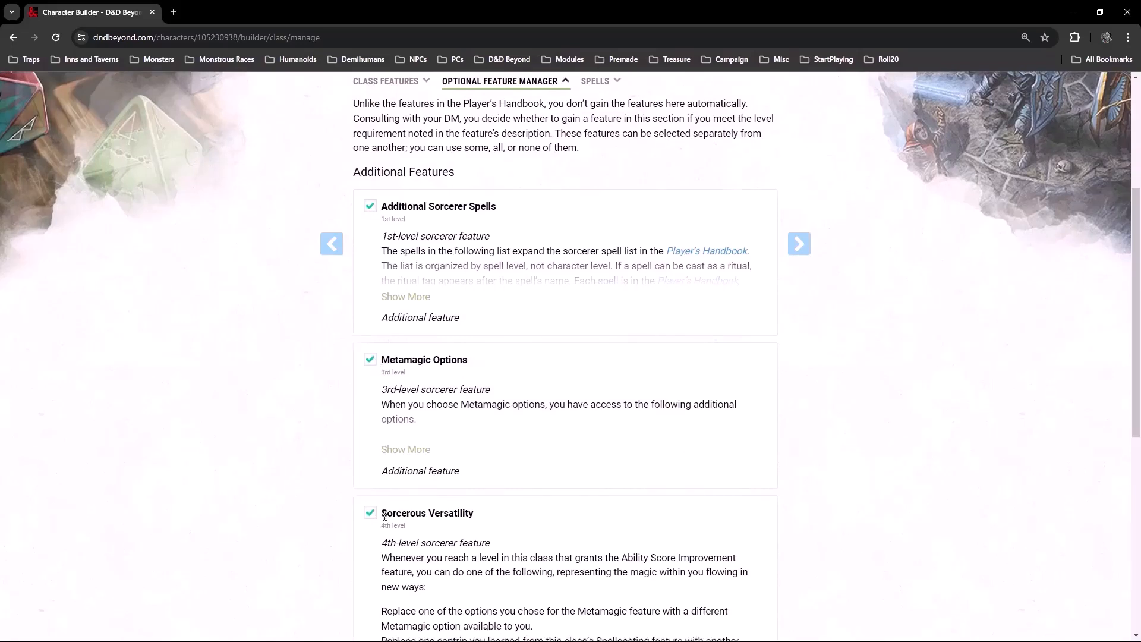
# Choose Storm Sorcery as the Sorcerous Origin in the Sorcerer class features
pyautogui.scroll(-5, 376, 523)
pyautogui.scroll(9, 458, 408)
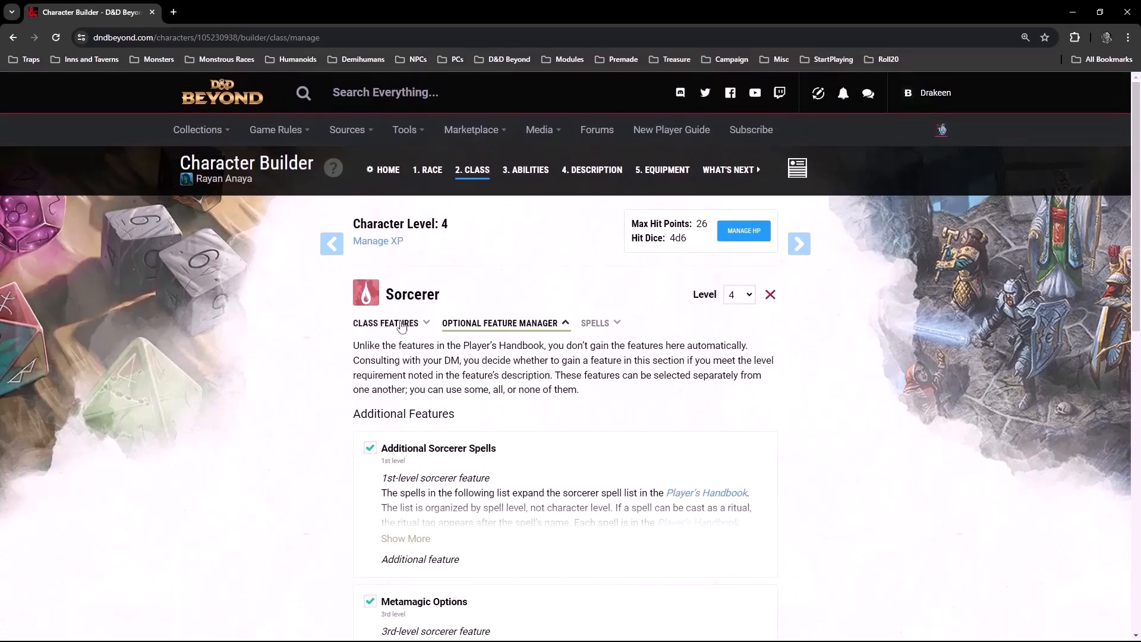
pyautogui.click(401, 324)
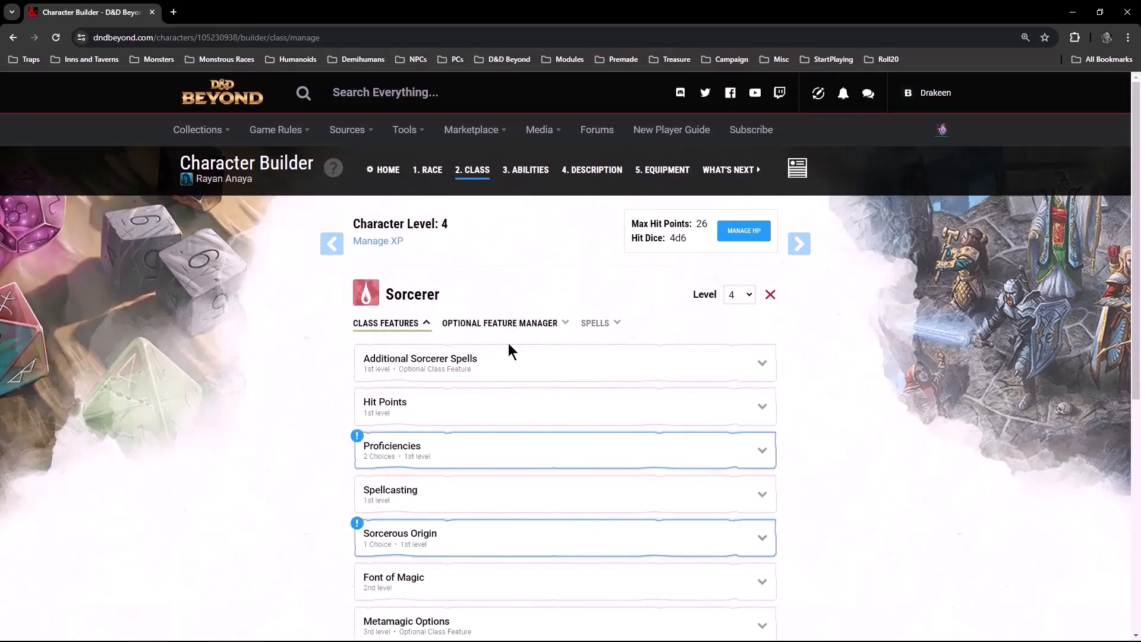
pyautogui.scroll(-5, 812, 477)
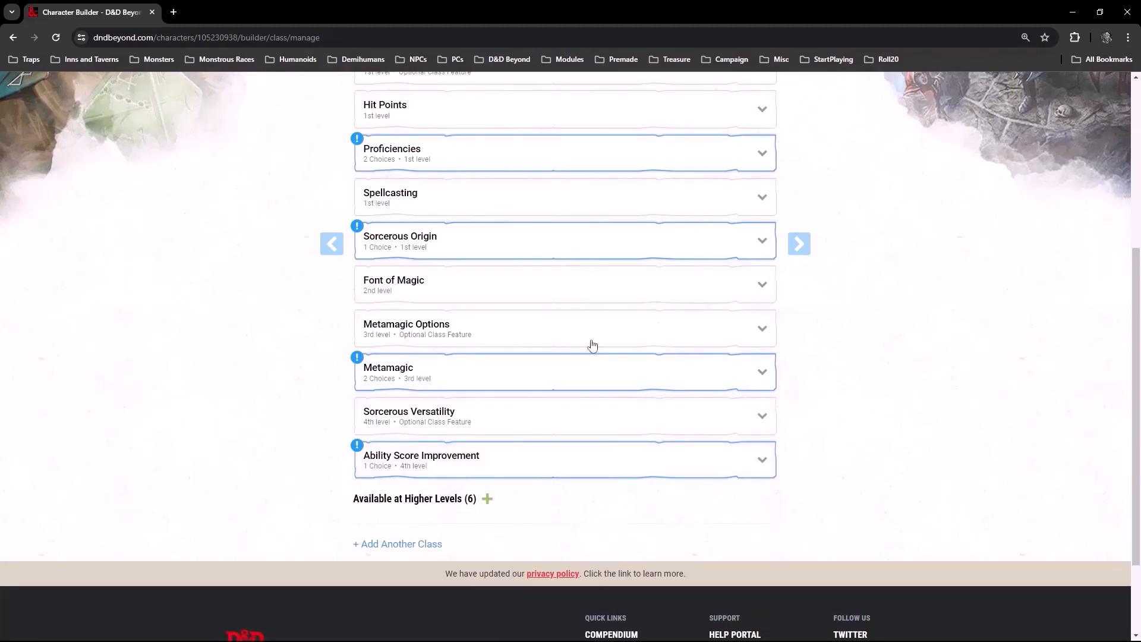
pyautogui.click(503, 246)
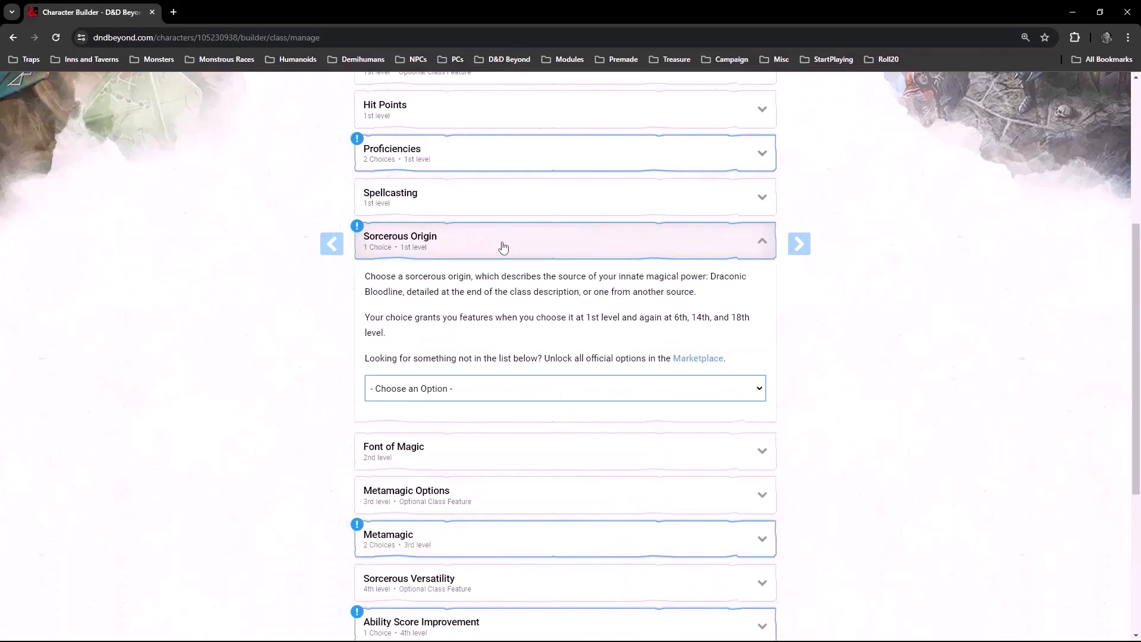
pyautogui.click(541, 390)
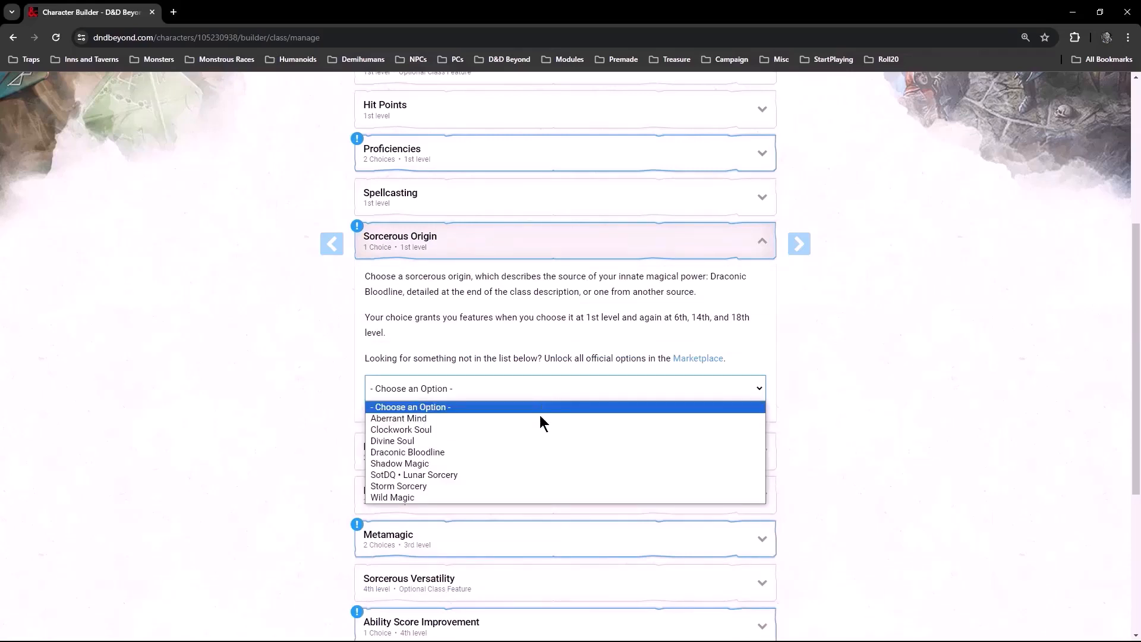
pyautogui.click(519, 487)
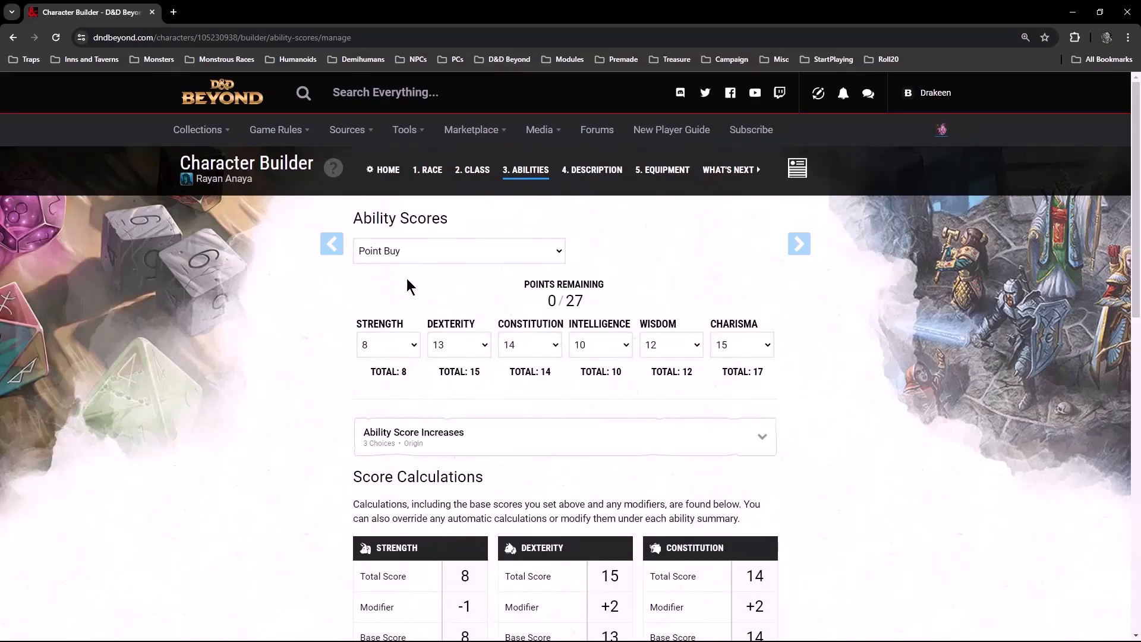
# Review the point-buy ability scores and the custom Pirate background with its skill and tool proficiencies
pyautogui.click(418, 345)
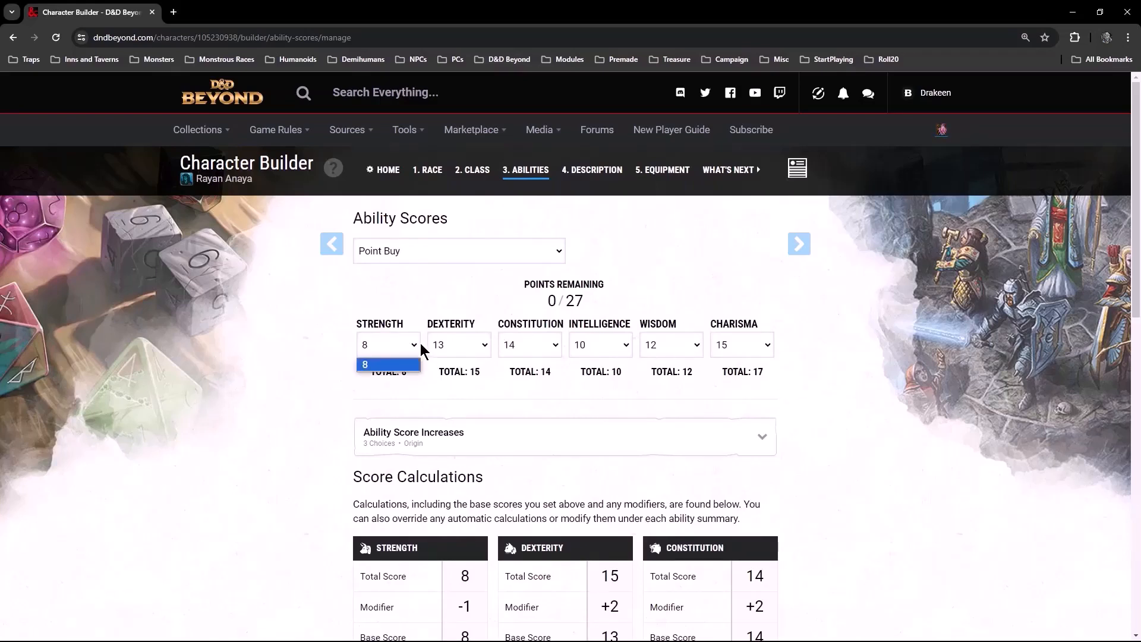
pyautogui.click(583, 299)
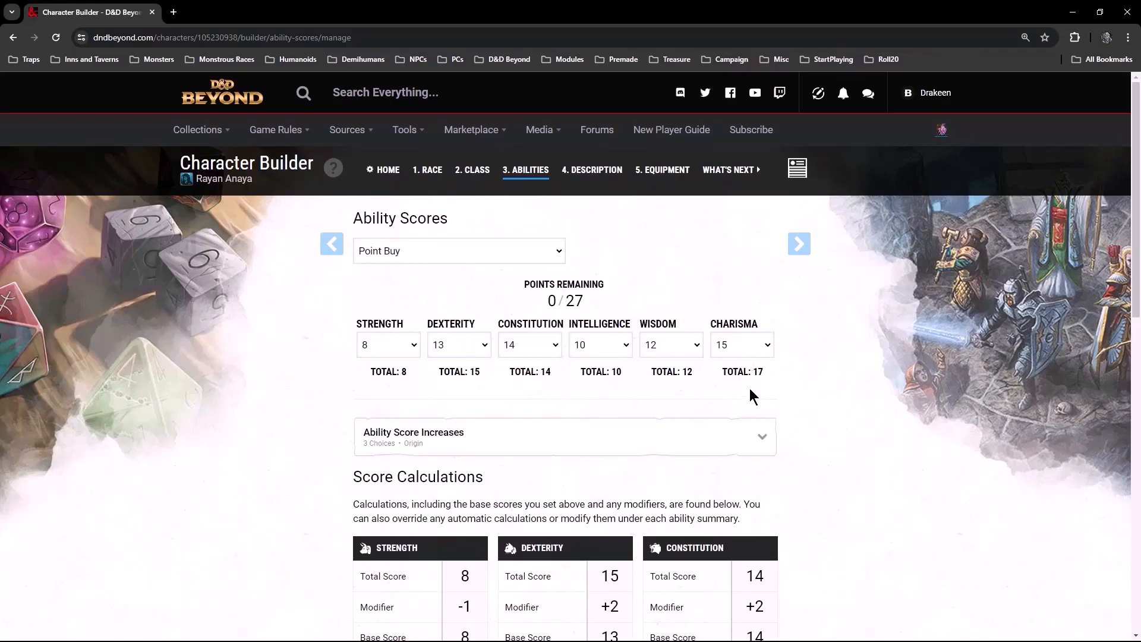
pyautogui.click(569, 171)
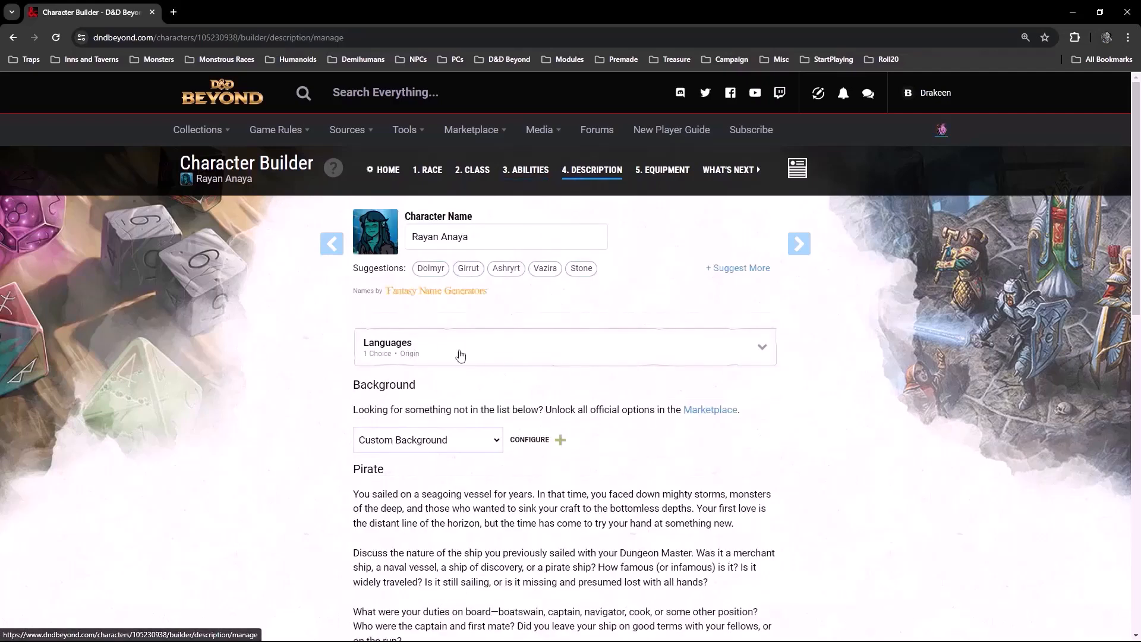
pyautogui.scroll(-4, 261, 478)
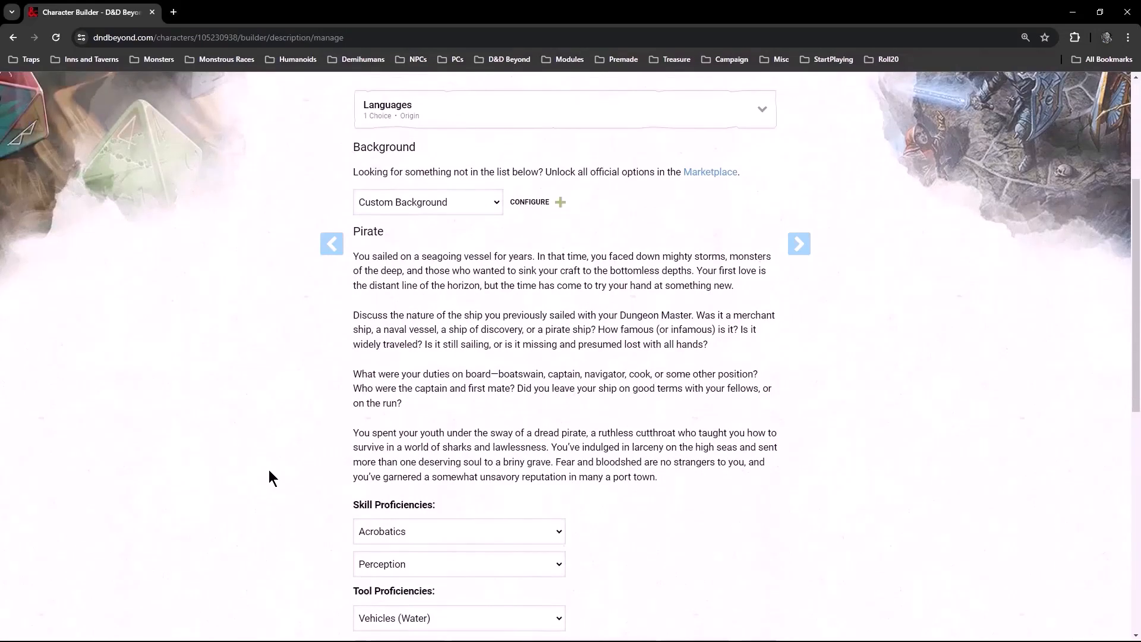
pyautogui.scroll(1, 273, 469)
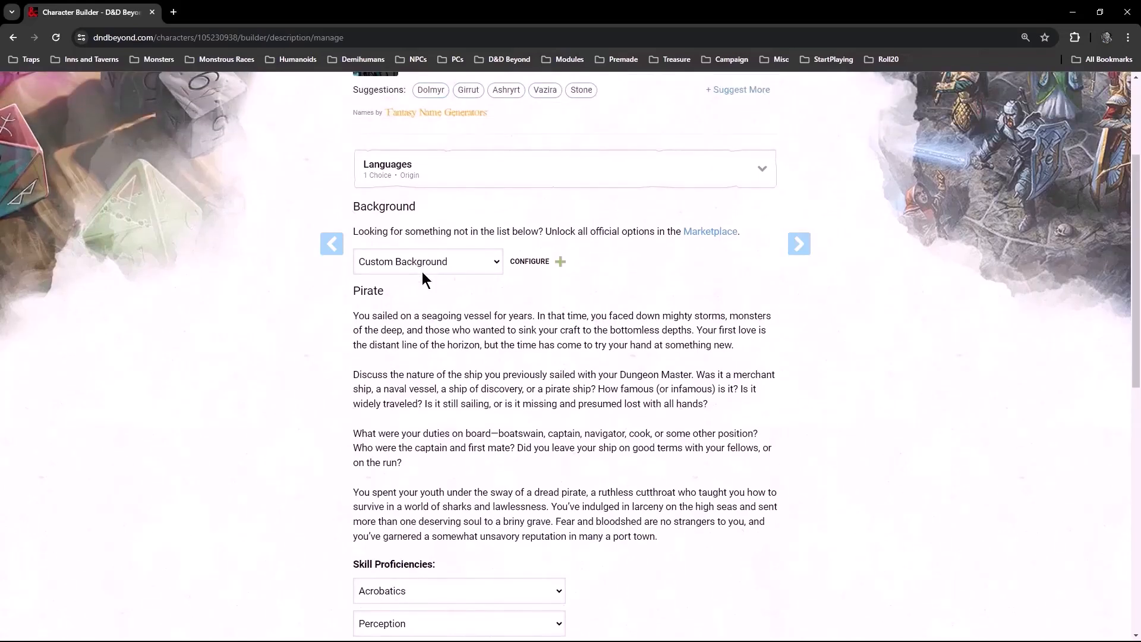
pyautogui.scroll(-5, 428, 387)
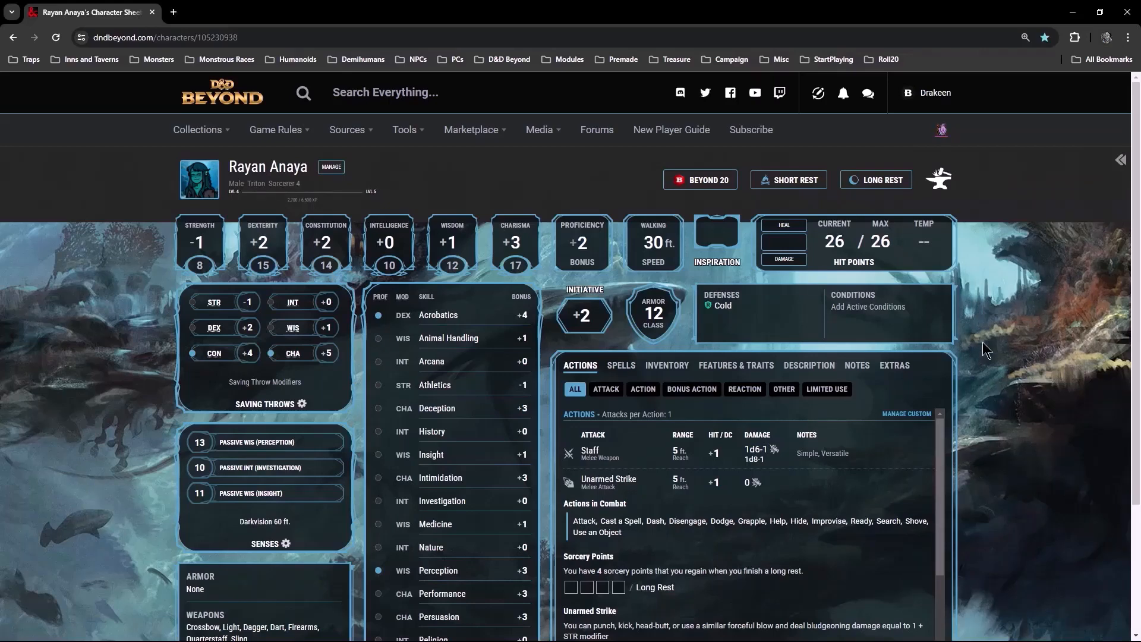
# Look over the ability scores, saving throws and skill modifiers on the finished character sheet
pyautogui.scroll(-2, 987, 349)
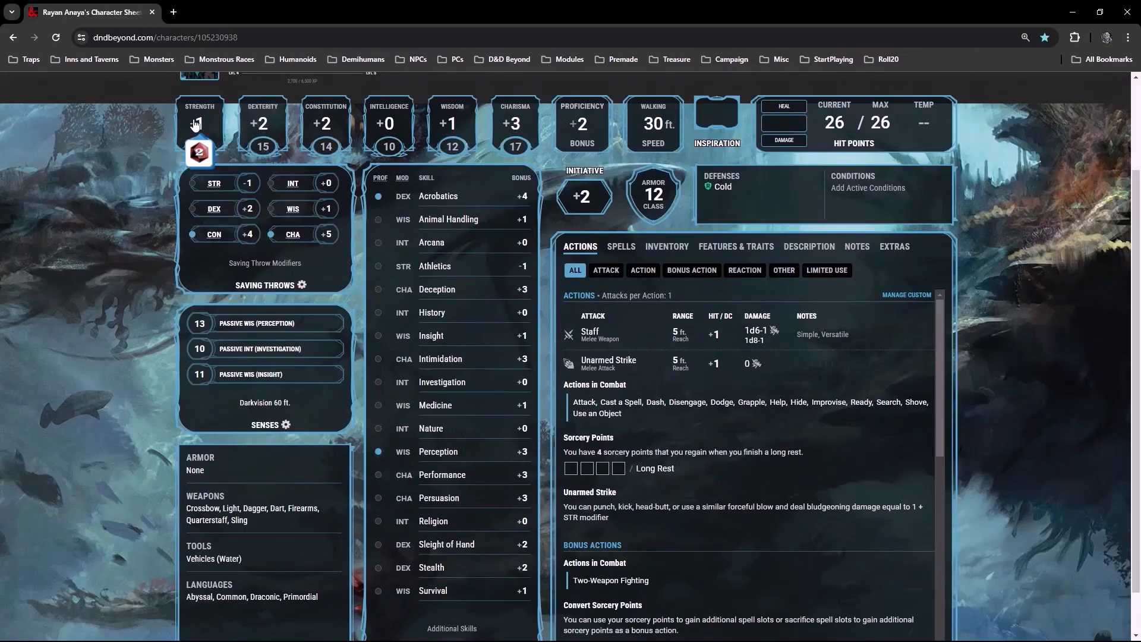
pyautogui.scroll(3, 144, 269)
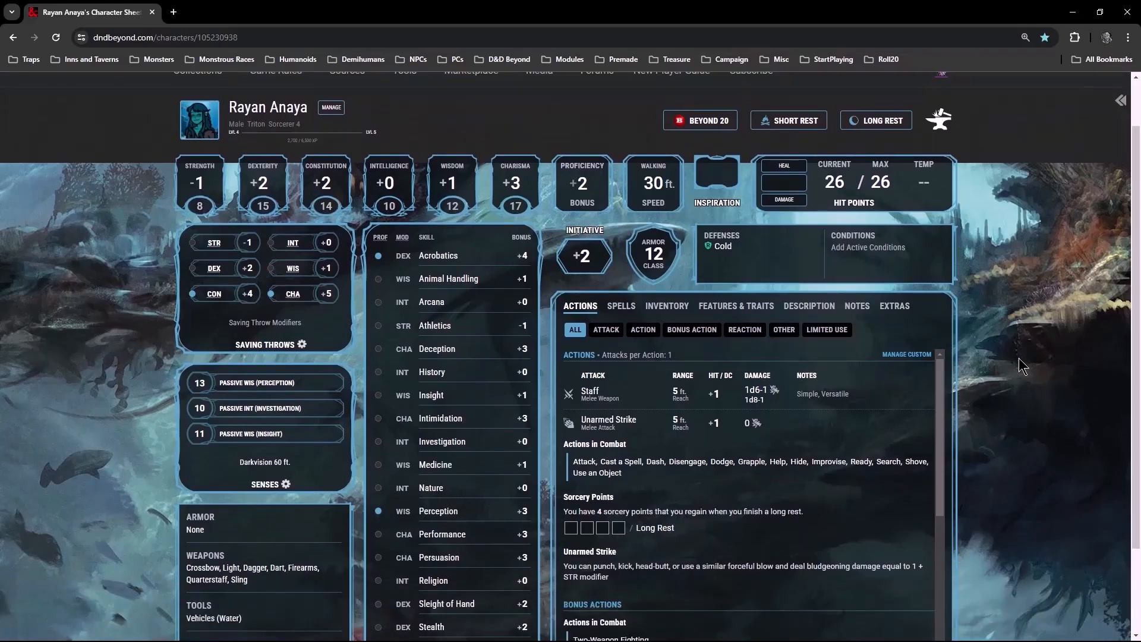
pyautogui.scroll(-3, 1018, 358)
# Look through the character's inventory, from the equipment and backpack down to the sack and attunement slots
pyautogui.click(667, 195)
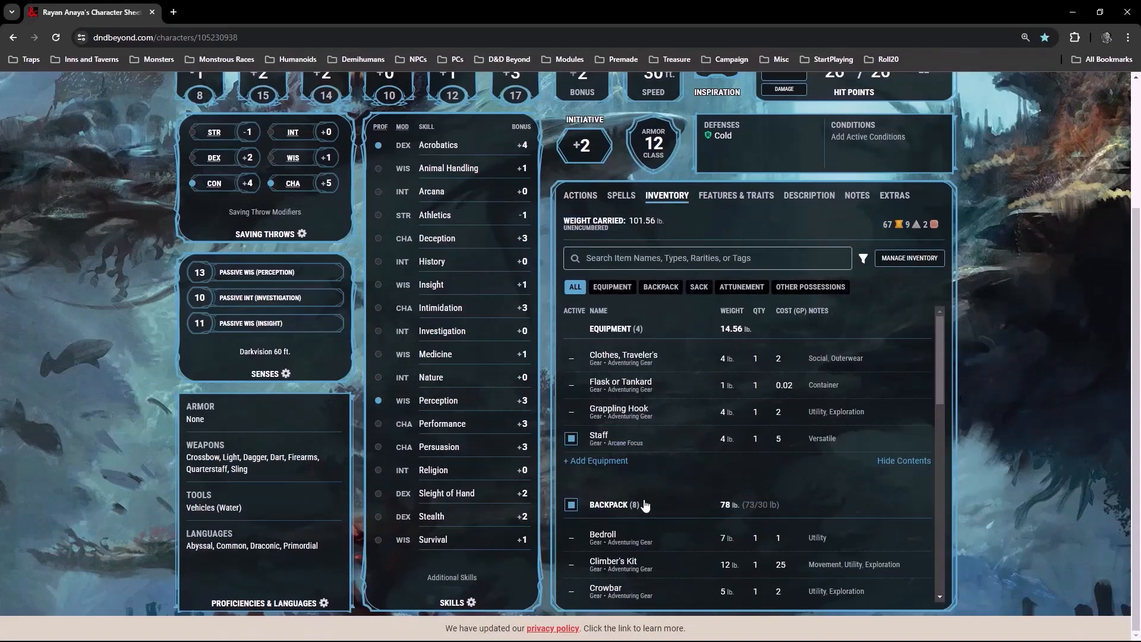
pyautogui.scroll(-3, 662, 446)
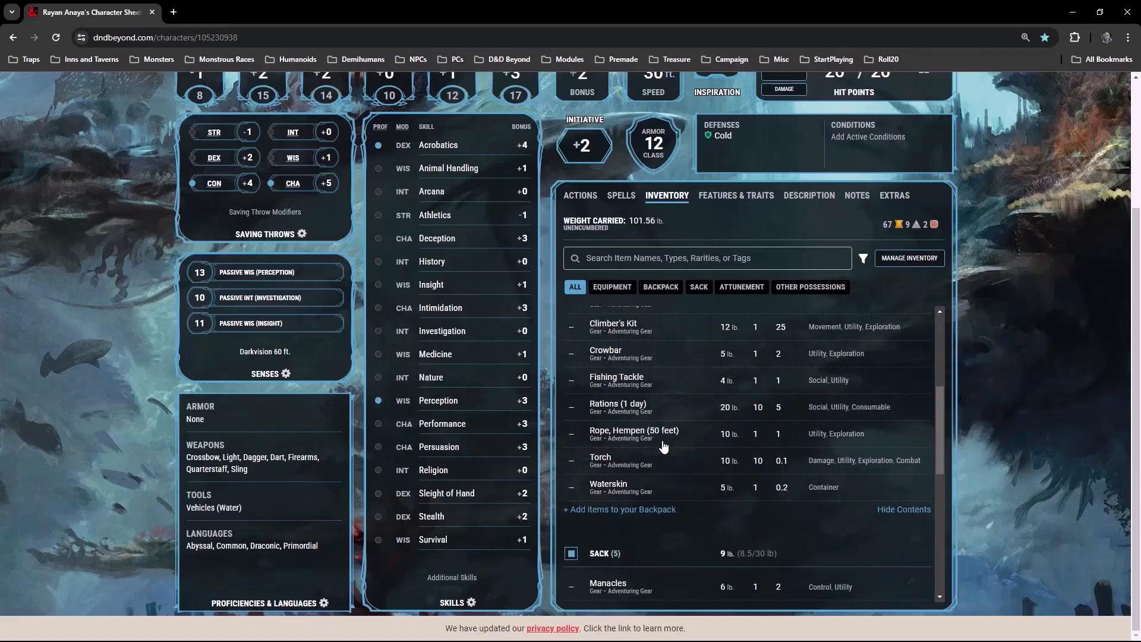
pyautogui.scroll(2, 664, 421)
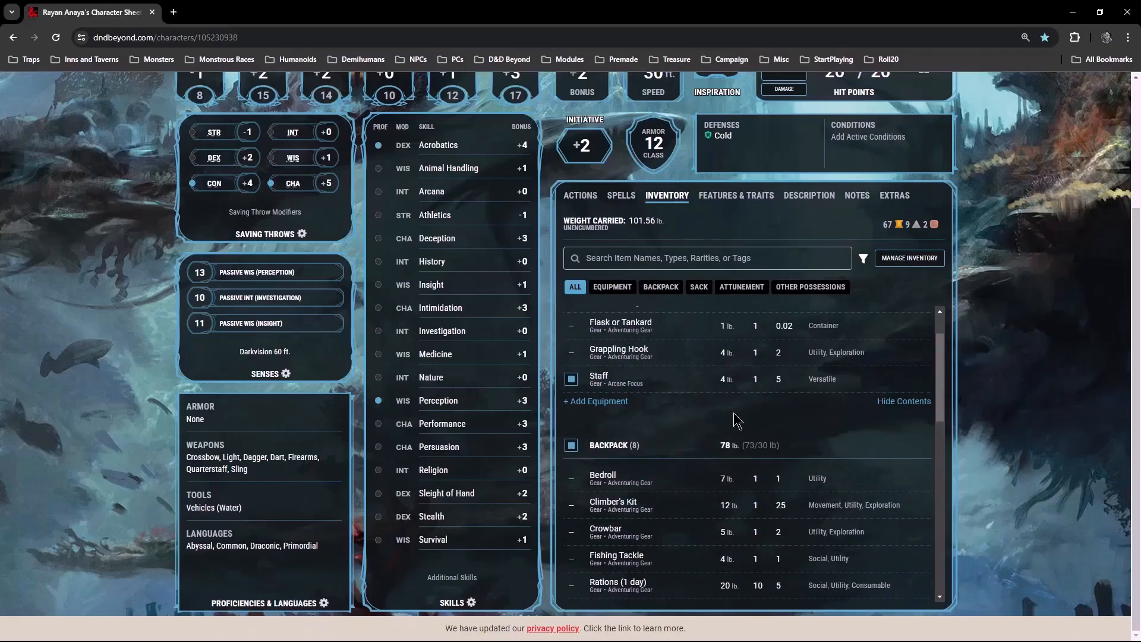
pyautogui.scroll(-6, 735, 421)
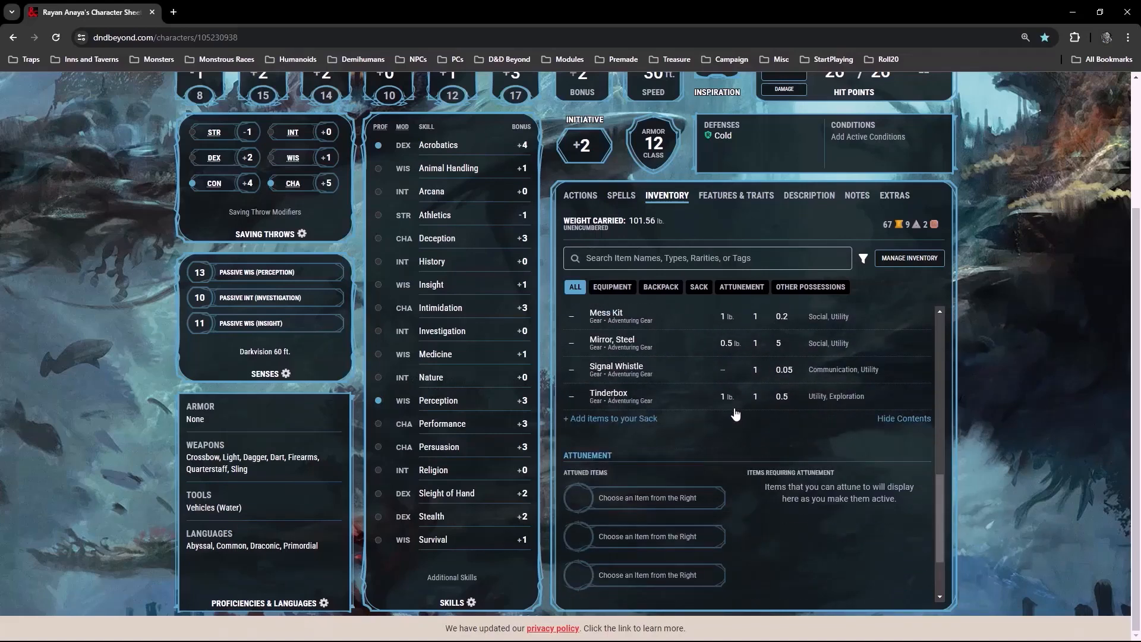
pyautogui.scroll(6, 736, 404)
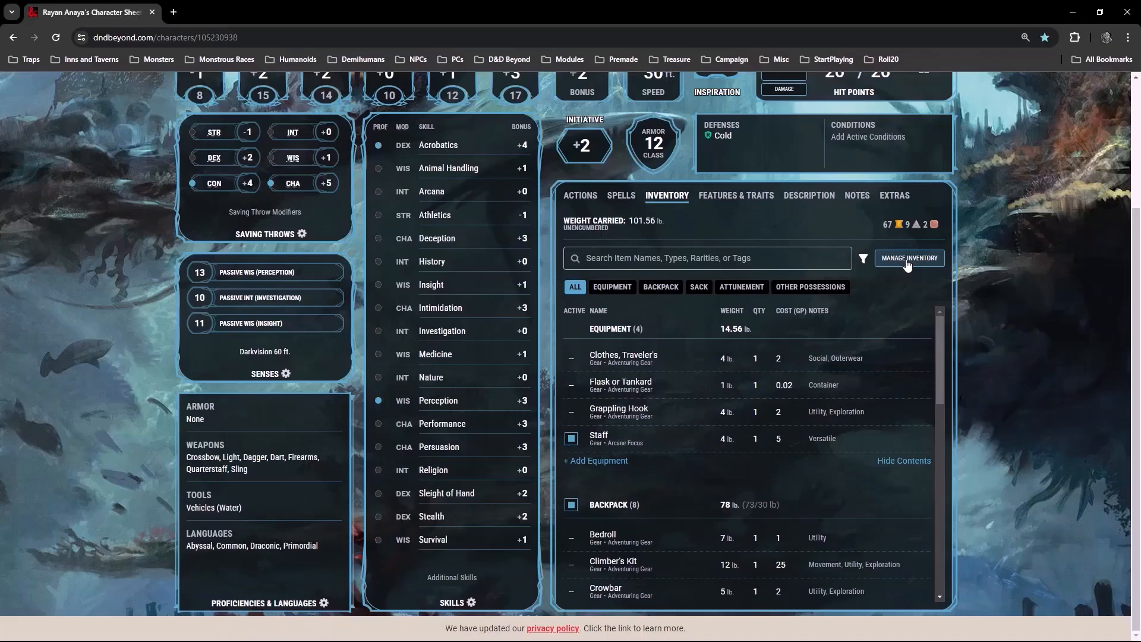
# Search the addable items for "rop", view the containers offered for Rope, Hempen (50 feet), and close the inventory manager
pyautogui.click(907, 260)
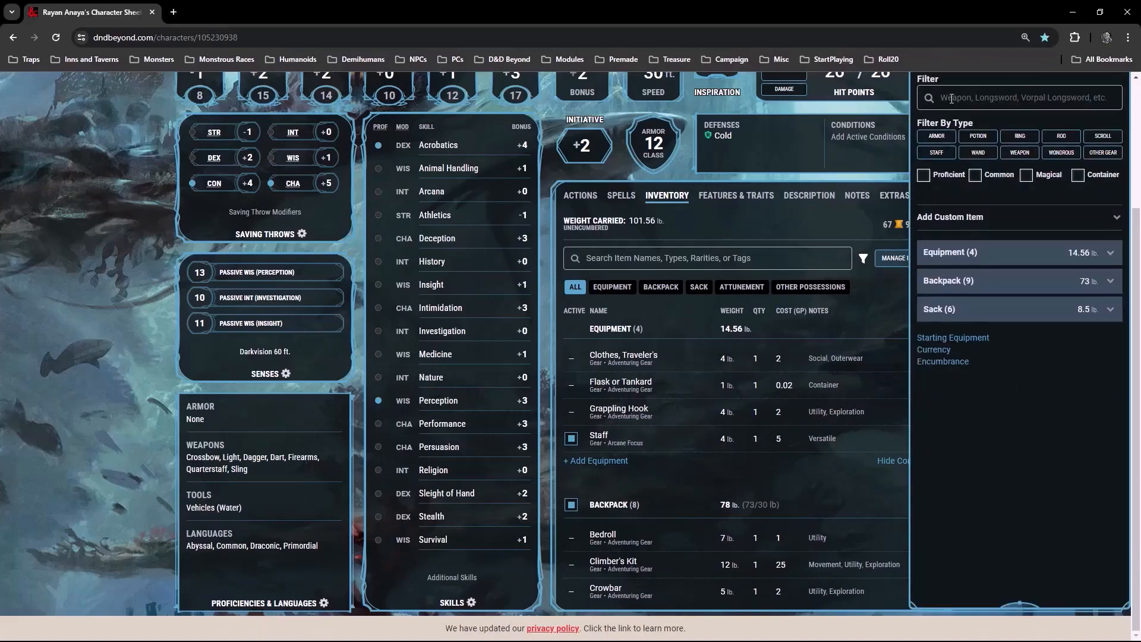
pyautogui.click(952, 98)
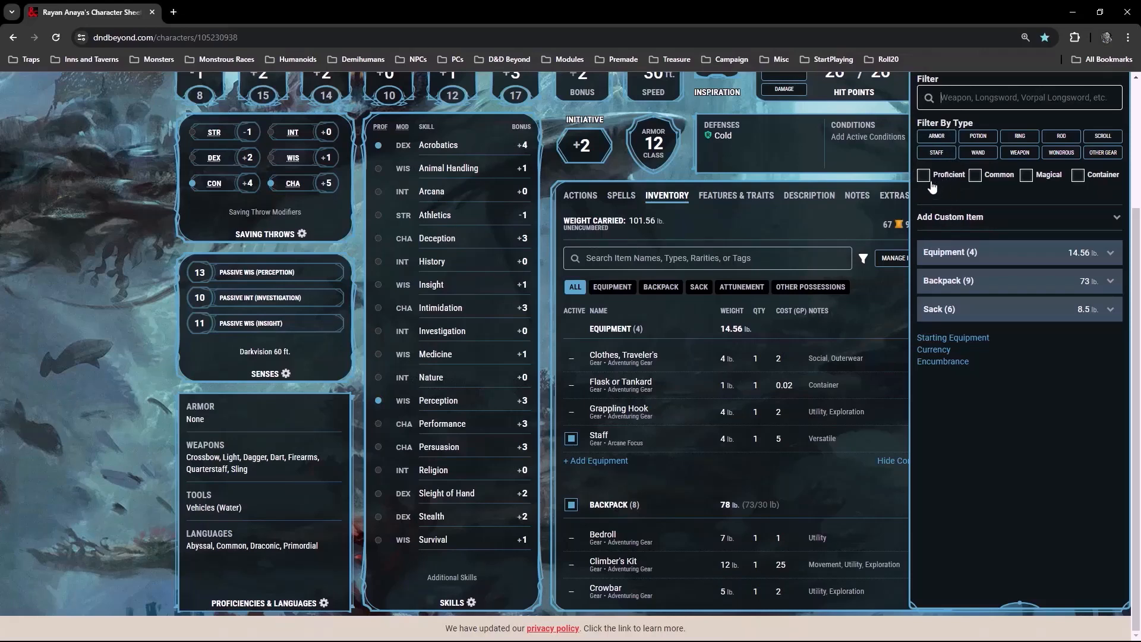
pyautogui.write('rop')
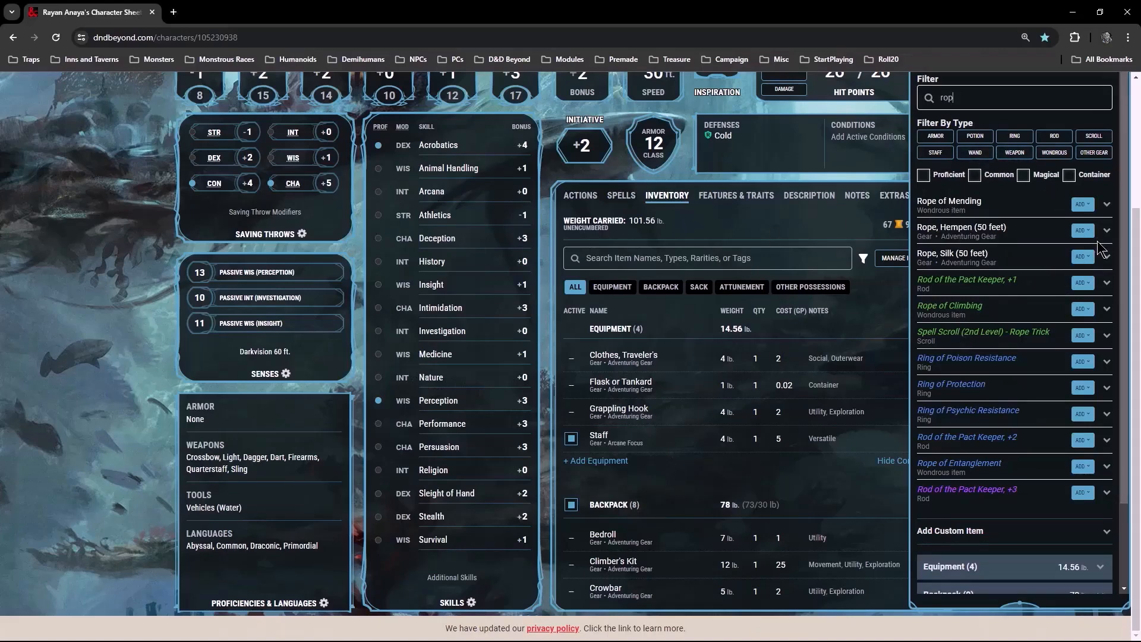
pyautogui.click(1082, 232)
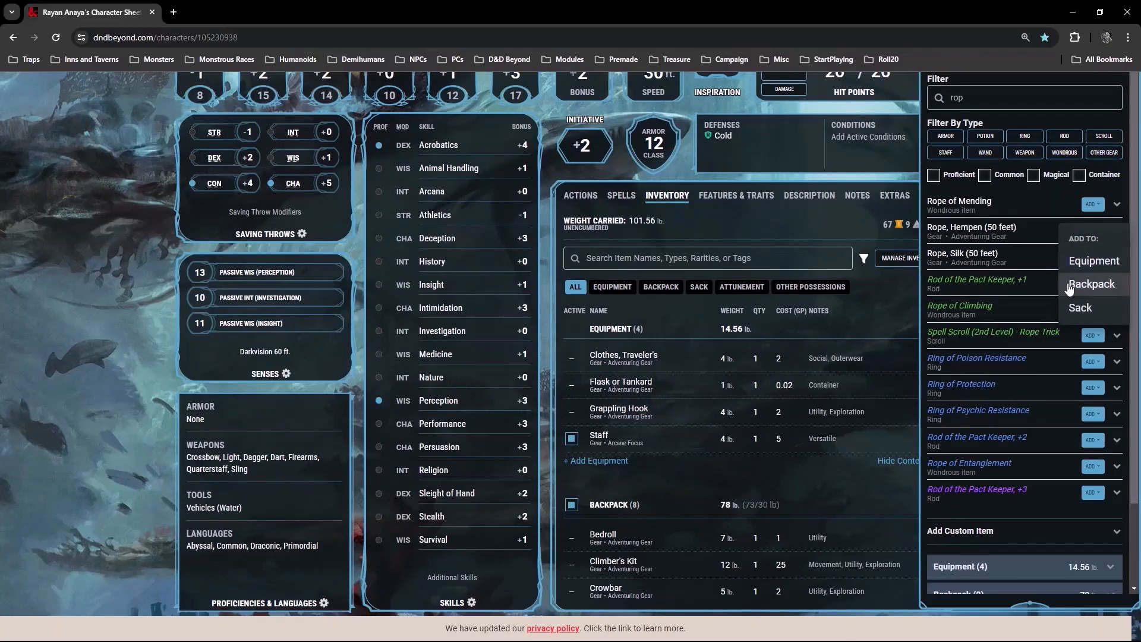
pyautogui.click(806, 222)
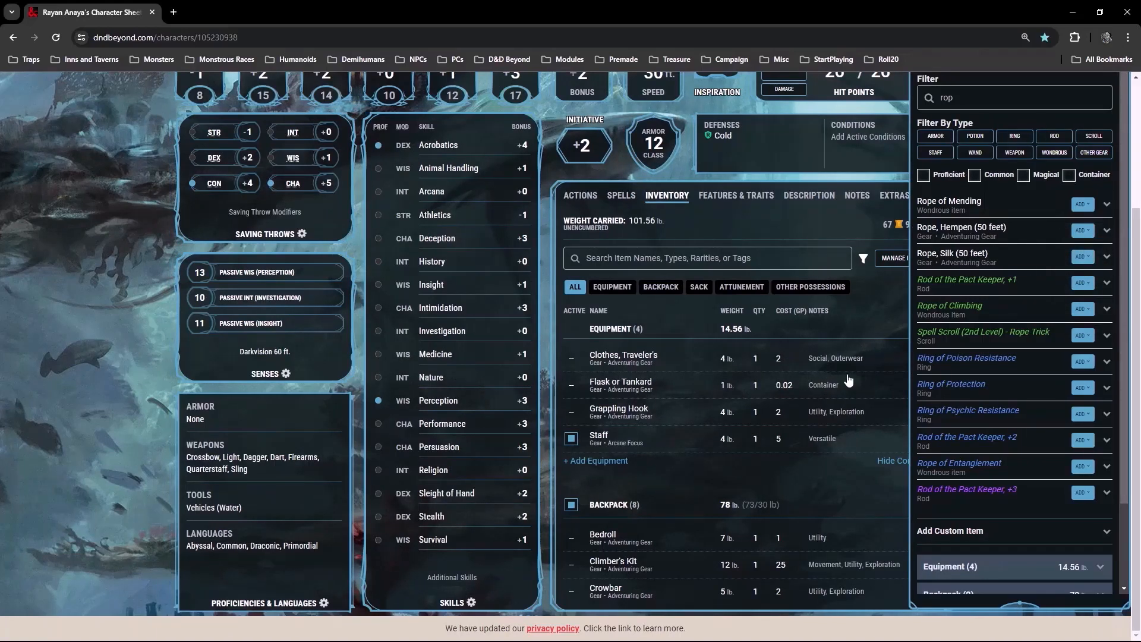
pyautogui.click(823, 176)
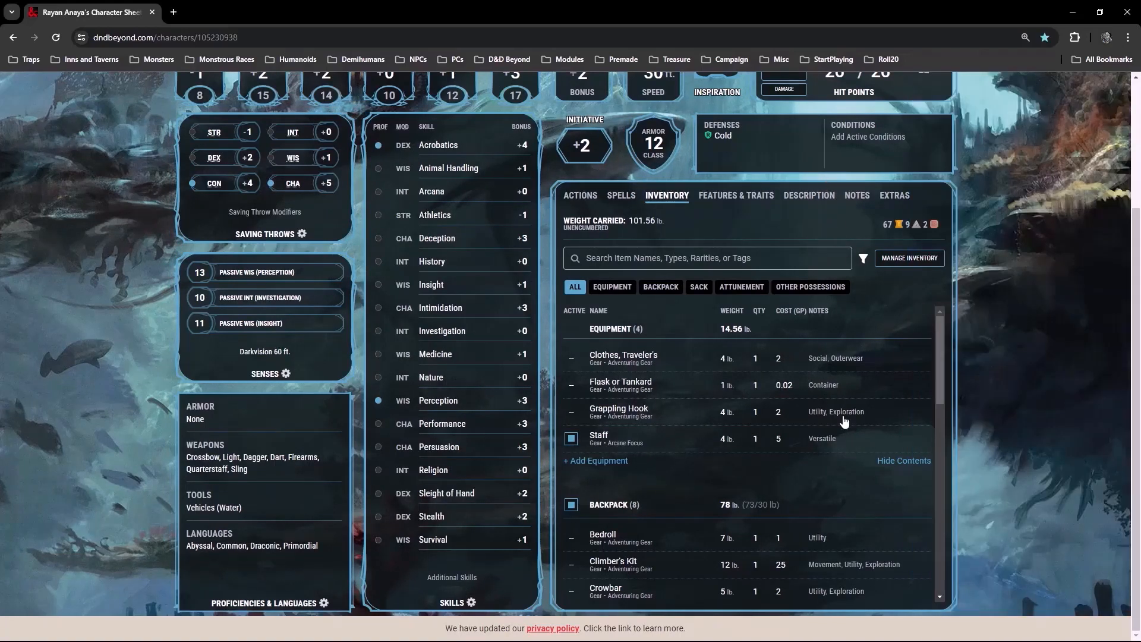
# Check the item weights and carrying capacities of the backpack and the sack
pyautogui.scroll(-2, 740, 482)
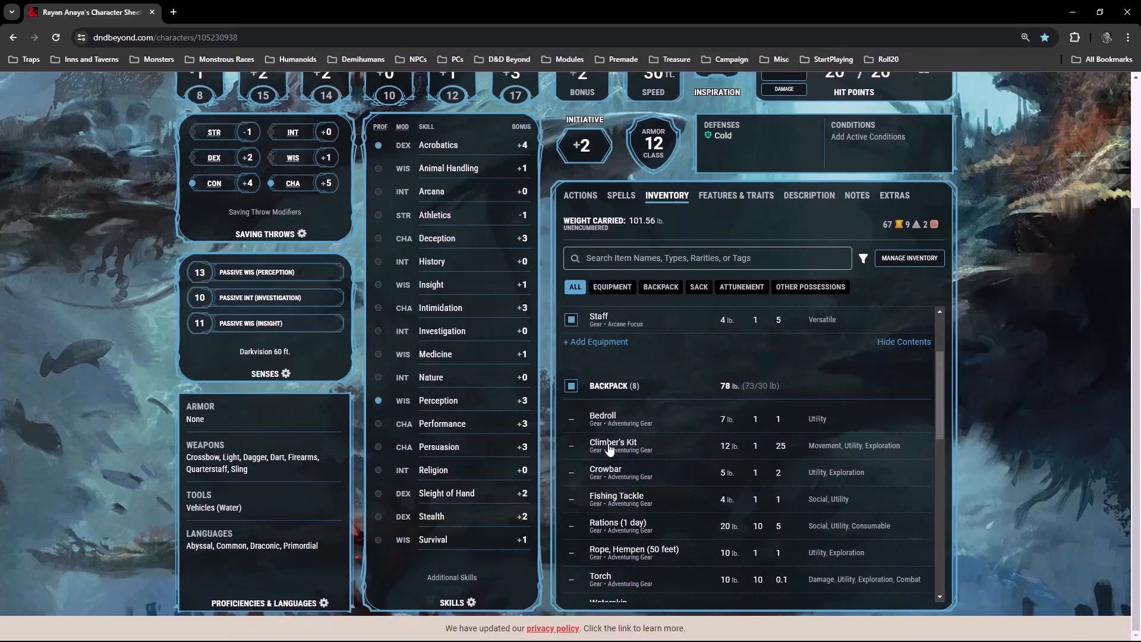
pyautogui.scroll(-2, 621, 535)
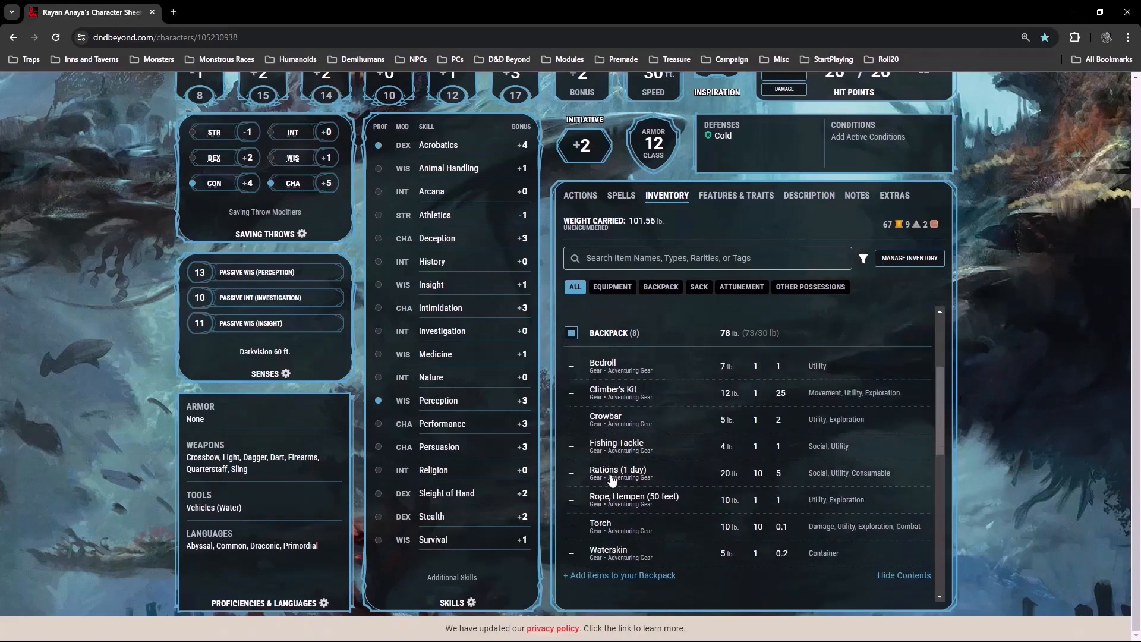
pyautogui.scroll(2, 612, 505)
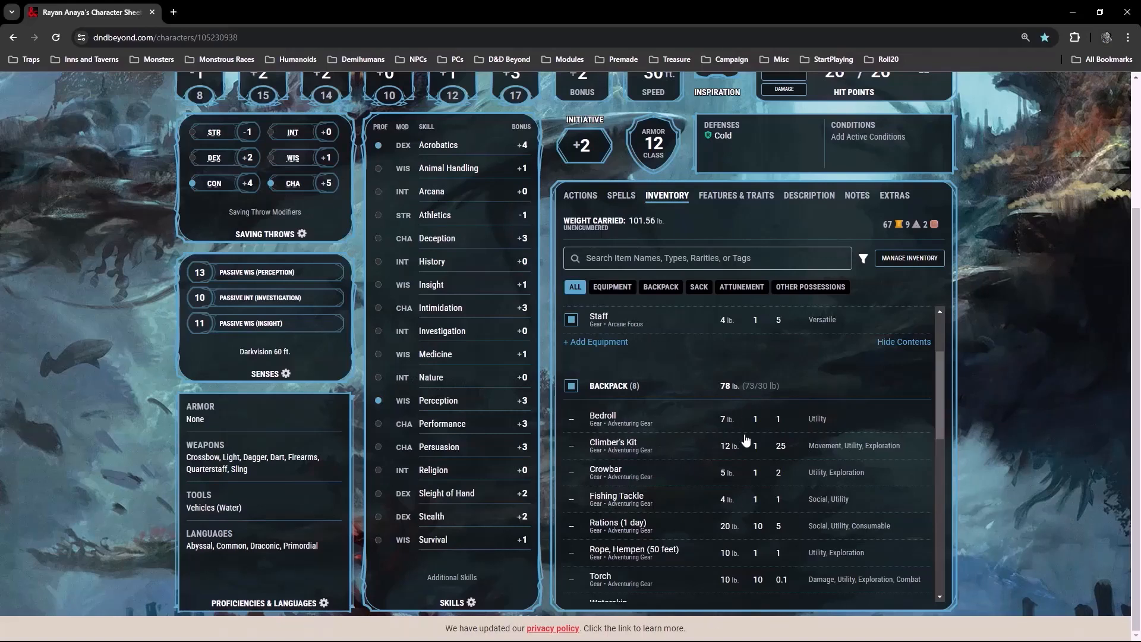
pyautogui.scroll(2, 774, 511)
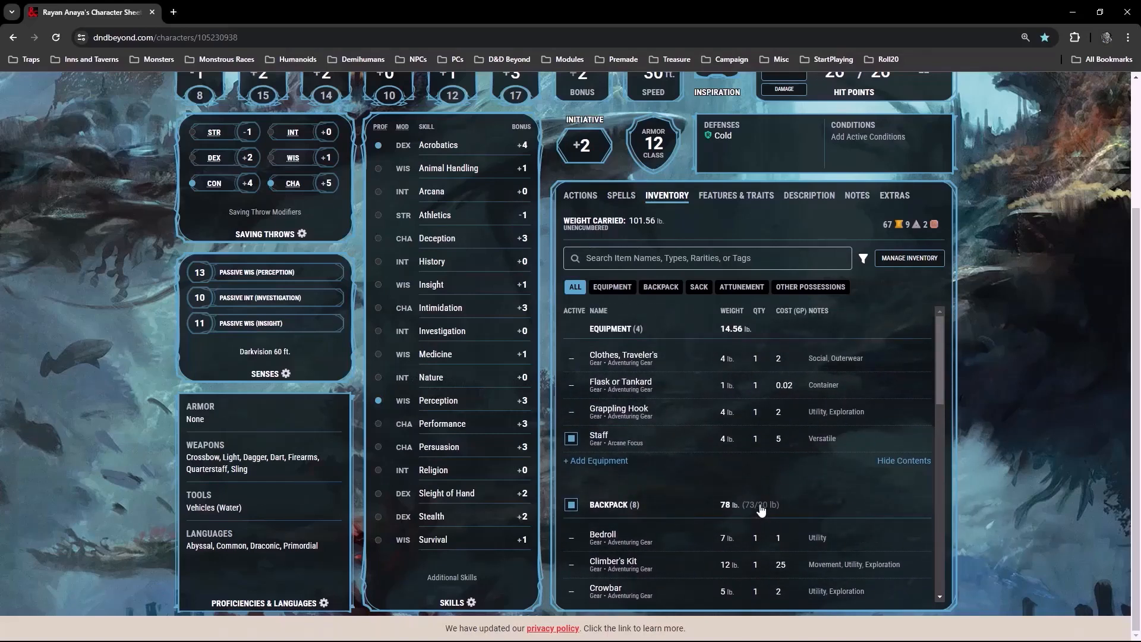
pyautogui.scroll(-7, 761, 510)
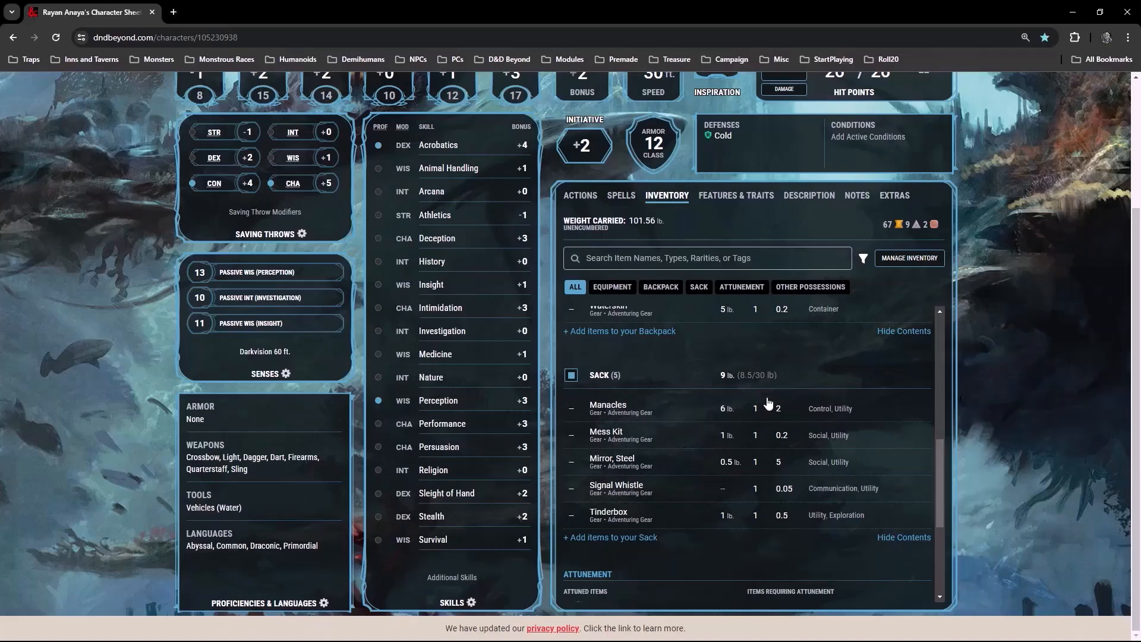
pyautogui.scroll(7, 769, 403)
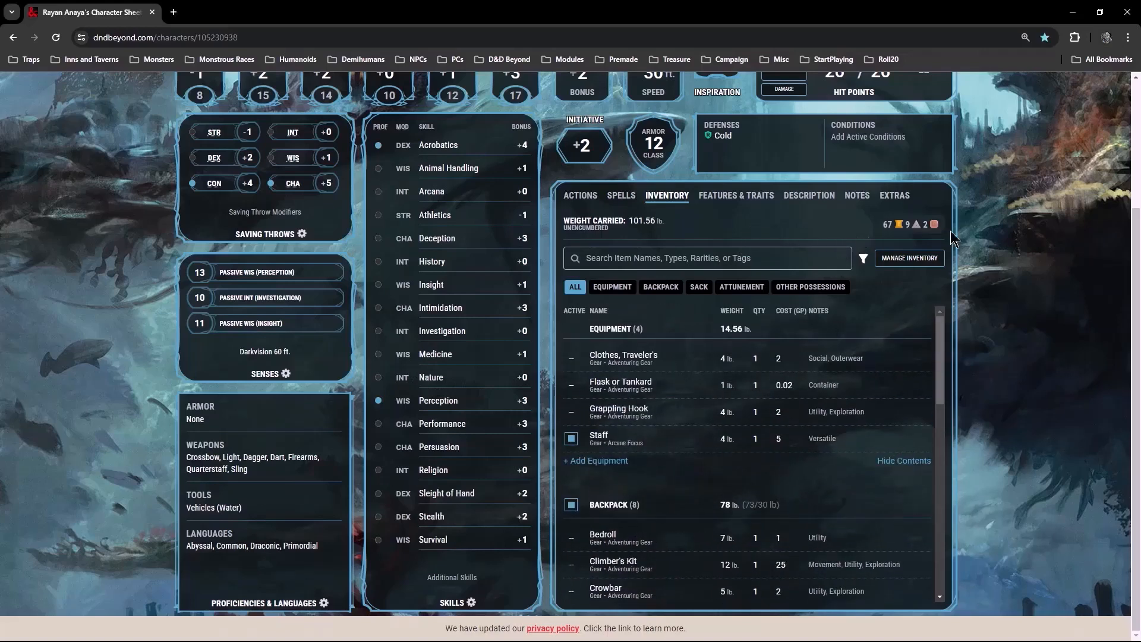
# View the character's coin breakdown and lifestyle expenses, and close the coin manager
pyautogui.click(904, 224)
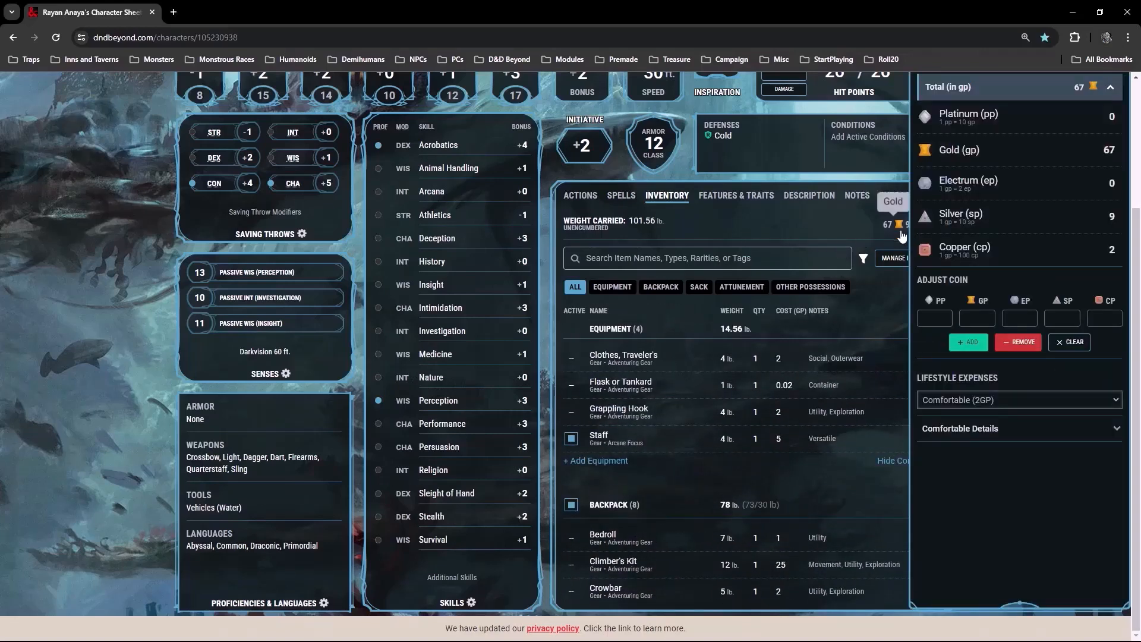
pyautogui.scroll(2, 951, 318)
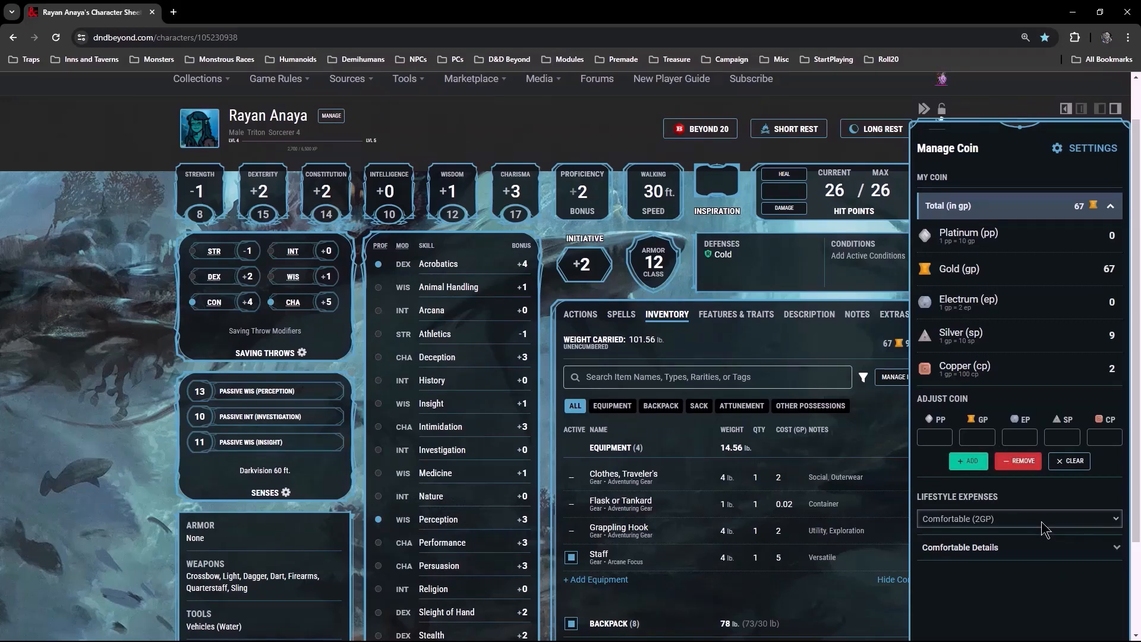
pyautogui.click(755, 350)
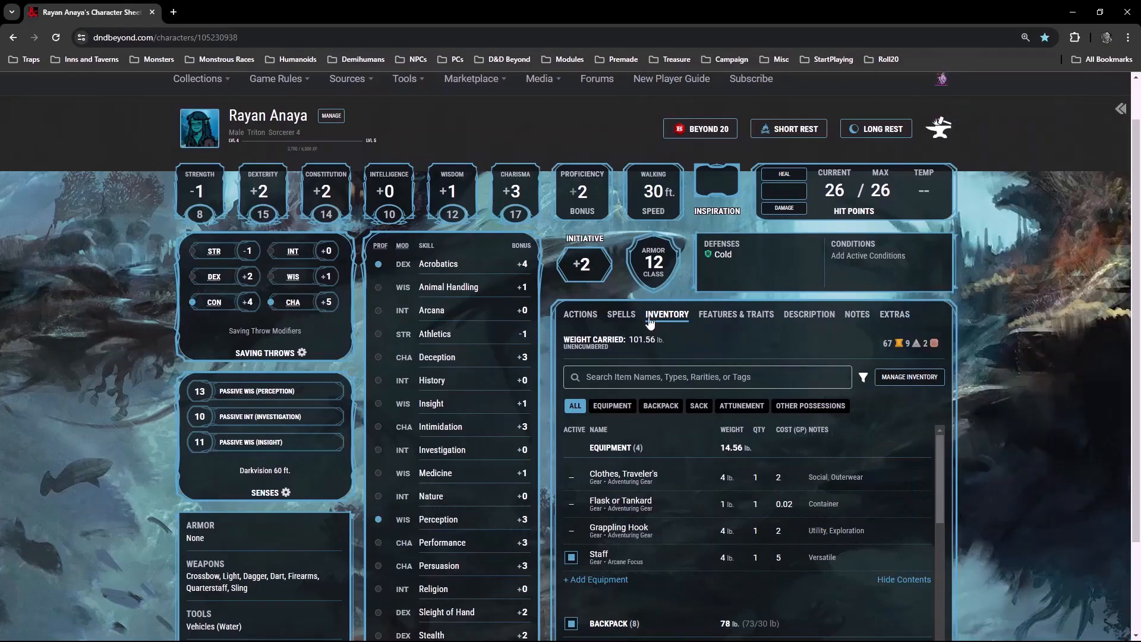
# Open the character's spell manager and list the spells that can be added for the Sorcerer class
pyautogui.click(623, 315)
pyautogui.scroll(-2, 664, 320)
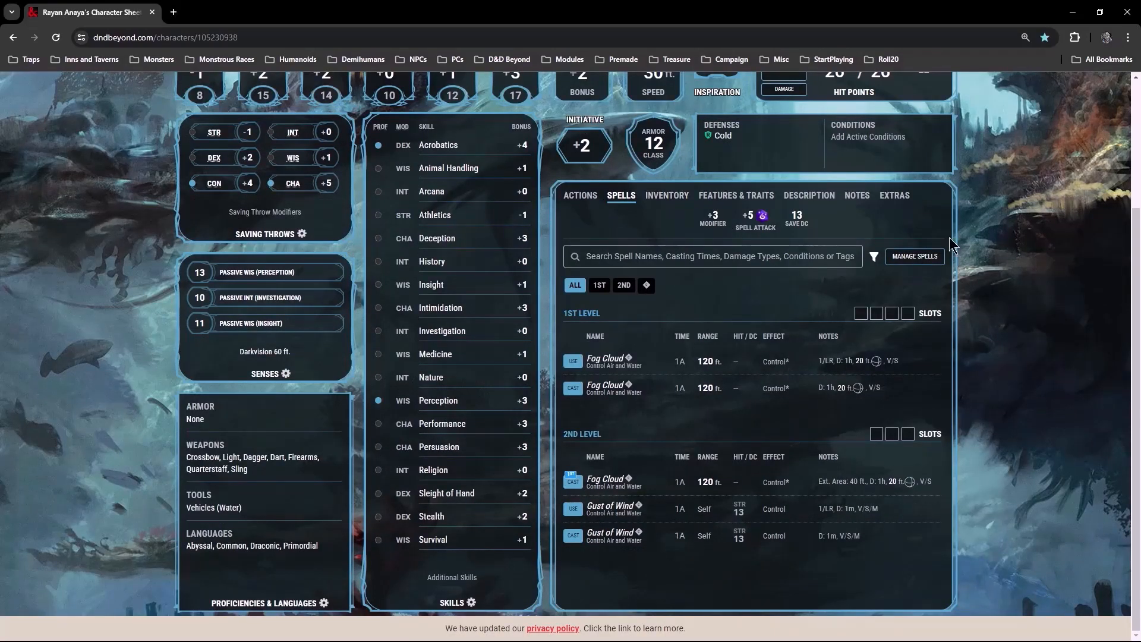
pyautogui.click(907, 260)
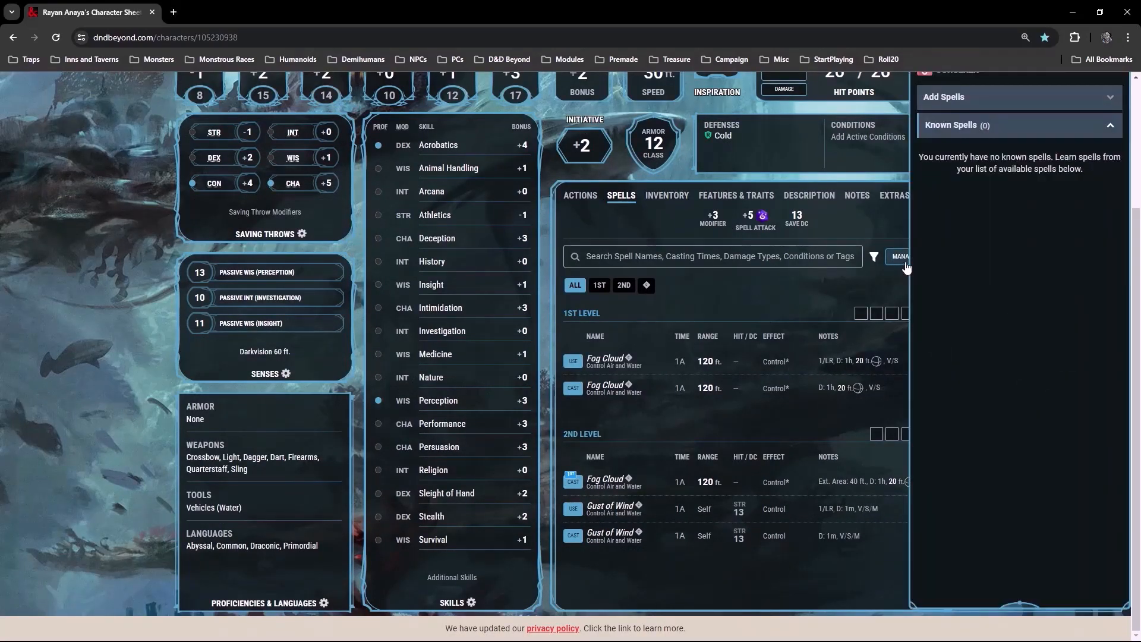
pyautogui.scroll(2, 931, 190)
pyautogui.click(939, 216)
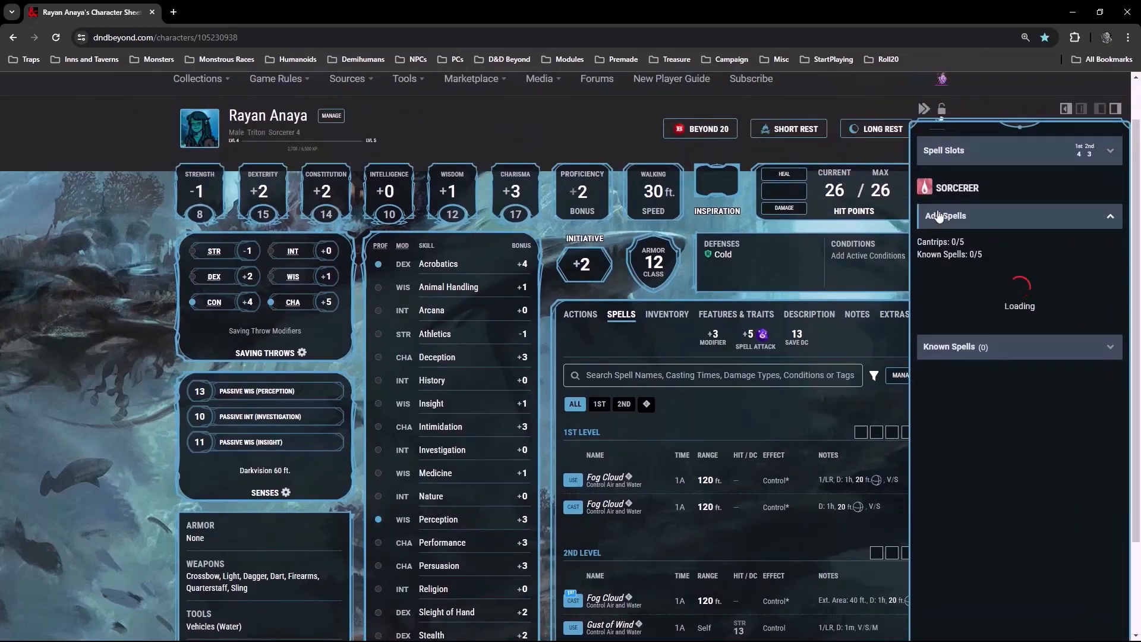
# Look through the available Sorcerer cantrips and 1st- and 2nd-level spells, and check the cantrip and known-spell limits
pyautogui.scroll(-8, 1049, 520)
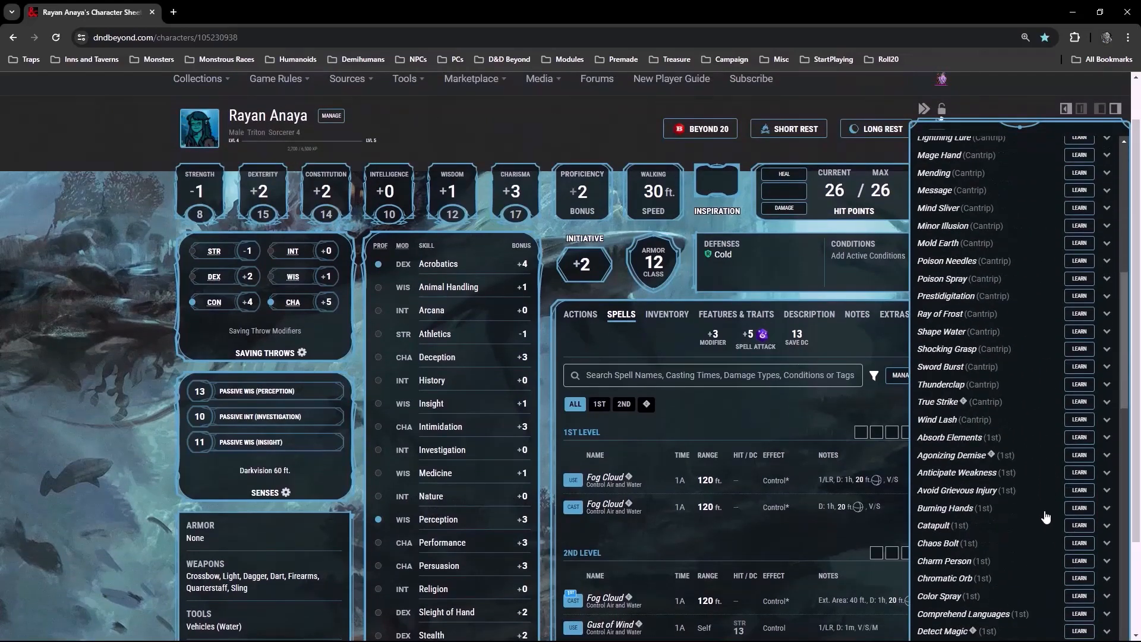
pyautogui.scroll(8, 1044, 505)
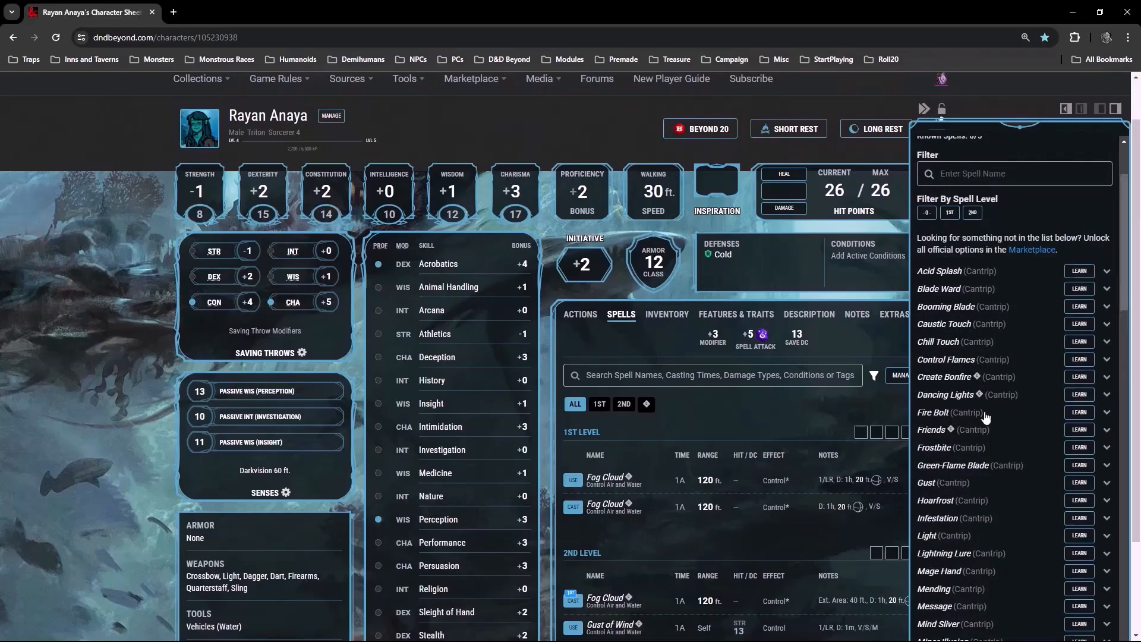
pyautogui.scroll(-8, 985, 417)
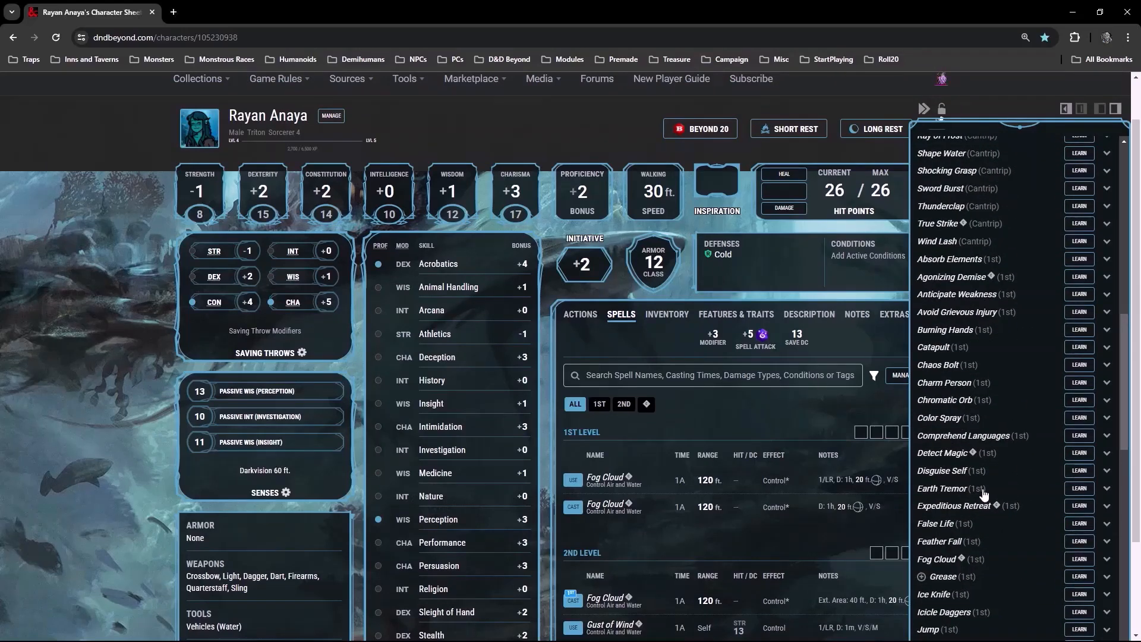
pyautogui.scroll(-10, 985, 495)
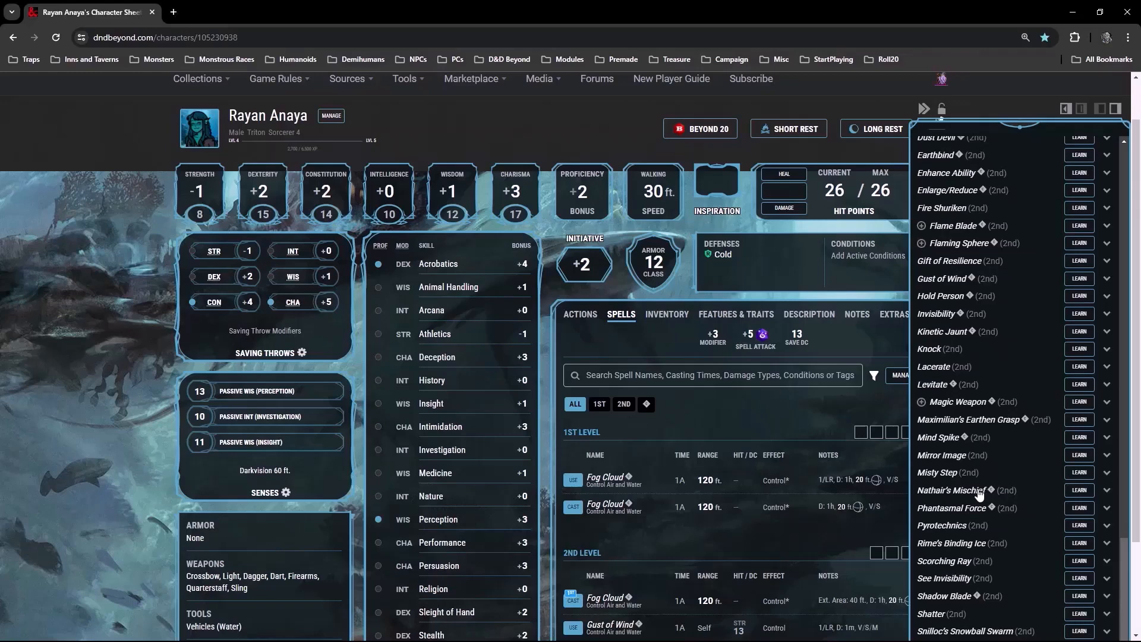
pyautogui.scroll(-6, 979, 494)
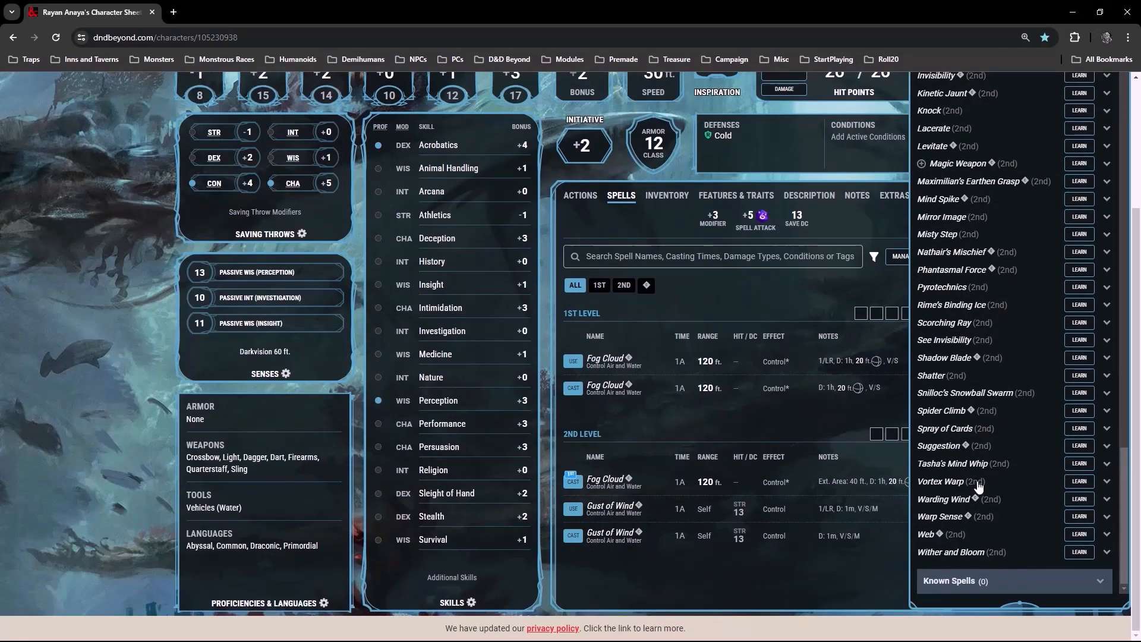
pyautogui.scroll(15, 979, 482)
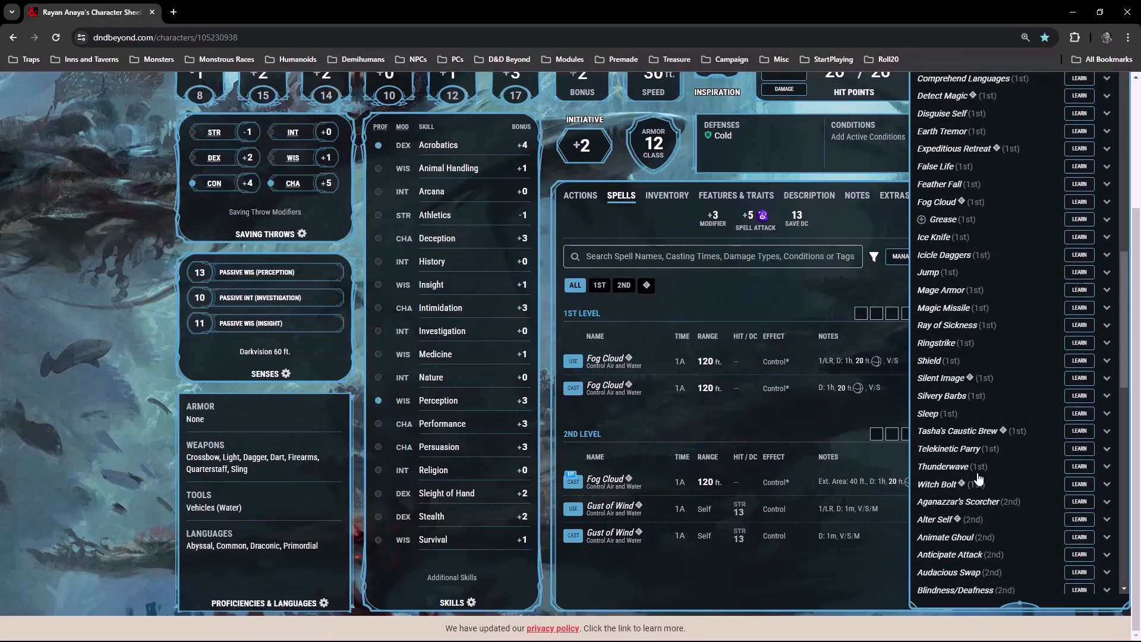
pyautogui.scroll(2, 978, 478)
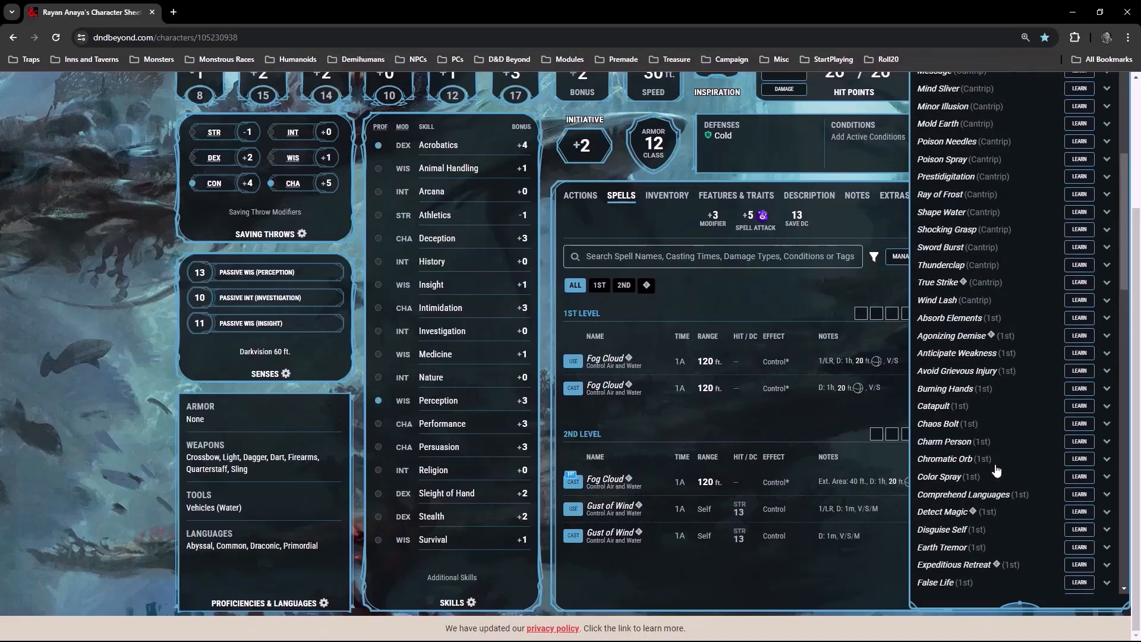
pyautogui.scroll(8, 997, 471)
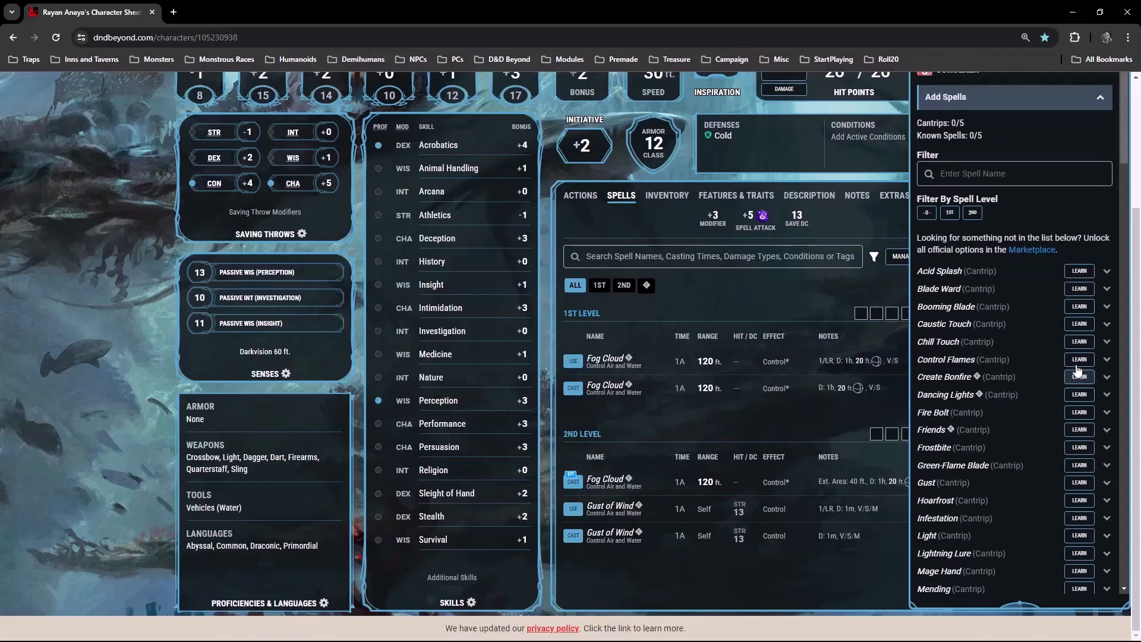
pyautogui.scroll(-1, 1038, 489)
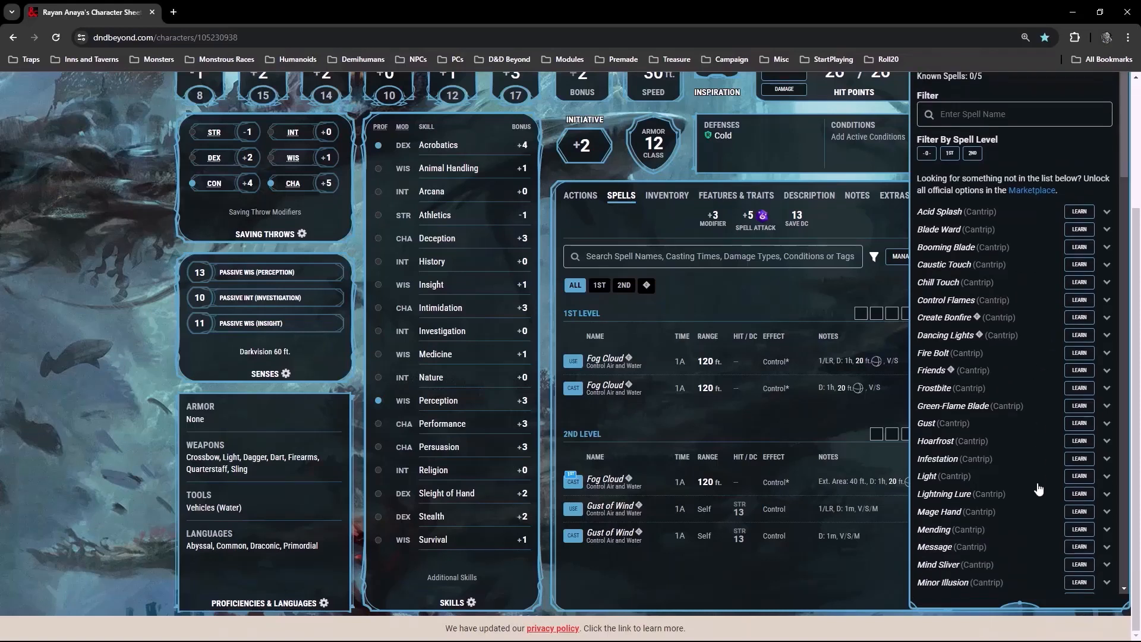
pyautogui.scroll(1, 1013, 263)
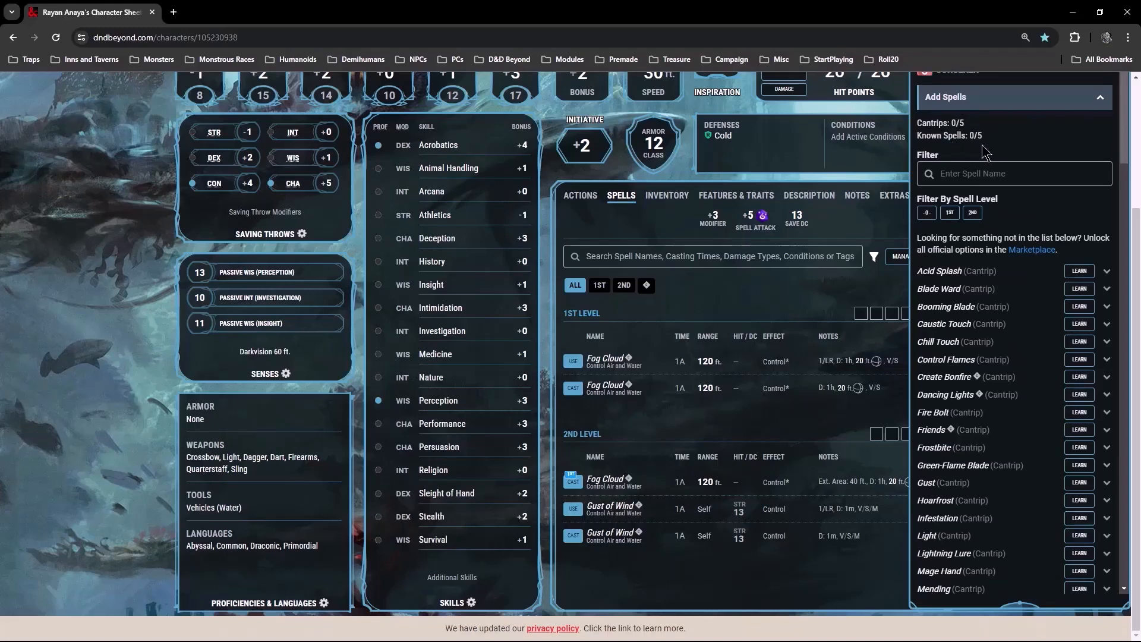
# Learn the Mage Hand and Minor Illusion cantrips for the Sorcerer
pyautogui.scroll(-3, 1032, 506)
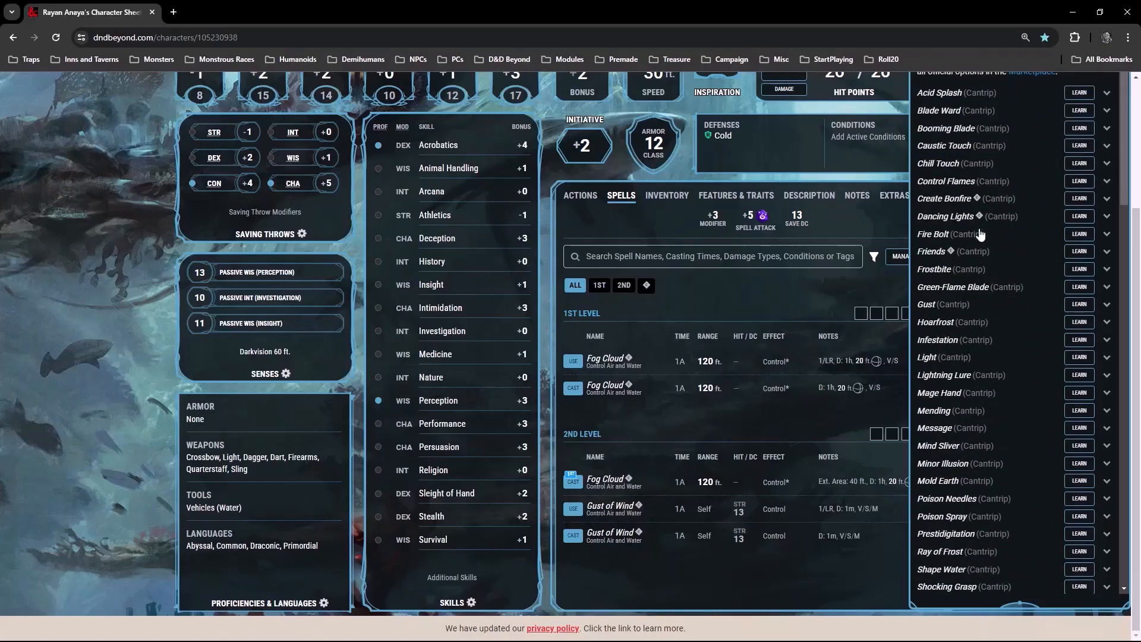
pyautogui.click(1080, 392)
pyautogui.scroll(-6, 981, 450)
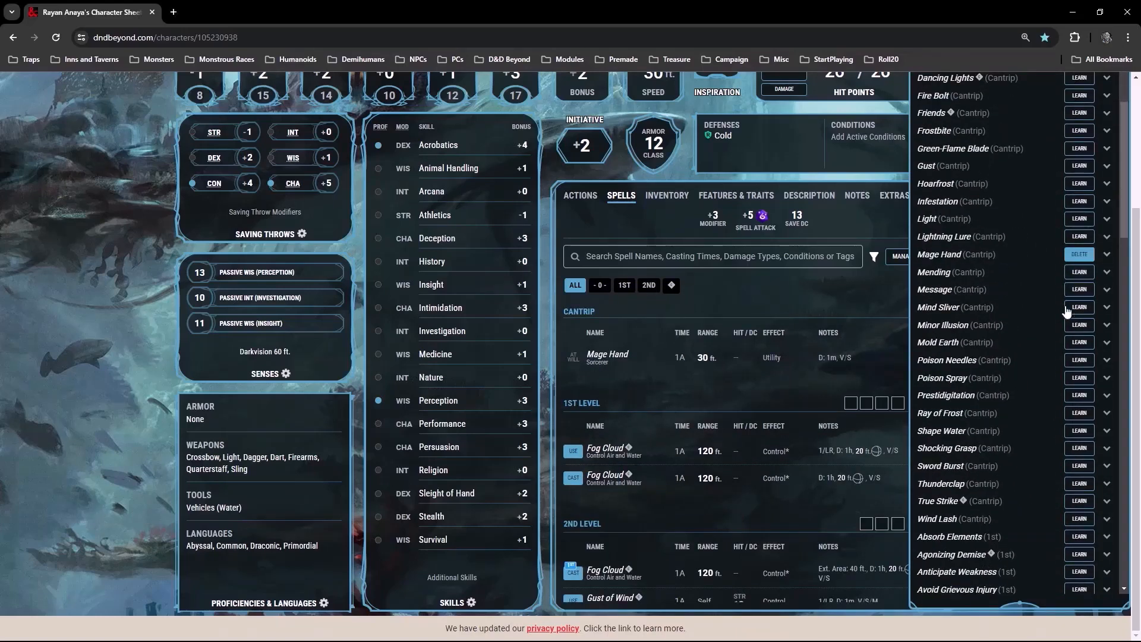
pyautogui.click(1079, 328)
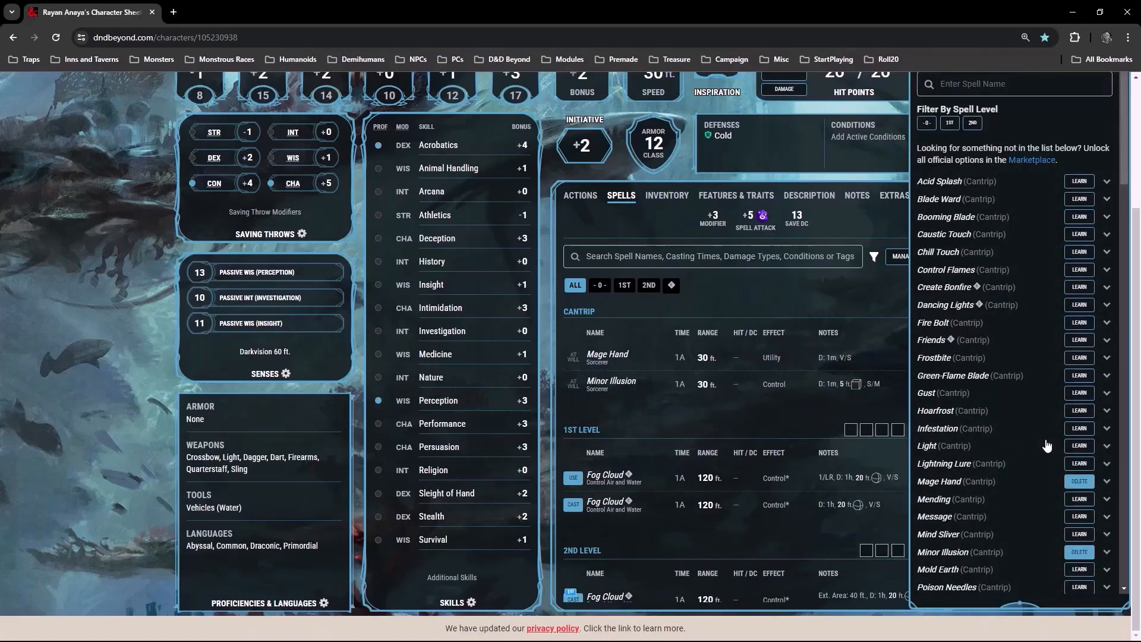
# Learn the Chill Touch, Shocking Grasp and Fire Bolt cantrips for the Sorcerer
pyautogui.scroll(1, 1047, 446)
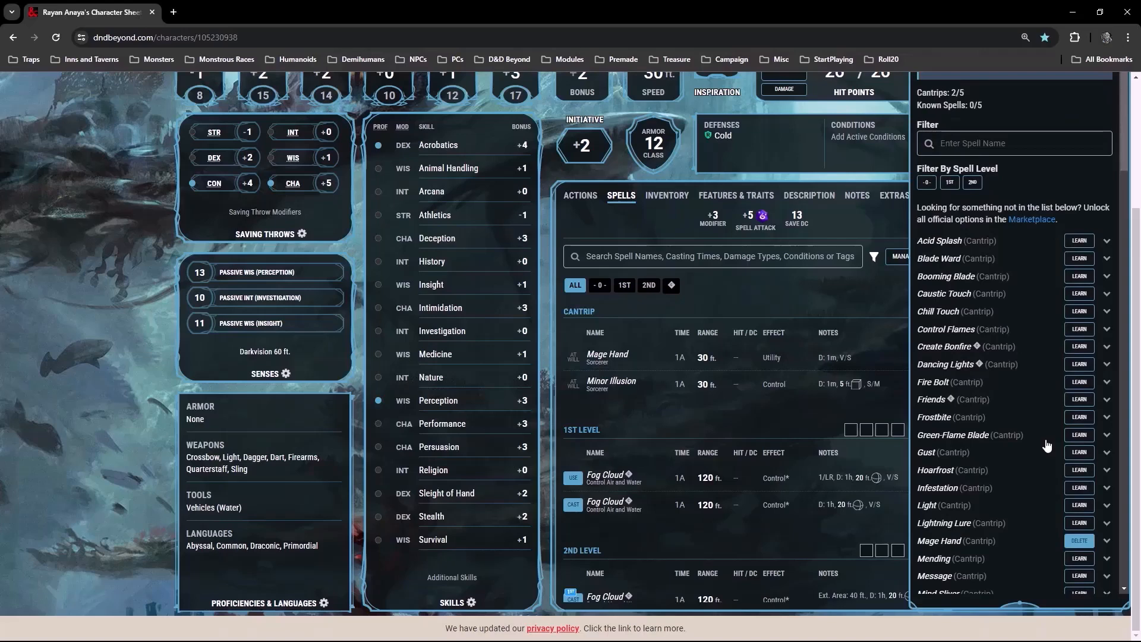
pyautogui.click(1080, 311)
pyautogui.scroll(-1, 1021, 396)
pyautogui.scroll(-6, 1021, 397)
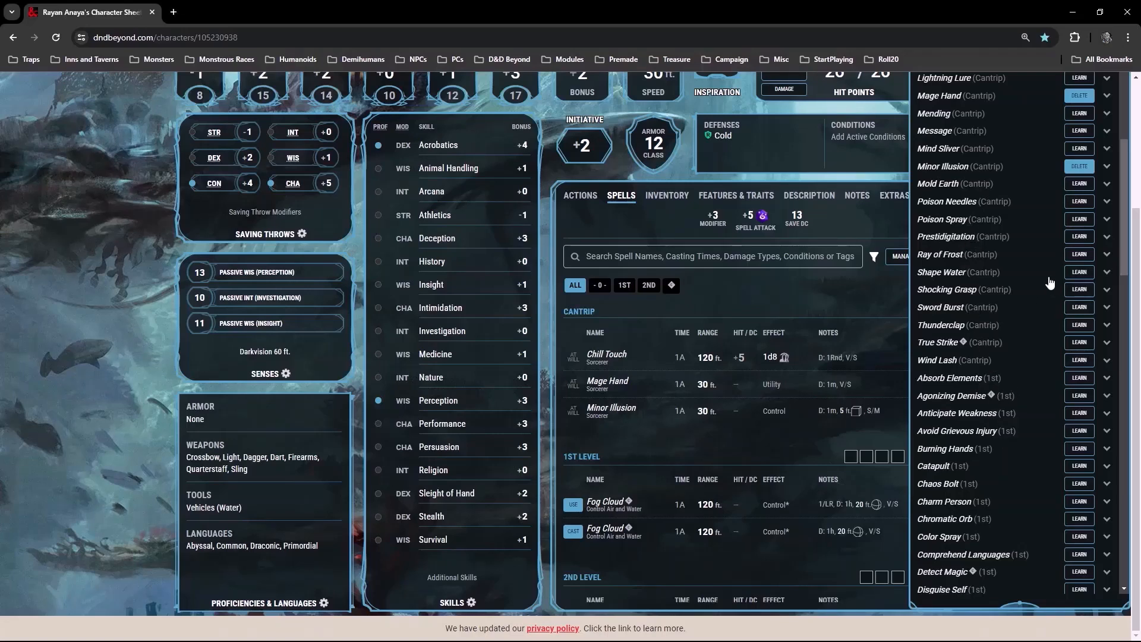
pyautogui.scroll(4, 1014, 433)
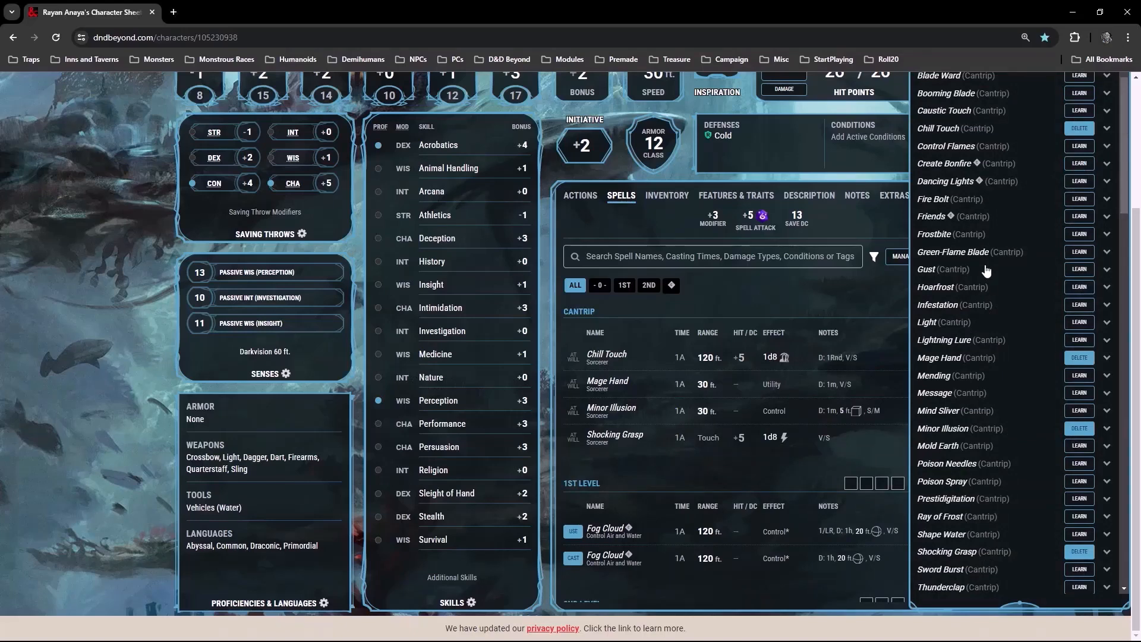
pyautogui.click(1080, 199)
# Remove the Fire Bolt cantrip from the learned spells and learn it again
pyautogui.scroll(-10, 1052, 480)
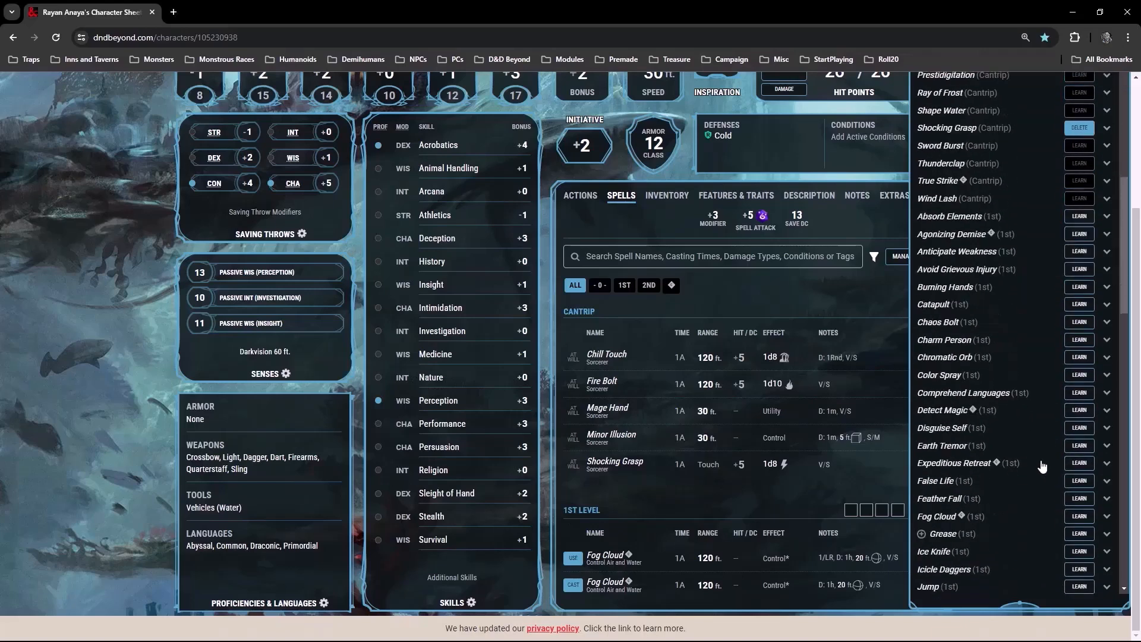
pyautogui.scroll(10, 1044, 451)
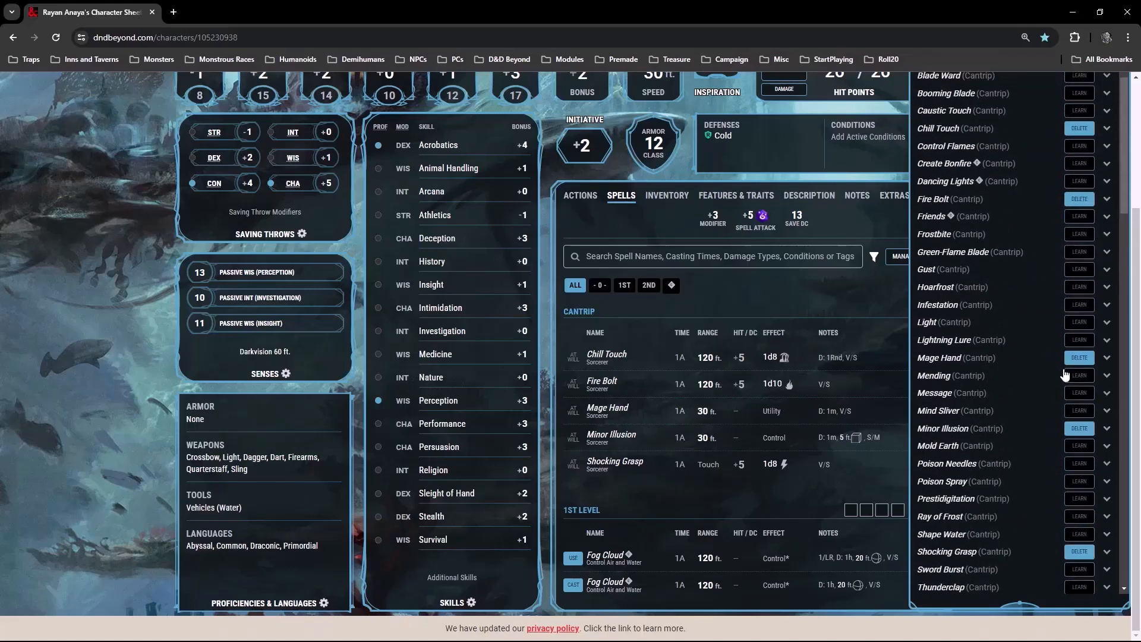
pyautogui.click(1080, 201)
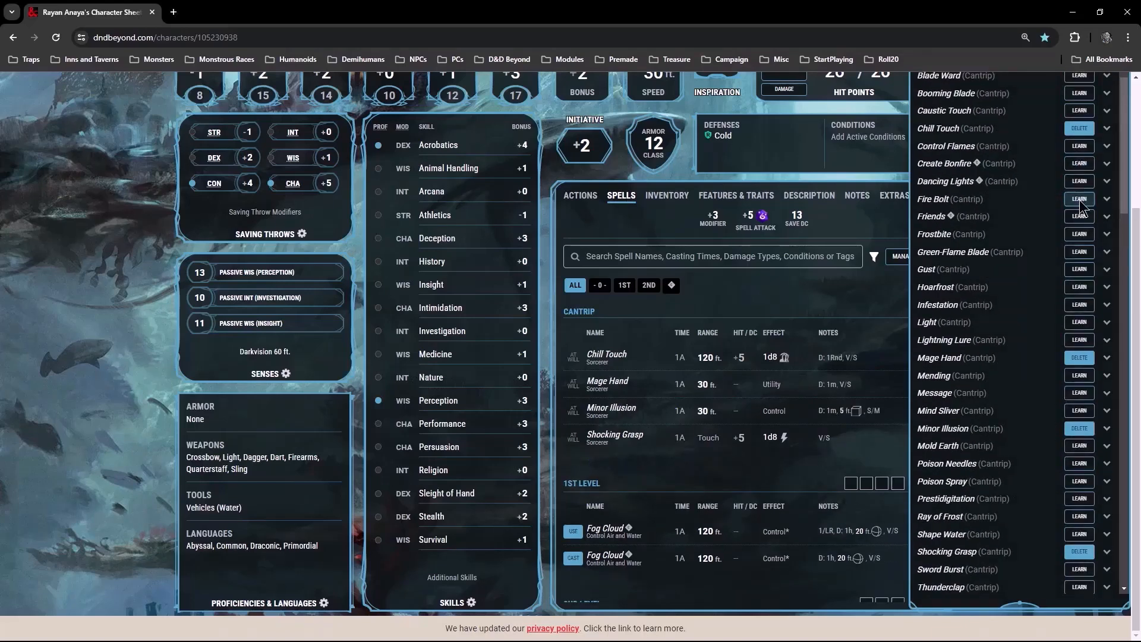
pyautogui.click(1080, 200)
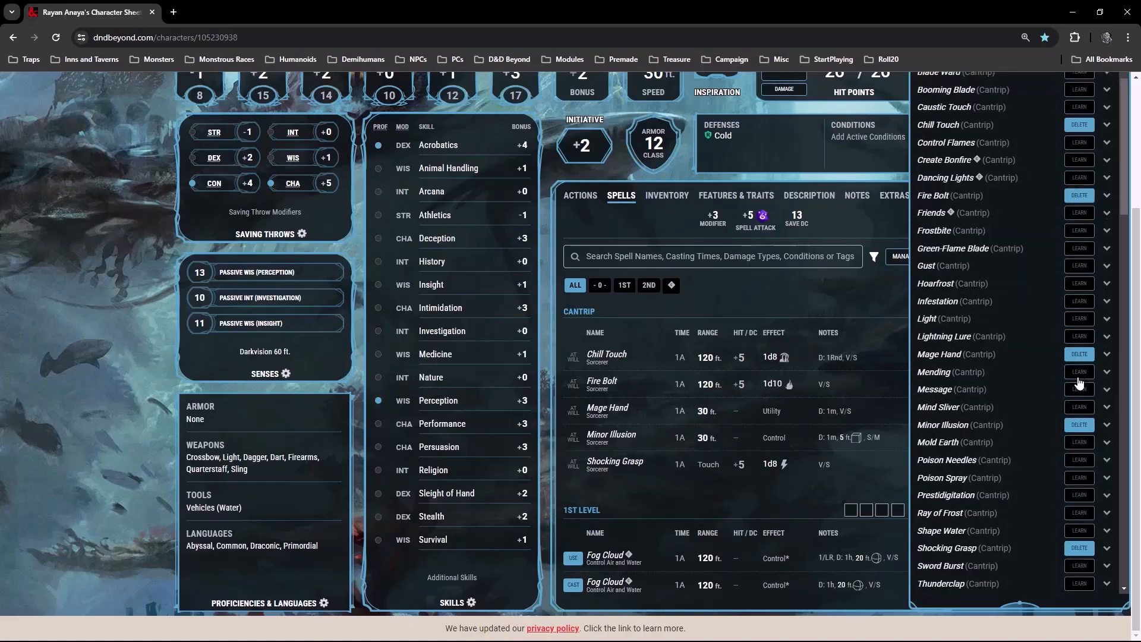
# Learn the 1st-level spells Mage Armor and Shield, and close the spell manager
pyautogui.scroll(-5, 1079, 383)
pyautogui.scroll(-9, 977, 334)
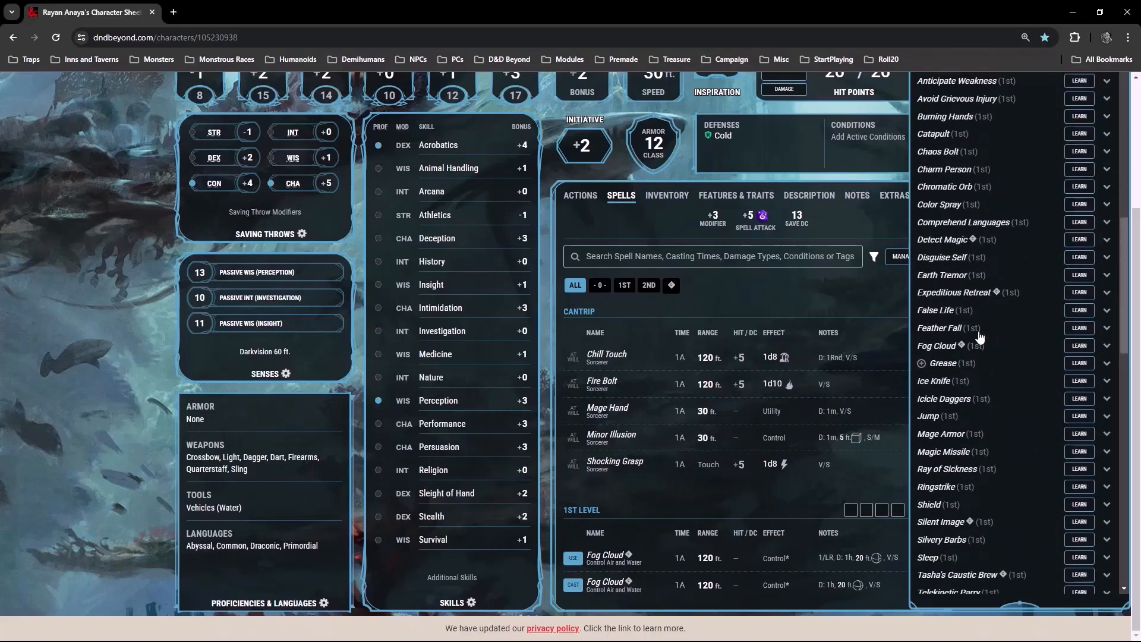
pyautogui.scroll(-5, 977, 334)
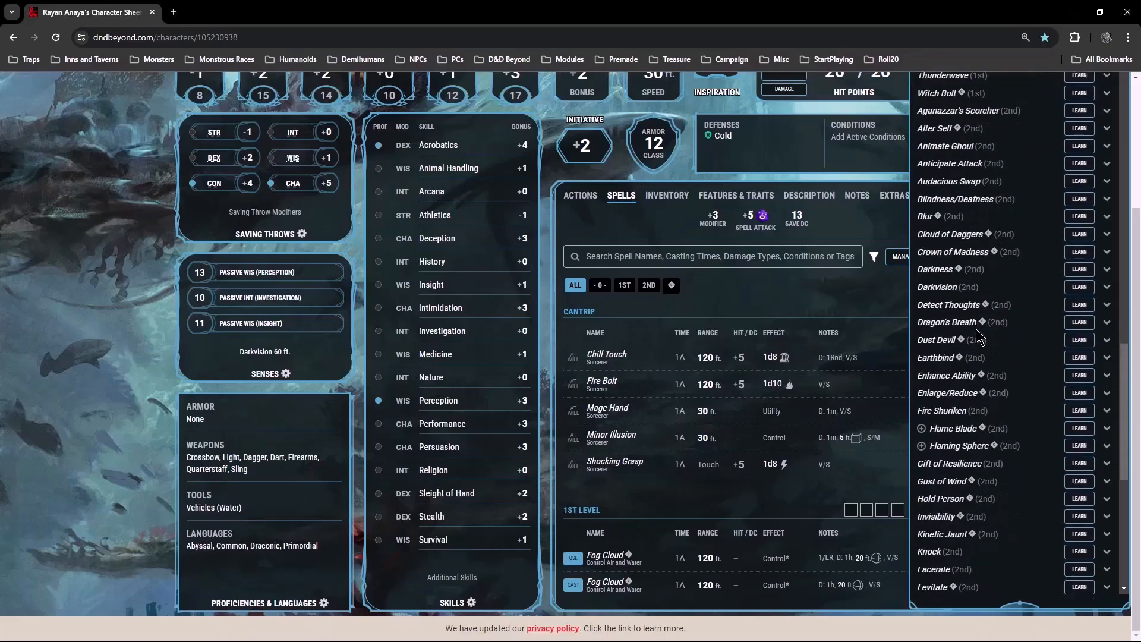
pyautogui.scroll(-5, 978, 334)
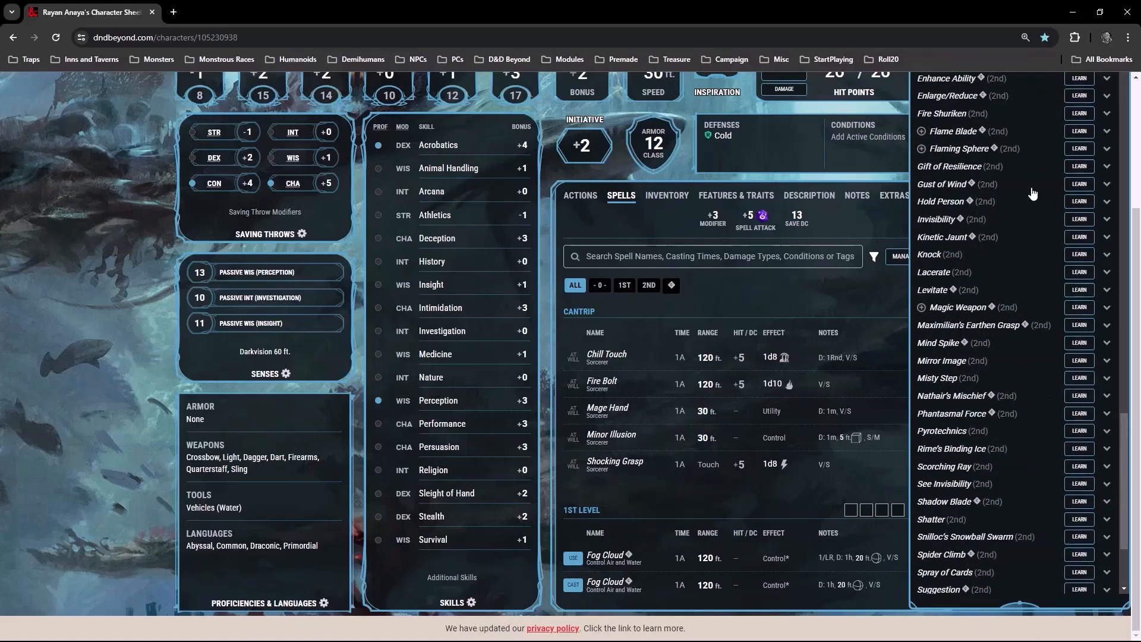
pyautogui.scroll(10, 1052, 375)
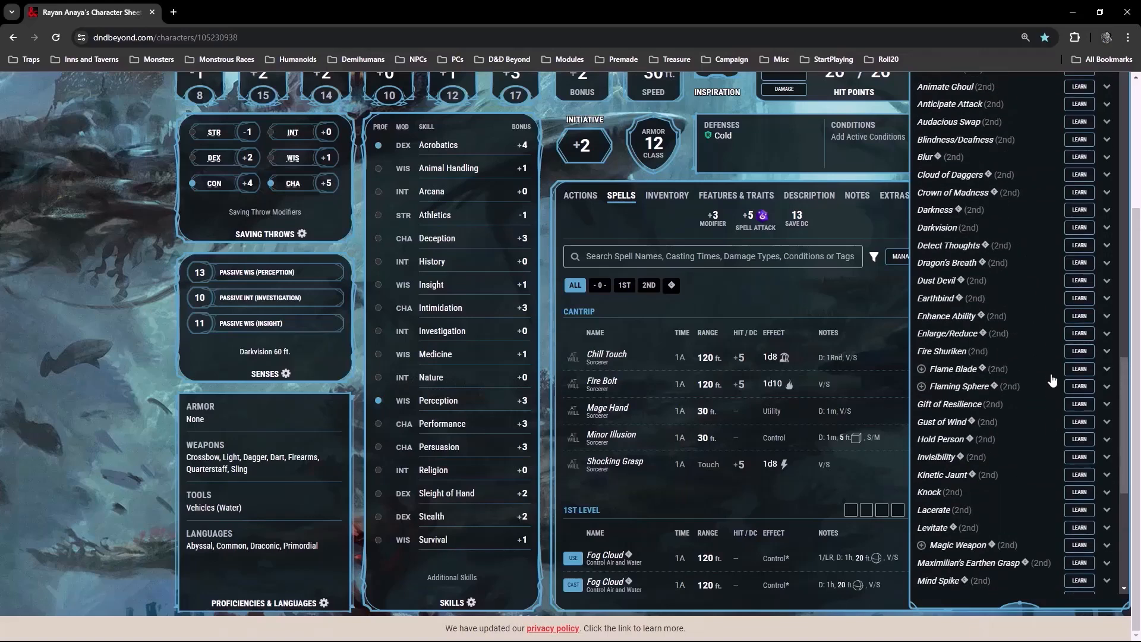
pyautogui.click(1077, 255)
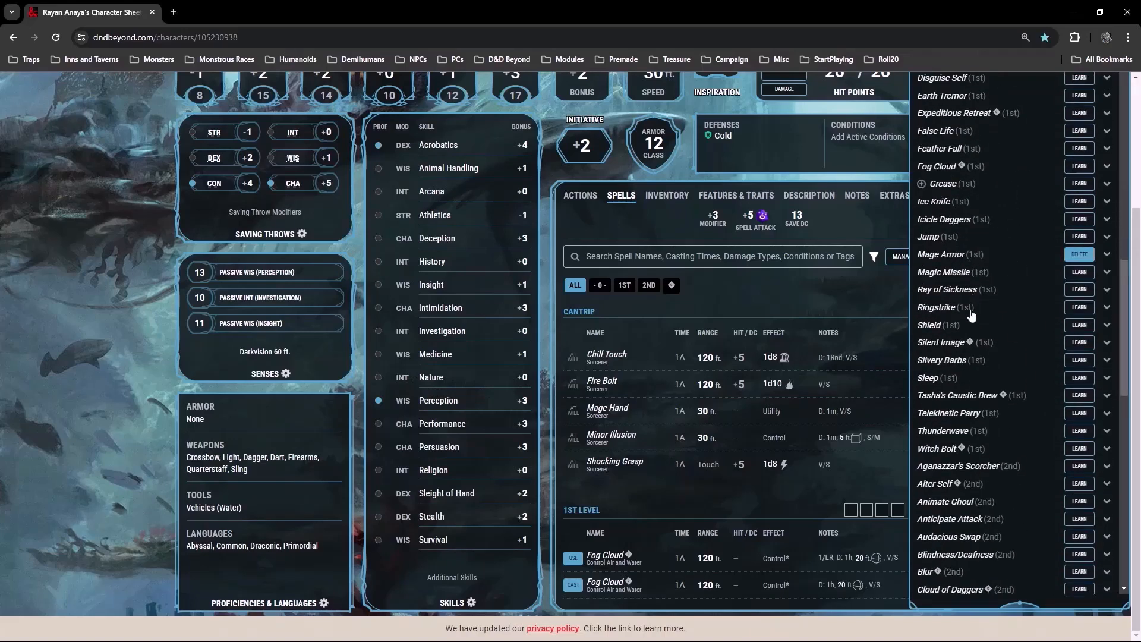
pyautogui.click(1080, 326)
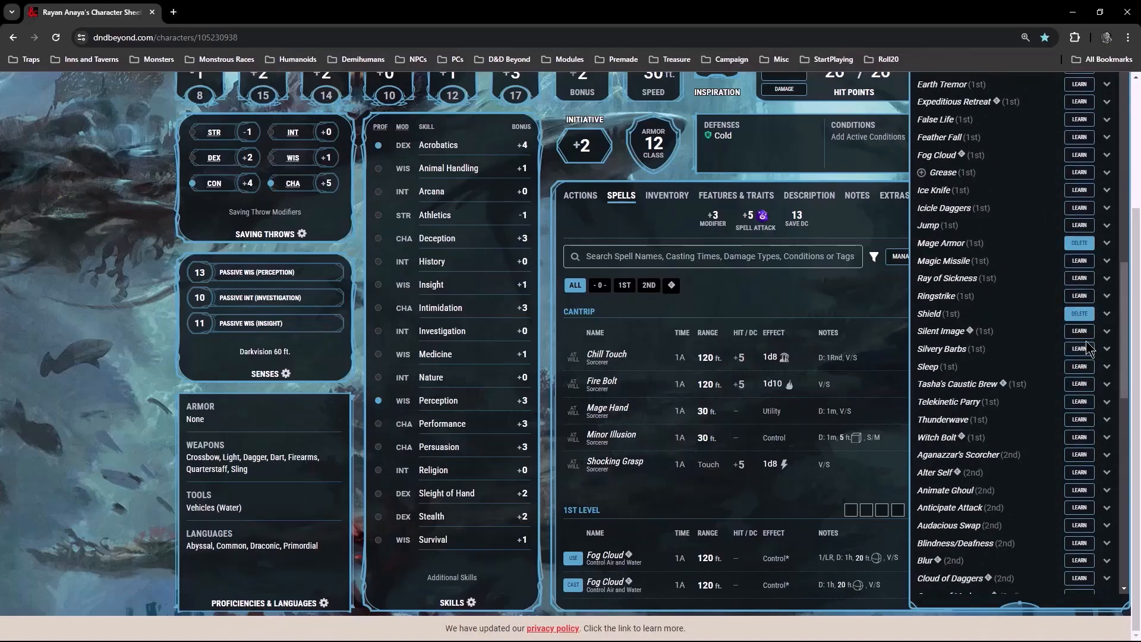
pyautogui.click(797, 287)
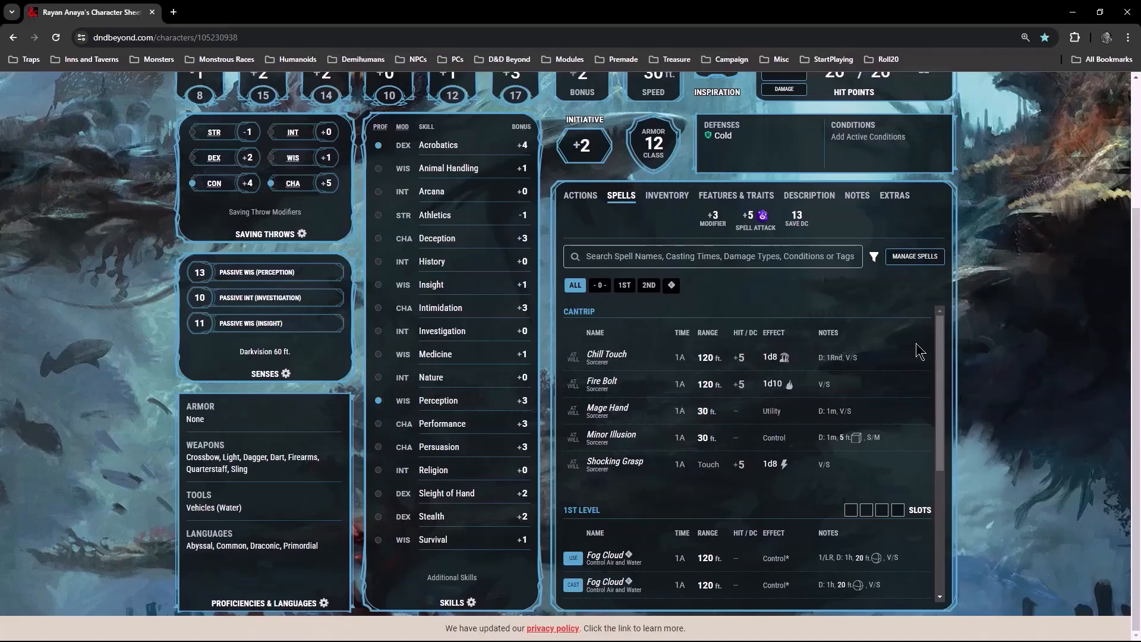
# Move the character sheet window off the screen, switch to the Roll20 Rime of the Frostmaiden game and add a new journal character
pyautogui.scroll(3, 947, 347)
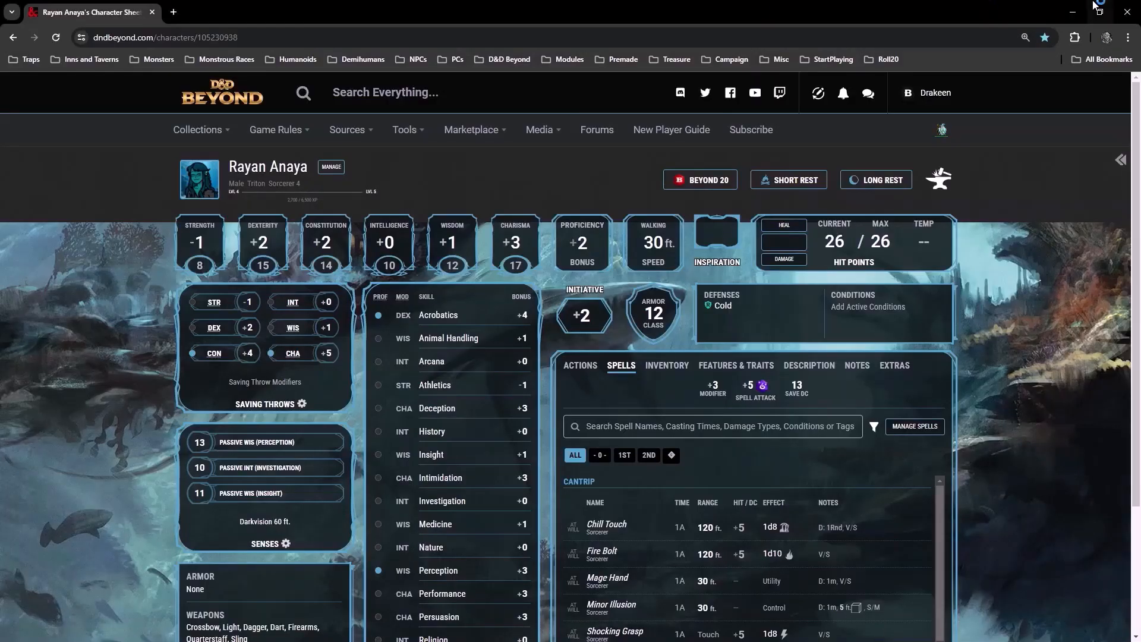
pyautogui.moveTo(970, 27); pyautogui.dragTo(798, 482)
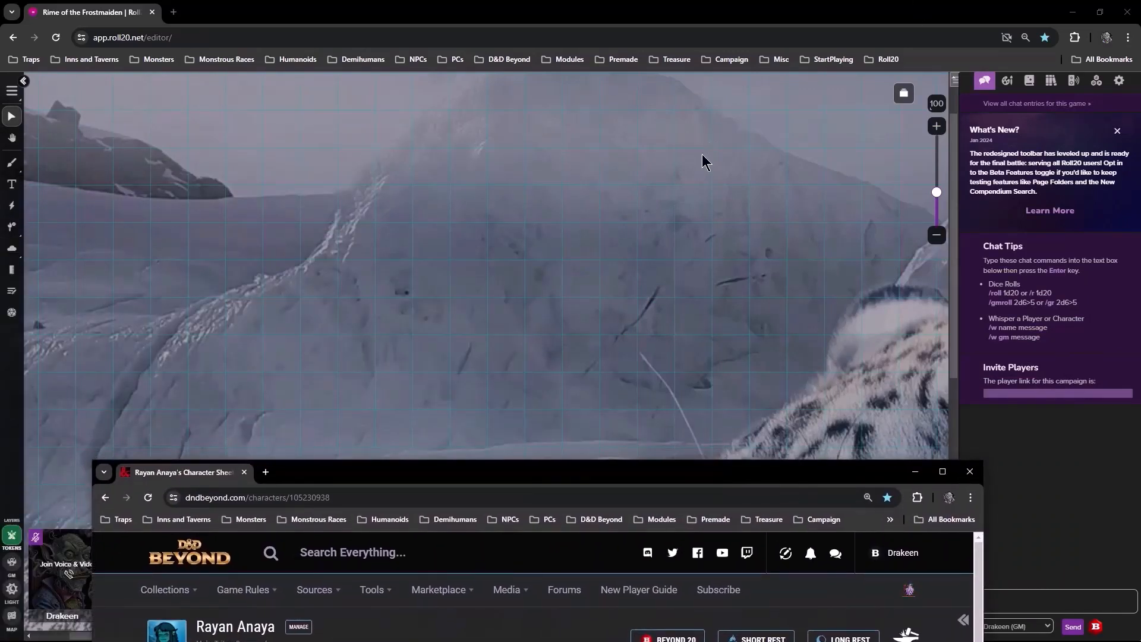
pyautogui.moveTo(771, 159); pyautogui.dragTo(737, 0)
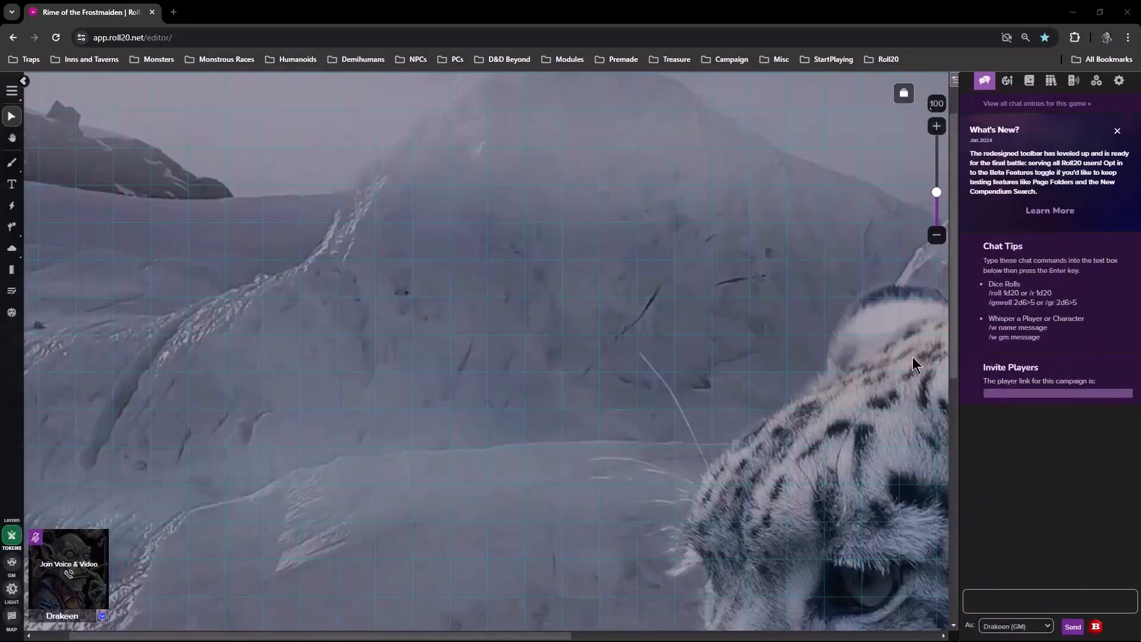
pyautogui.click(1030, 85)
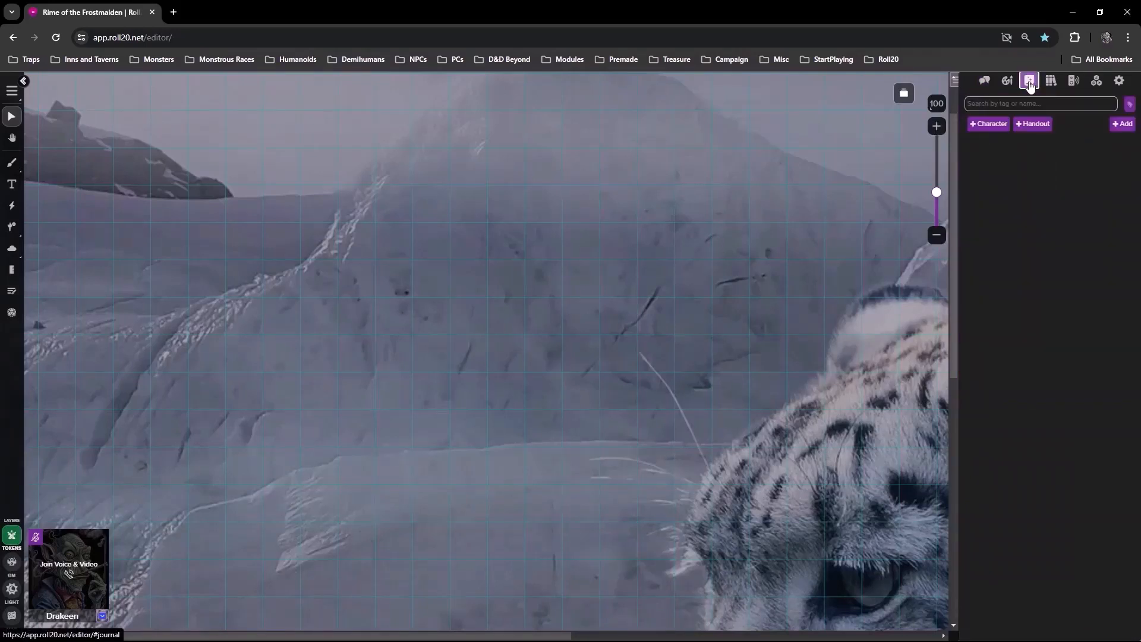
pyautogui.click(992, 124)
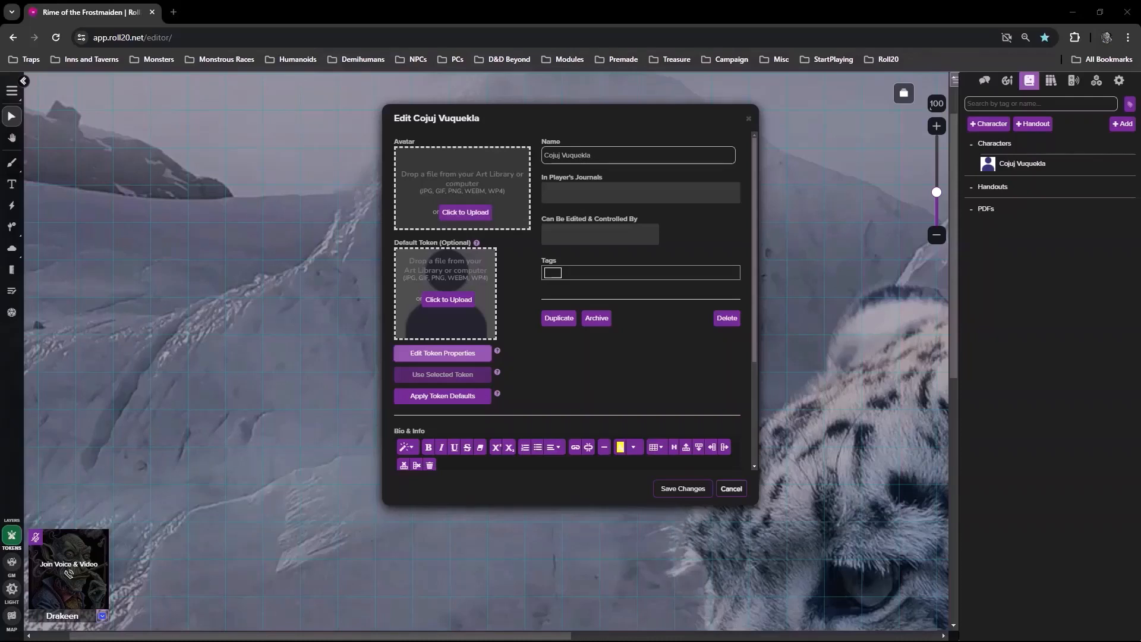
# Enter the character's full name and give All Players both journal visibility and editing control
pyautogui.click(573, 196)
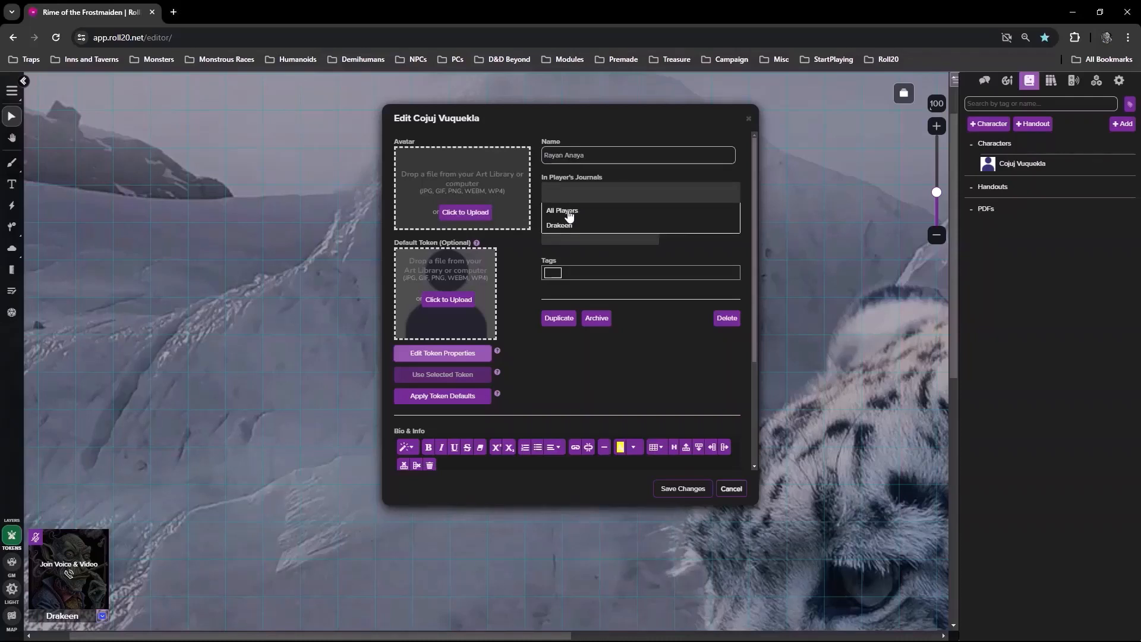
pyautogui.click(568, 211)
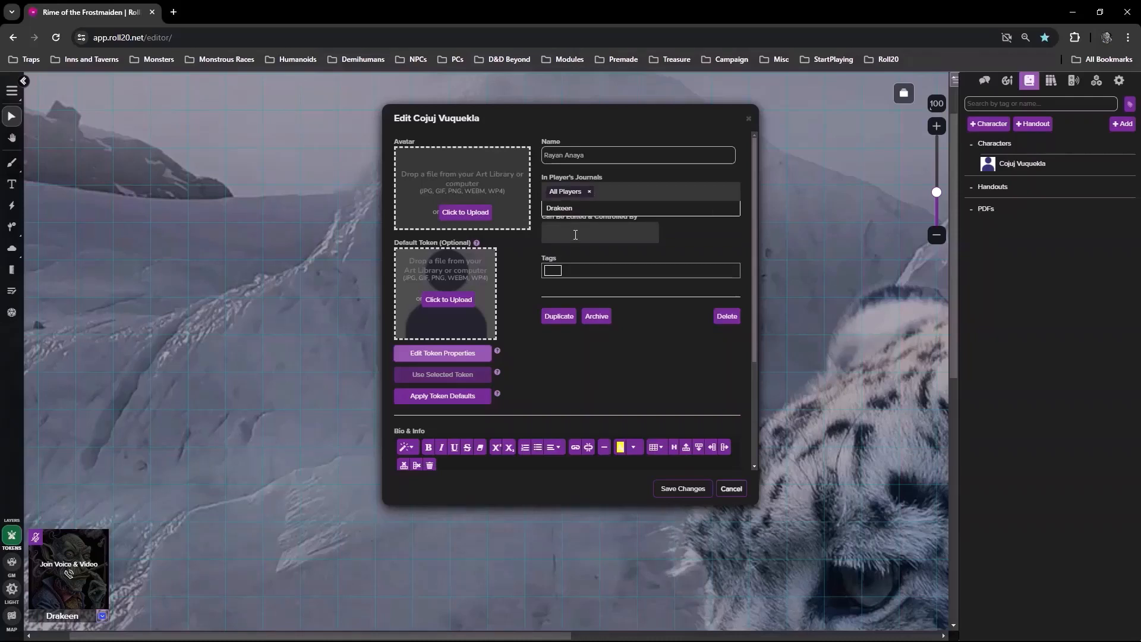
pyautogui.click(572, 235)
pyautogui.click(556, 251)
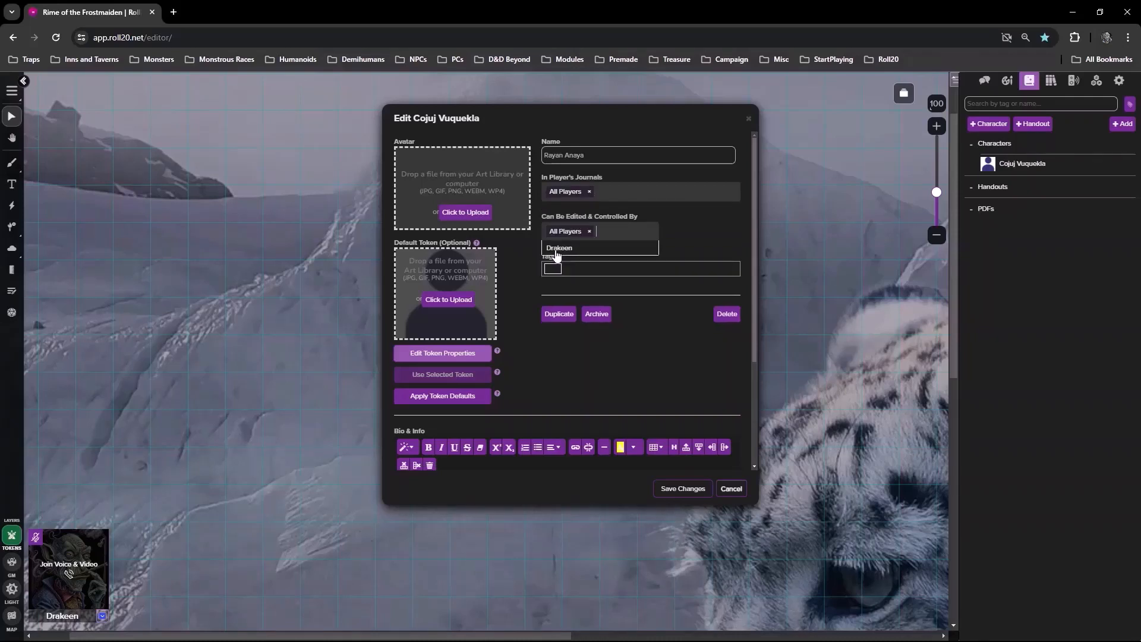
pyautogui.click(615, 195)
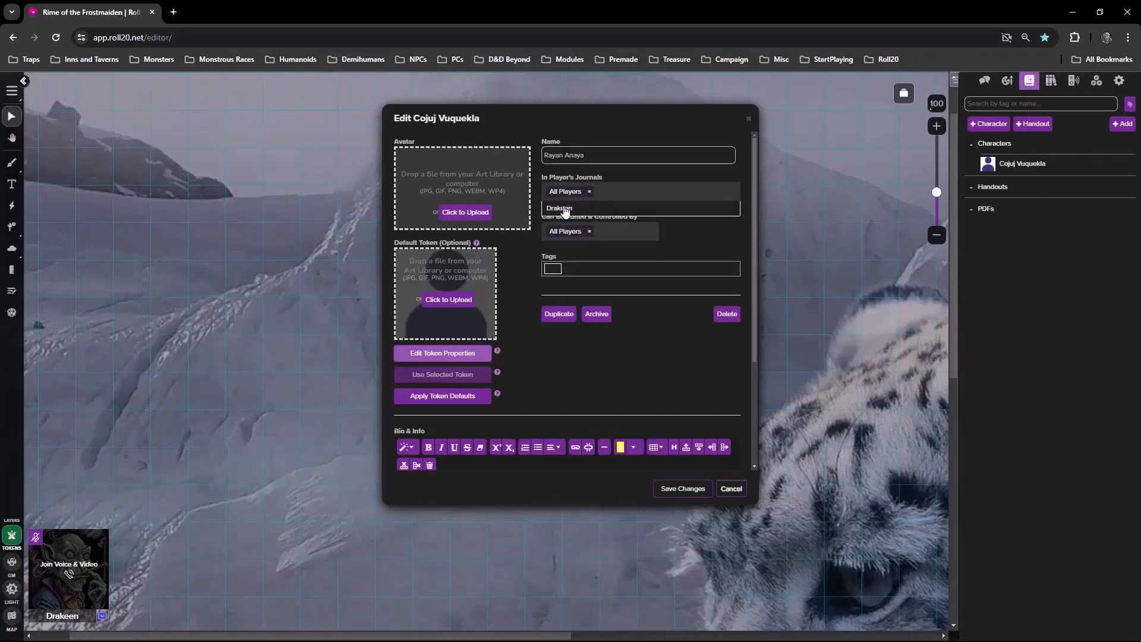
# Tag the journal character as Humanoids and upload the Rayan image from the 00 Player Characters folder as its avatar
pyautogui.click(601, 275)
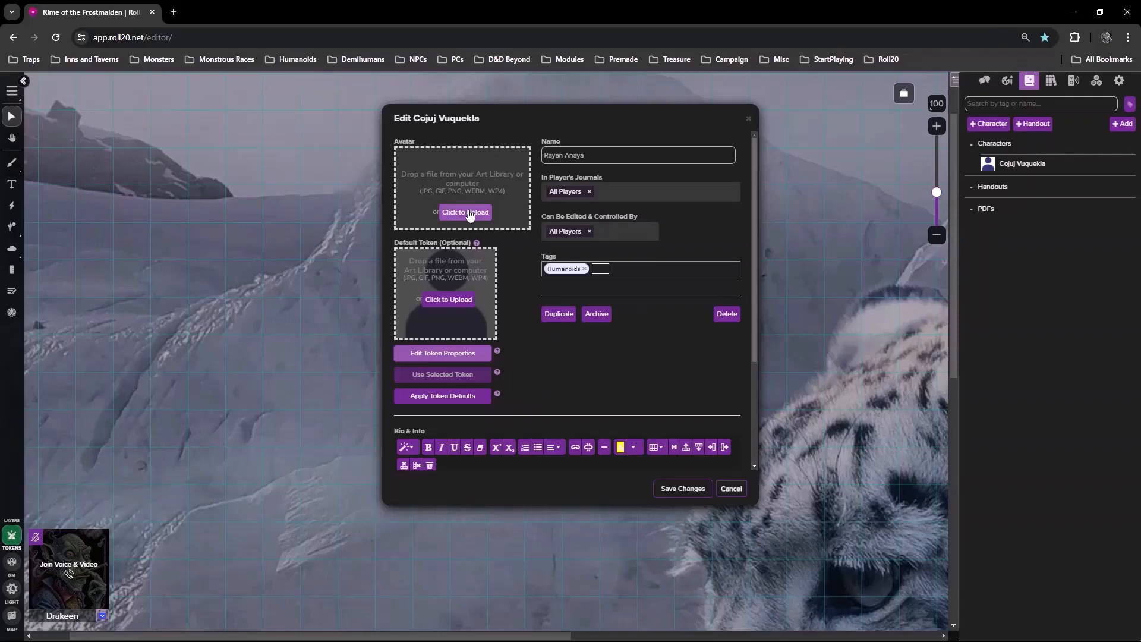
pyautogui.click(468, 212)
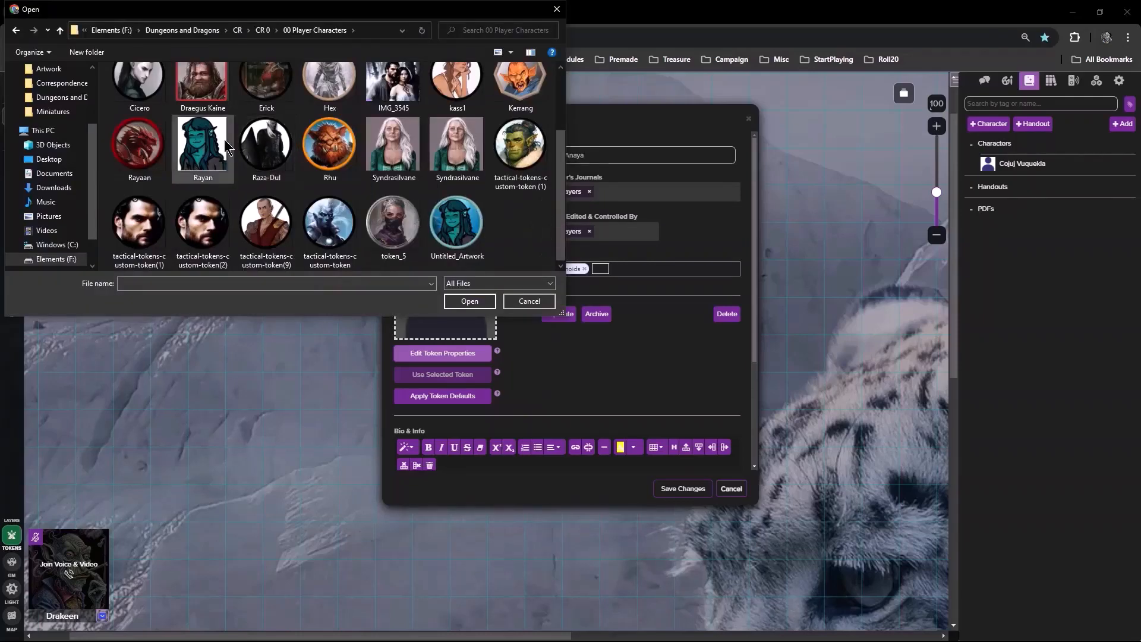
pyautogui.click(202, 145)
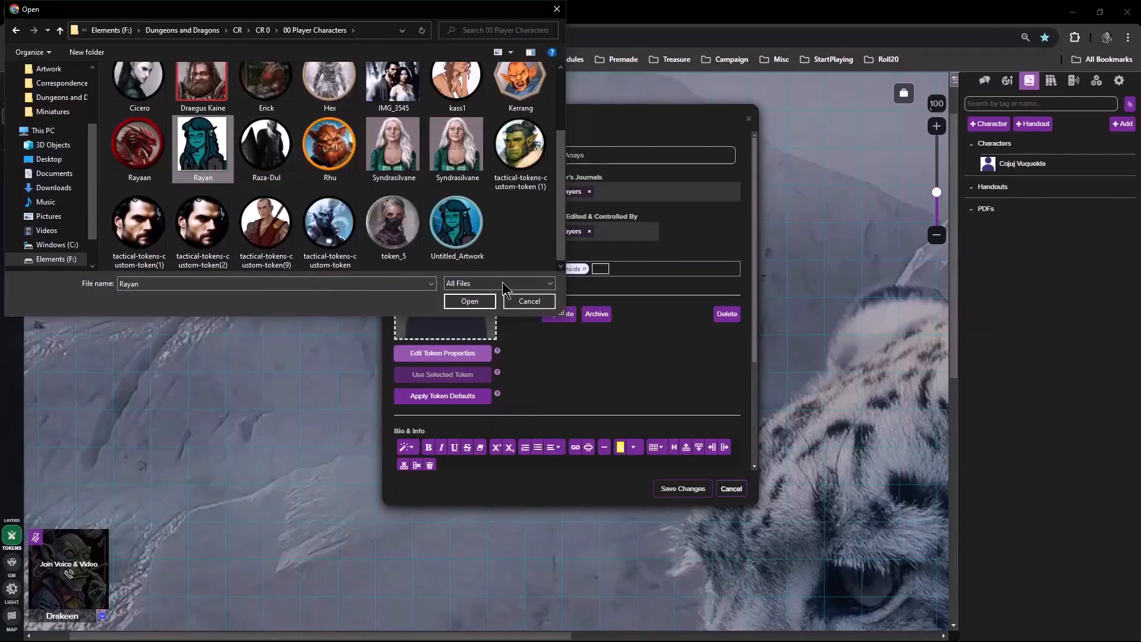
pyautogui.click(471, 302)
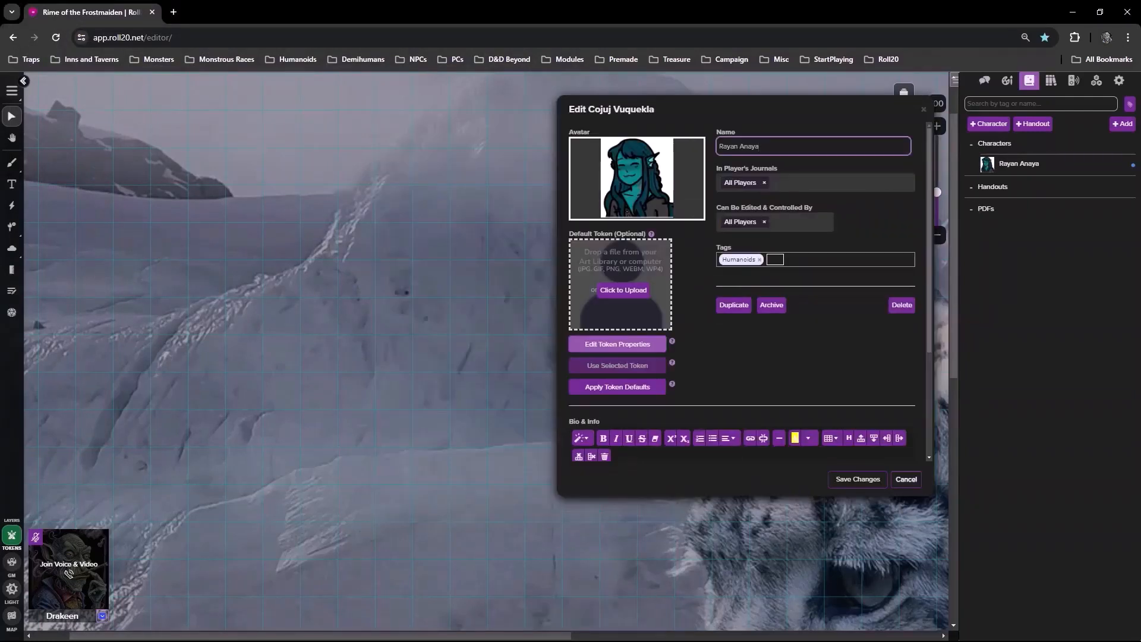
# Switch to File Explorer, place the Untitled_Artwork image on the Roll20 map as a token and move it above the leopard's eye
pyautogui.hotkey('alt', 'Tab')
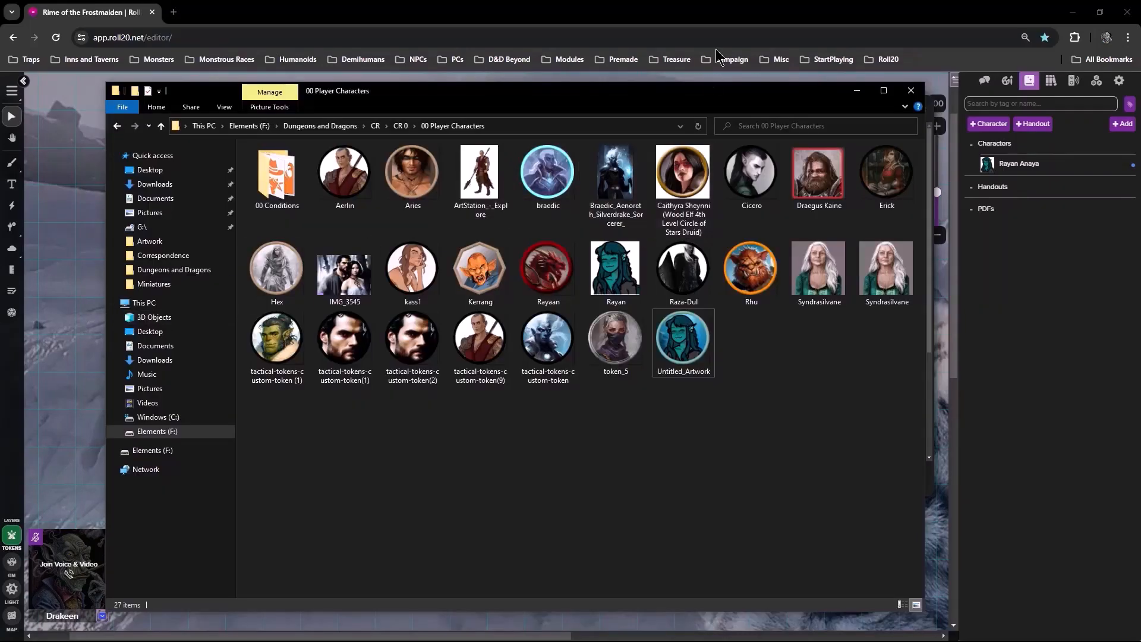
pyautogui.moveTo(713, 98); pyautogui.dragTo(206, 86)
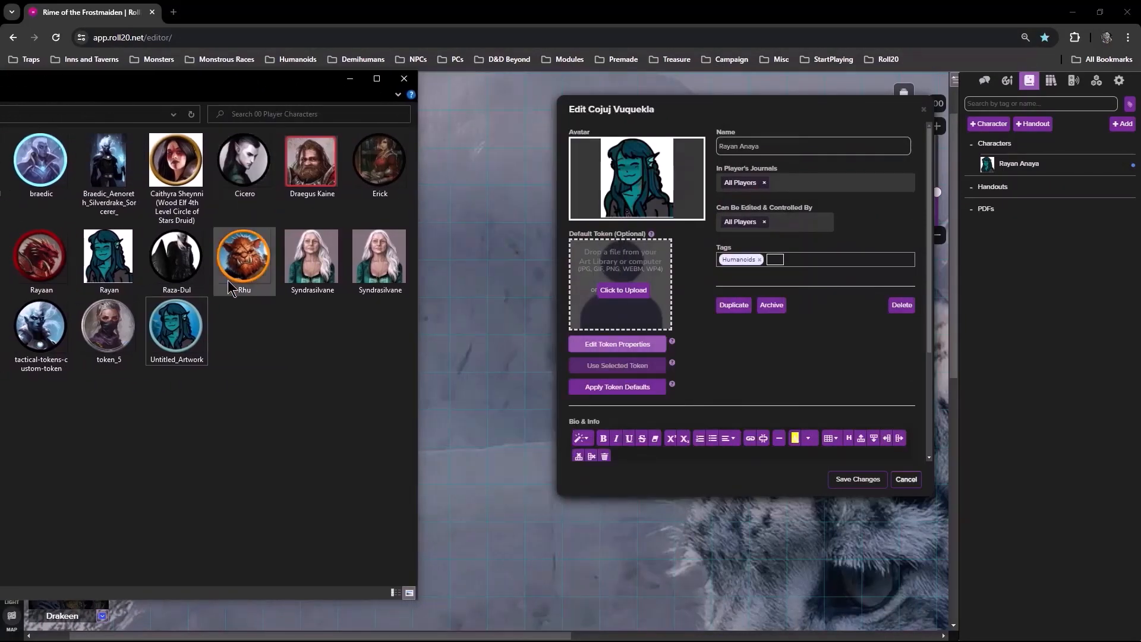
pyautogui.moveTo(186, 356); pyautogui.dragTo(509, 305)
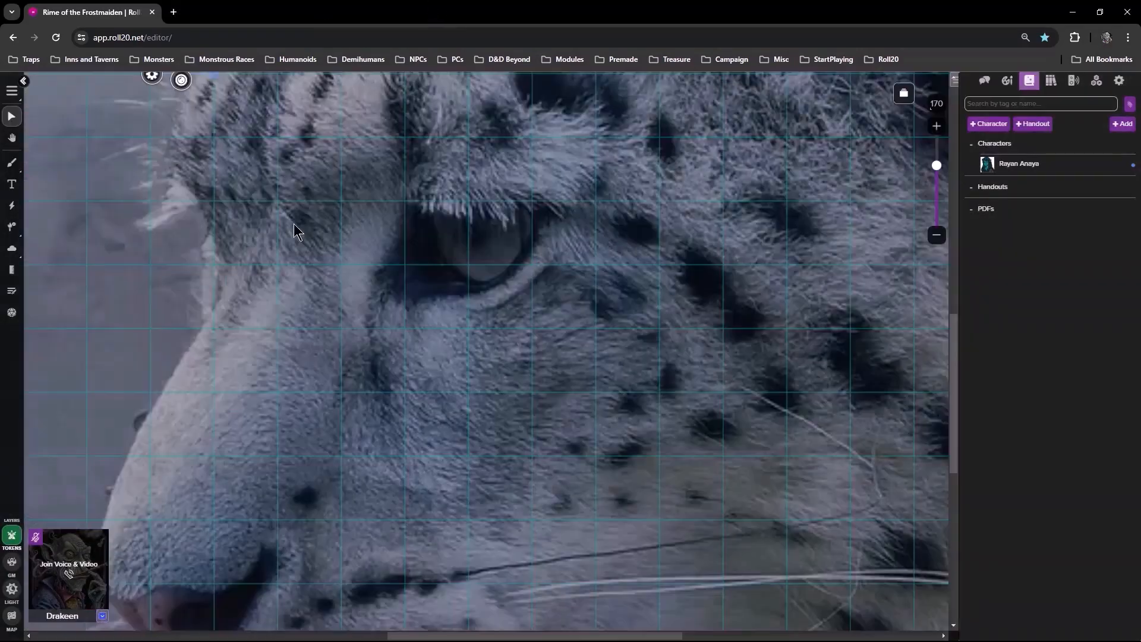
pyautogui.scroll(3, 294, 222)
pyautogui.moveTo(179, 223); pyautogui.dragTo(511, 297)
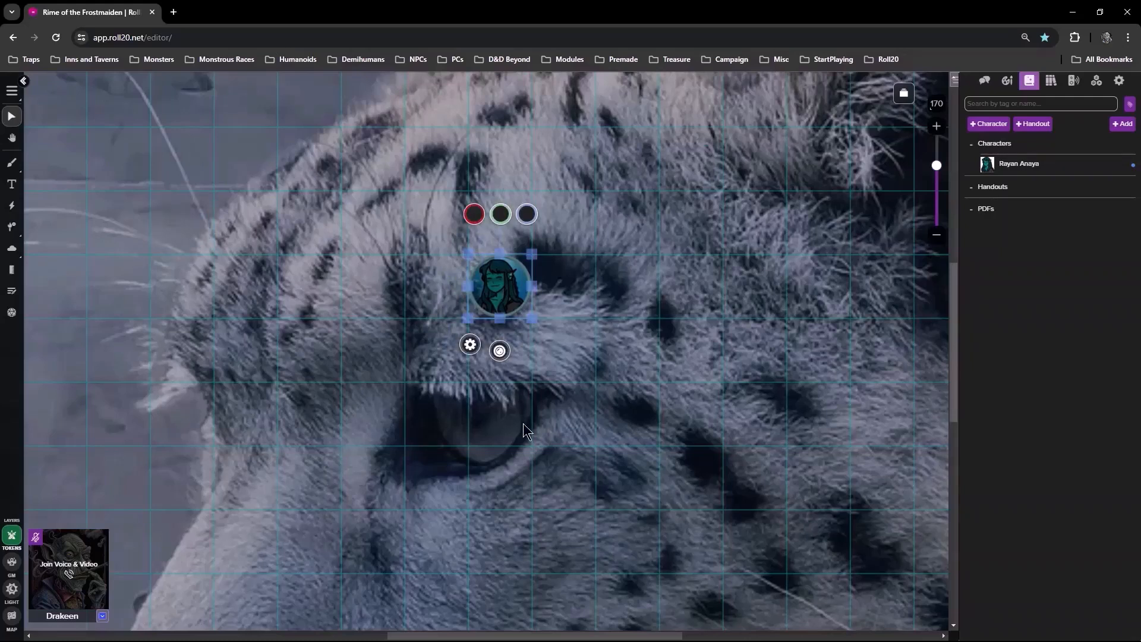
pyautogui.click(479, 161)
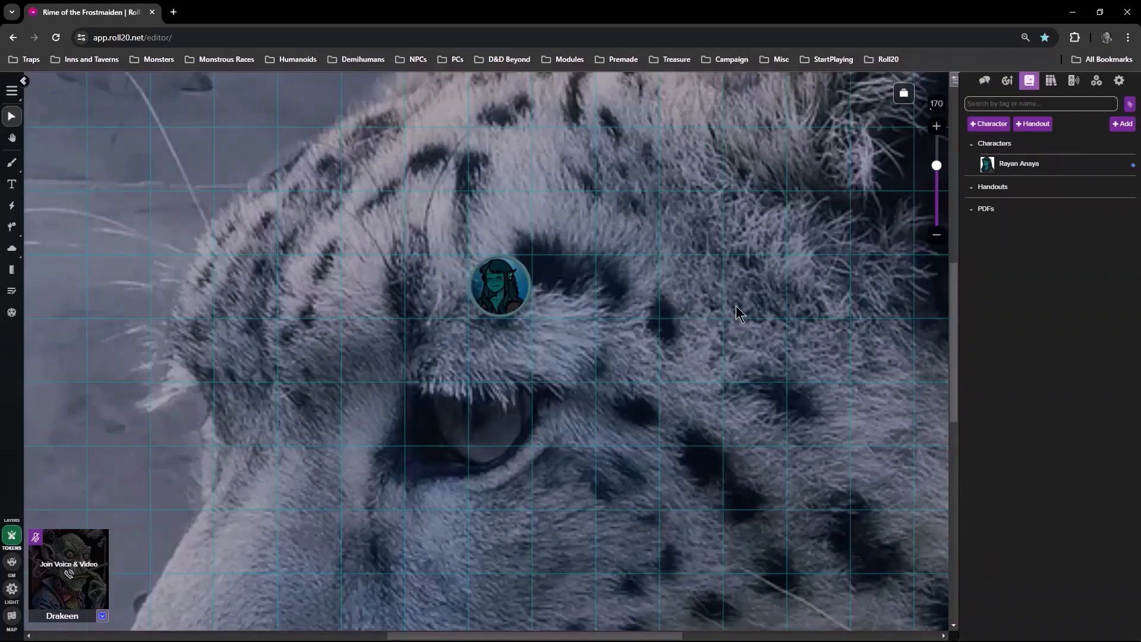
# With the map token selected, examine the character's default token options in its edit form, and close the form without saving
pyautogui.click(515, 289)
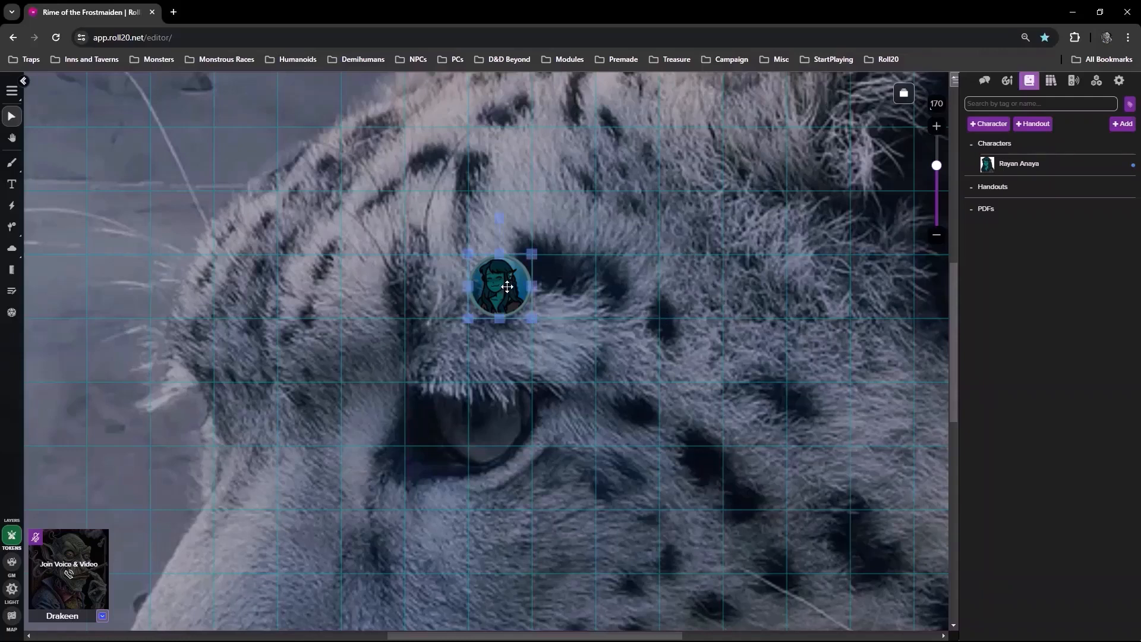
pyautogui.click(1034, 171)
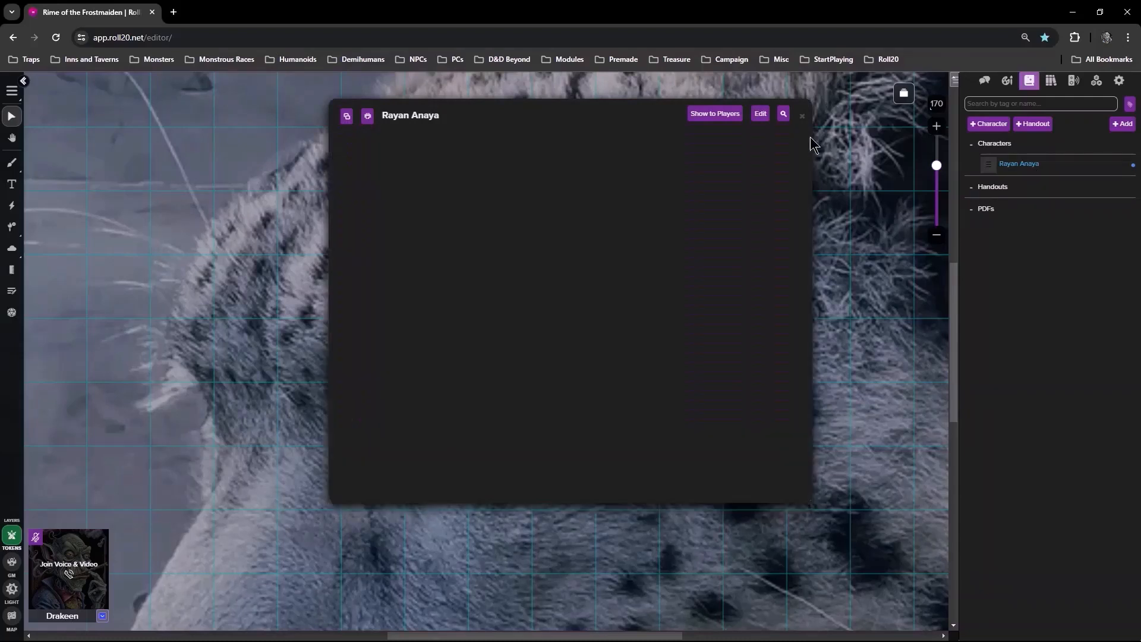
pyautogui.click(760, 116)
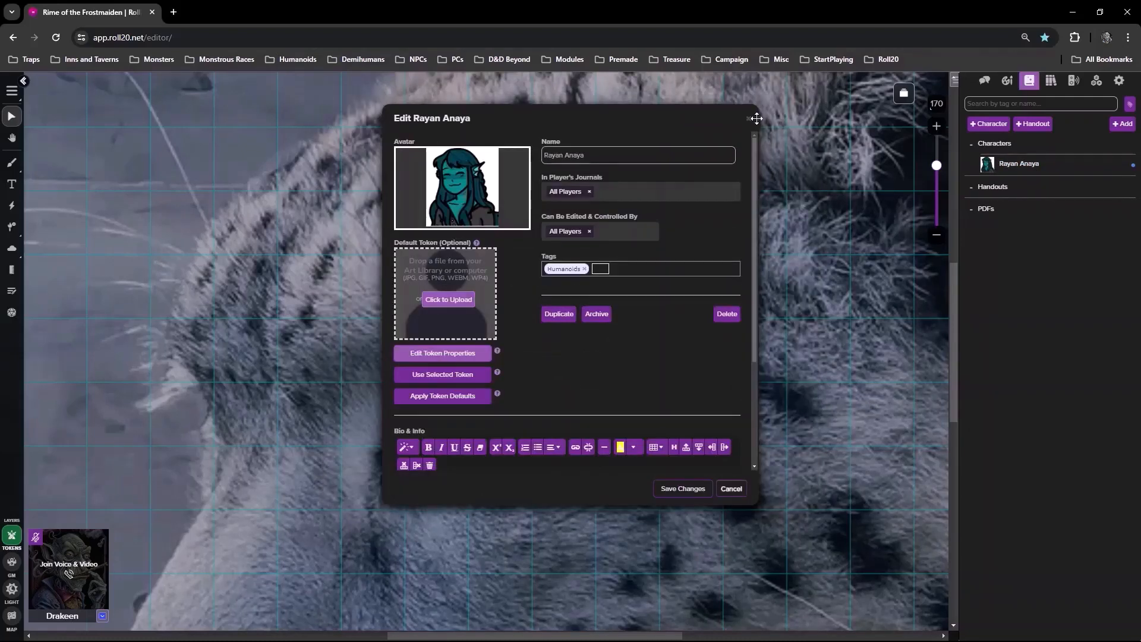
pyautogui.moveTo(616, 122); pyautogui.dragTo(843, 105)
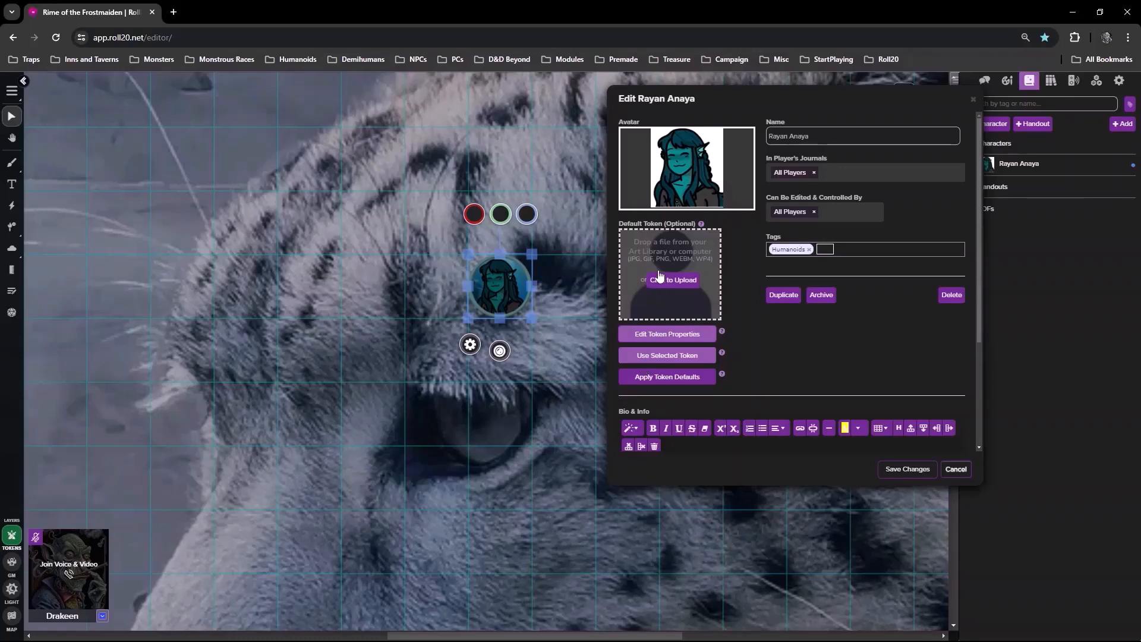
pyautogui.click(956, 469)
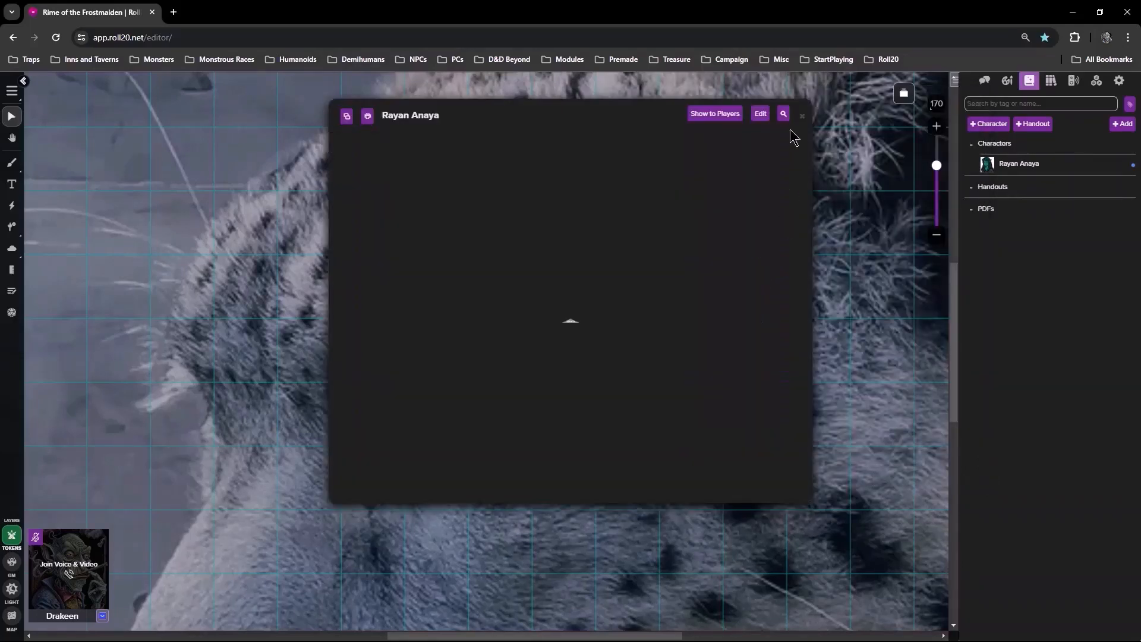
pyautogui.click(802, 116)
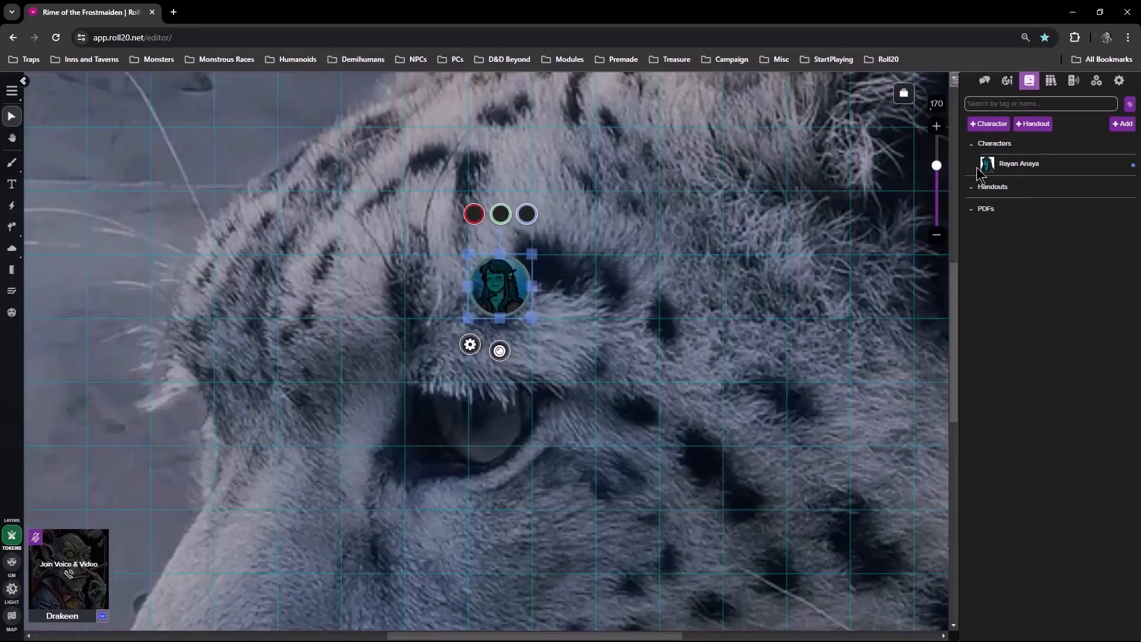
pyautogui.click(1018, 166)
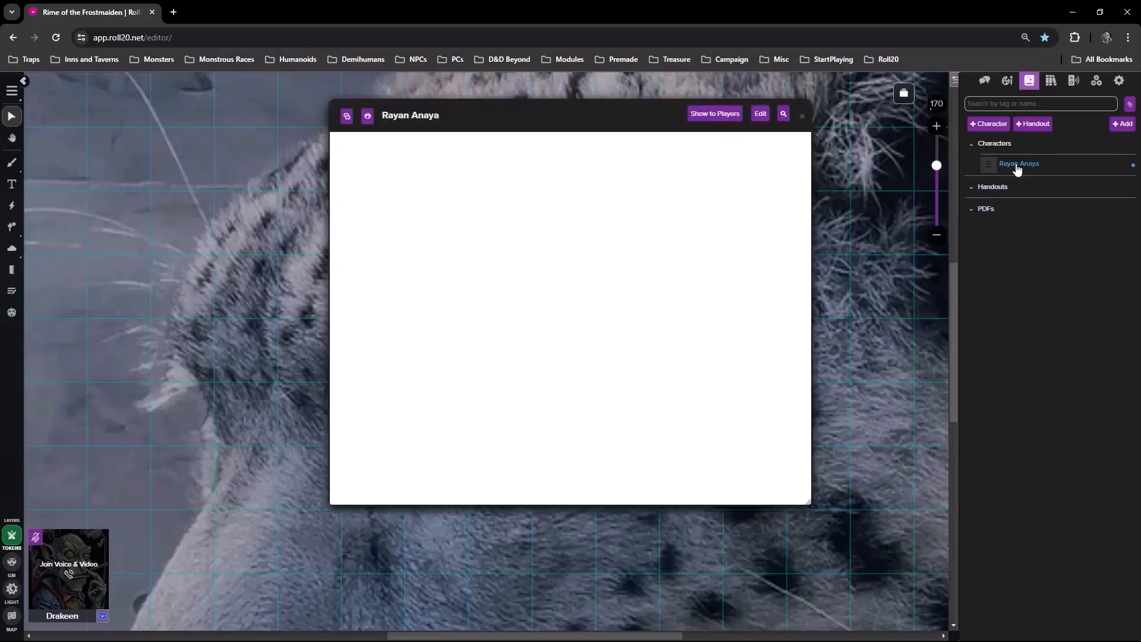
pyautogui.click(761, 115)
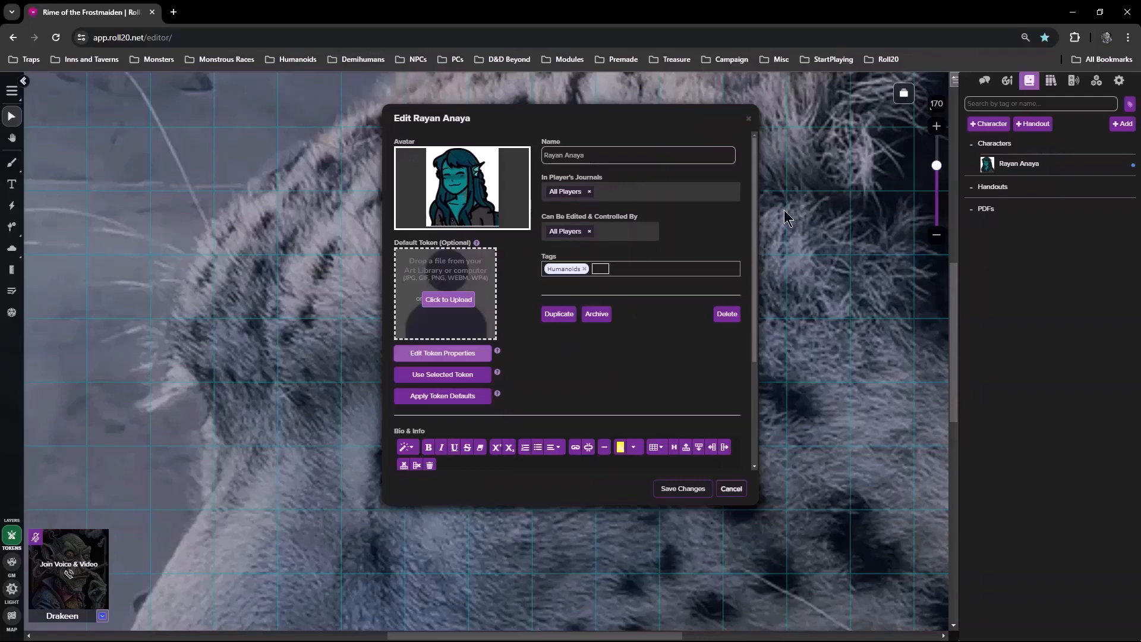
pyautogui.click(728, 491)
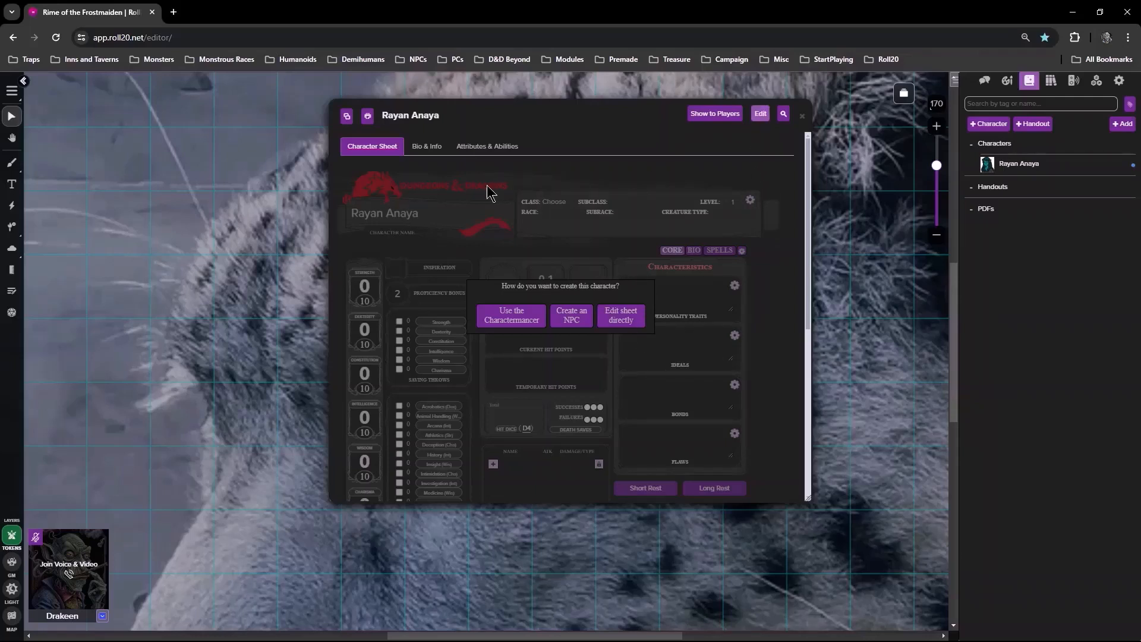
pyautogui.click(801, 114)
pyautogui.click(773, 264)
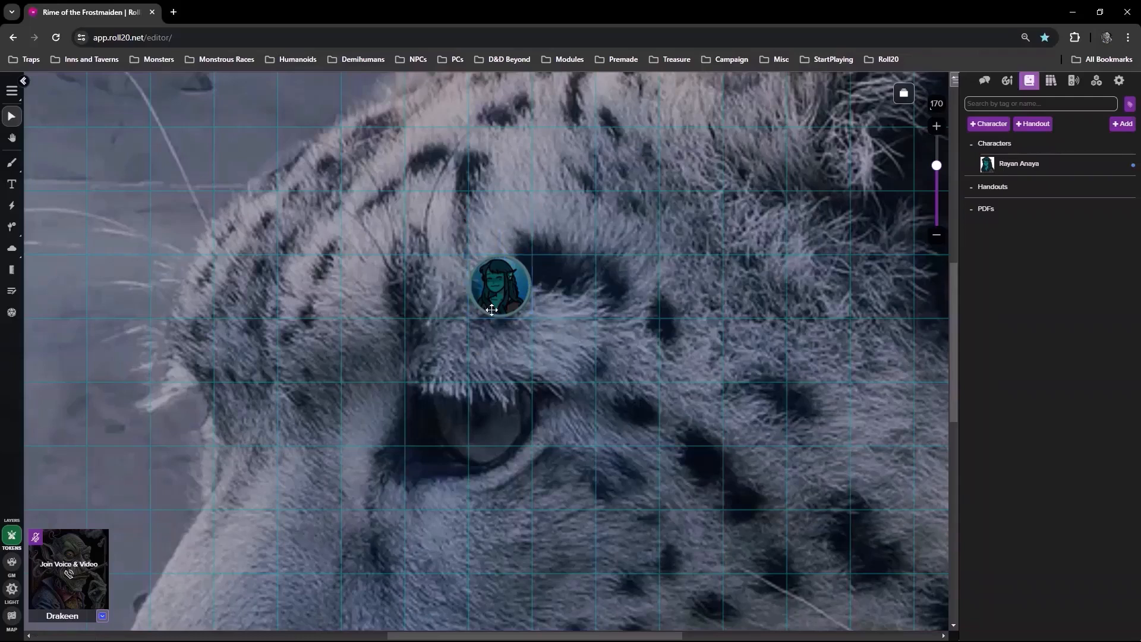
# Open the token's settings and move the token four squares left on the map, clear of the settings window
pyautogui.click(504, 298)
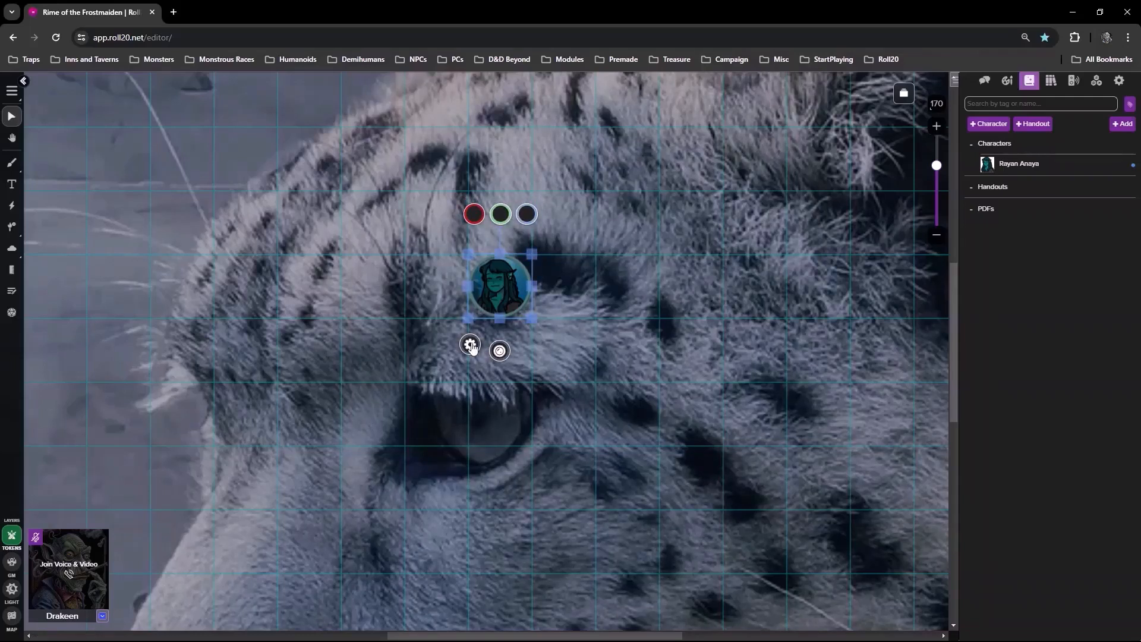
pyautogui.click(470, 345)
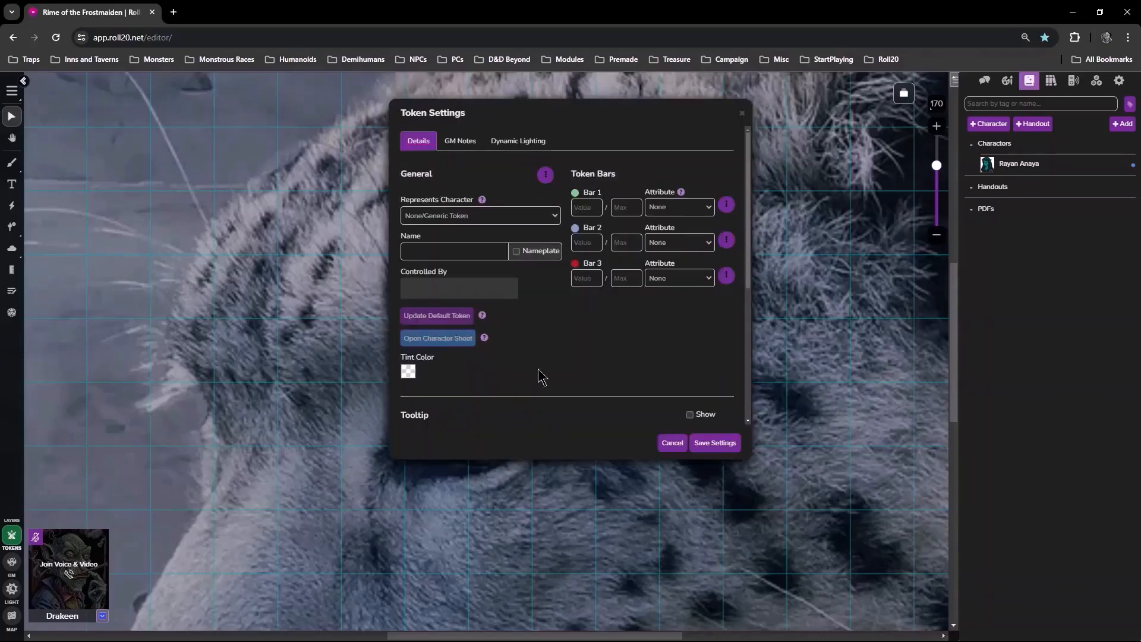
pyautogui.moveTo(564, 116); pyautogui.dragTo(866, 95)
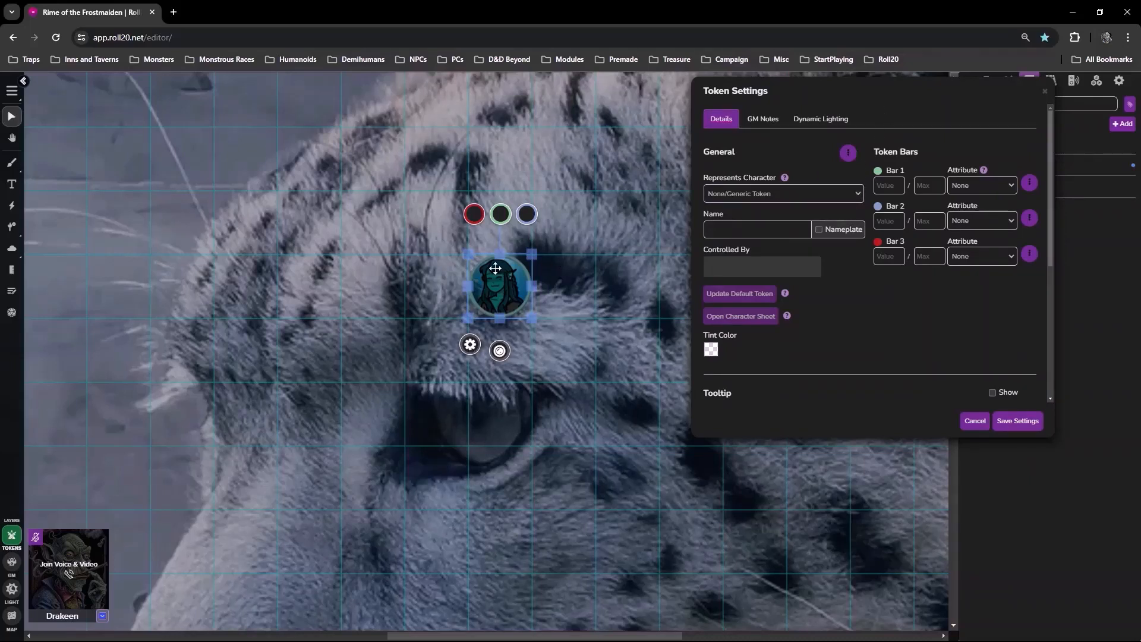
pyautogui.moveTo(506, 283); pyautogui.dragTo(252, 284)
pyautogui.moveTo(942, 97); pyautogui.dragTo(698, 110)
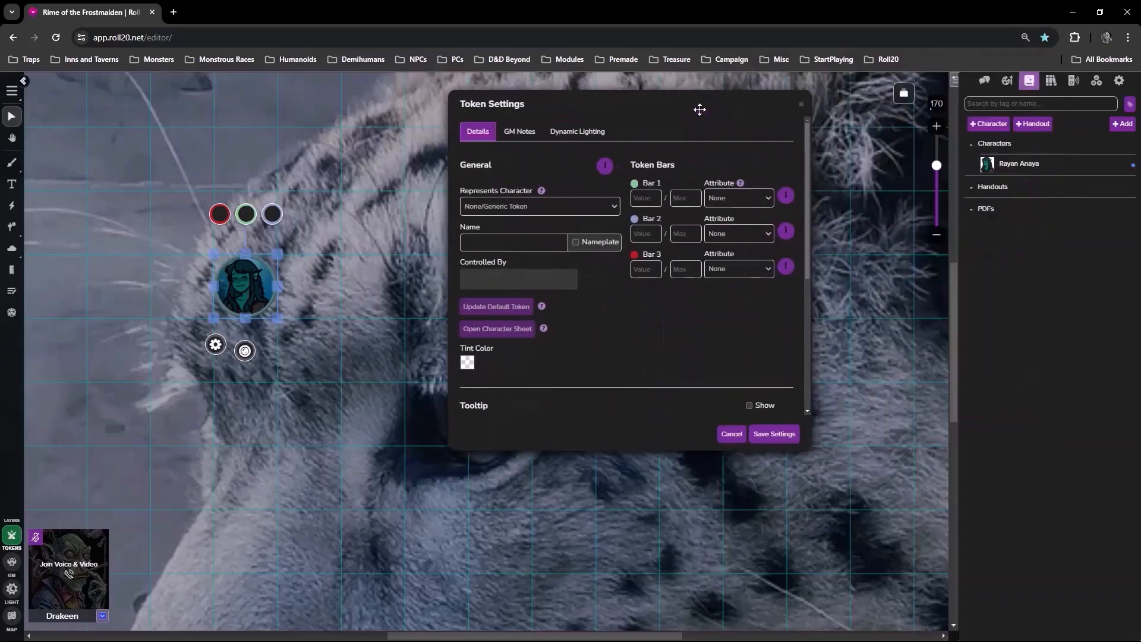
# Make the token represent the journal character with its nameplate shown, and shorten the token's name to the first name only
pyautogui.click(614, 206)
pyautogui.click(533, 232)
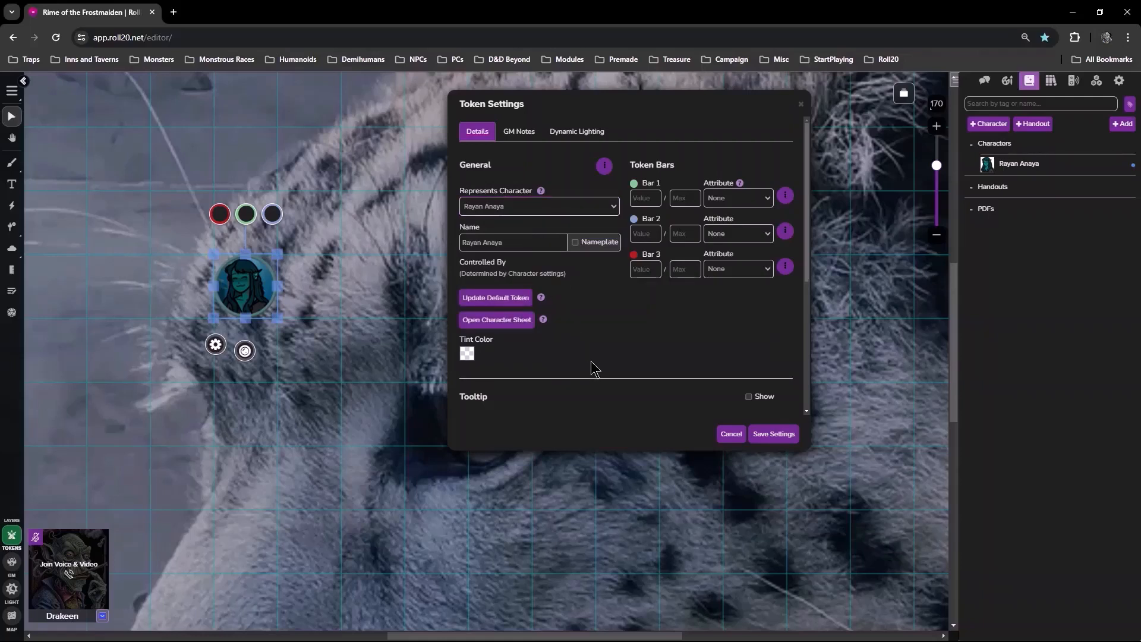
pyautogui.click(576, 243)
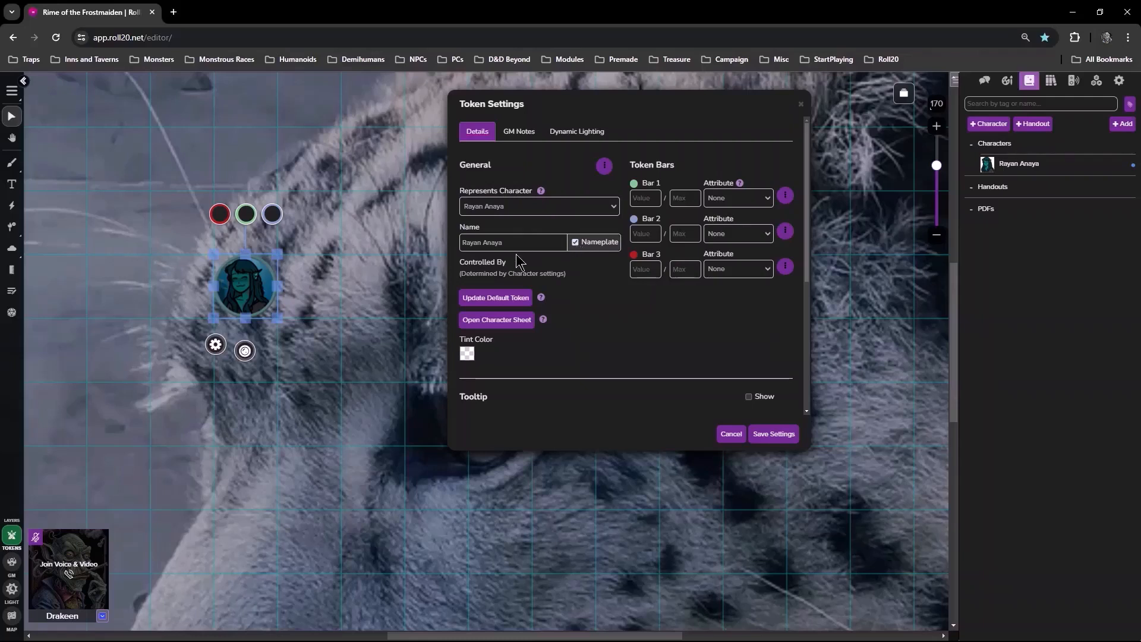
pyautogui.moveTo(481, 243); pyautogui.dragTo(587, 240)
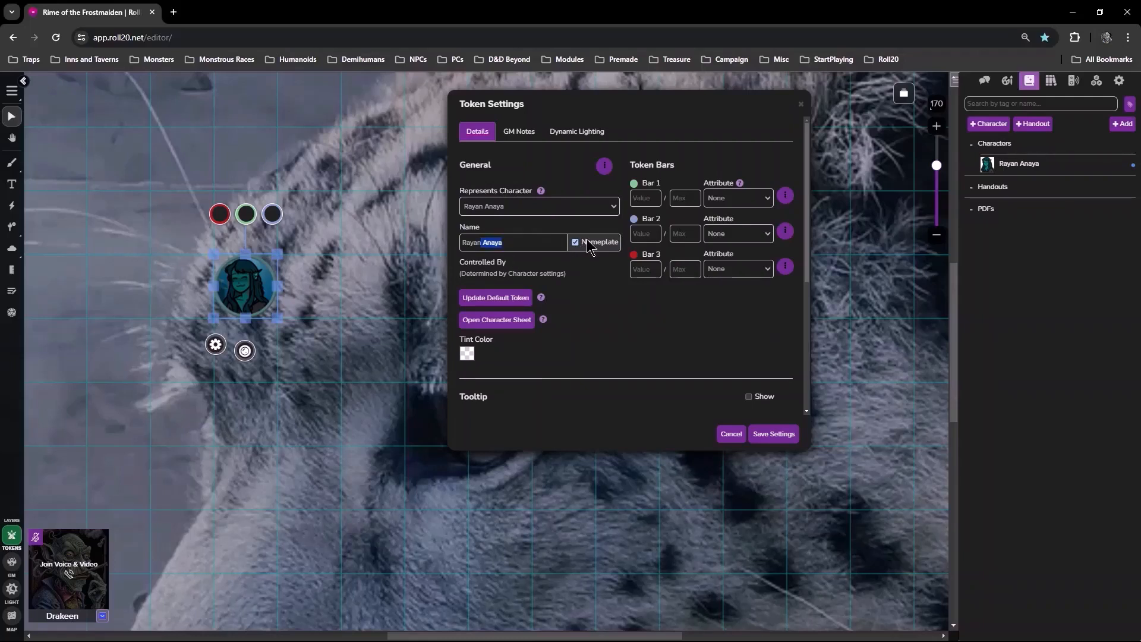
pyautogui.press('BackSpace')
# Set the token's bar 2 value to 12 and its bar 3 value to 13
pyautogui.click(653, 199)
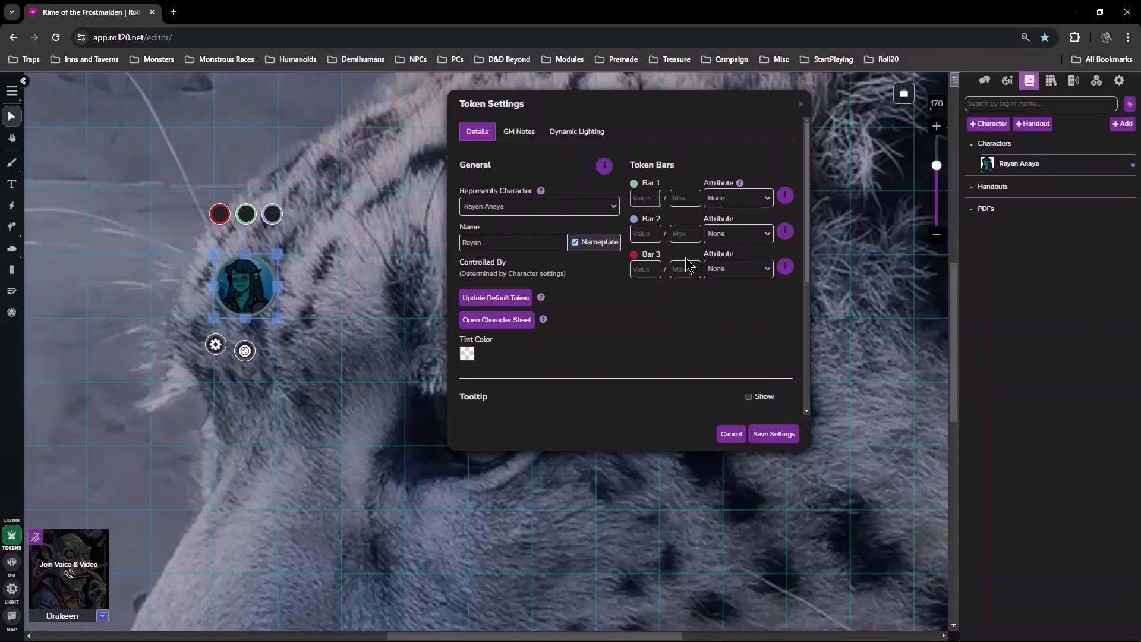
pyautogui.click(688, 201)
pyautogui.click(642, 231)
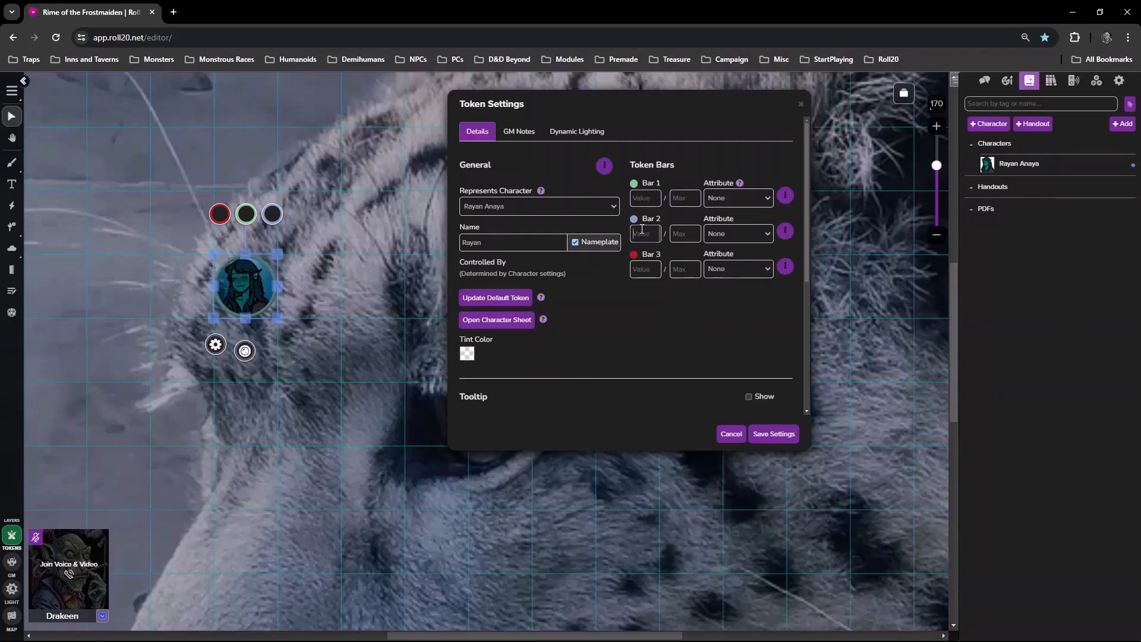
pyautogui.click(641, 270)
# Set the token bar style to Compact and open the token's GM notes
pyautogui.scroll(-1, 612, 334)
pyautogui.scroll(-4, 612, 334)
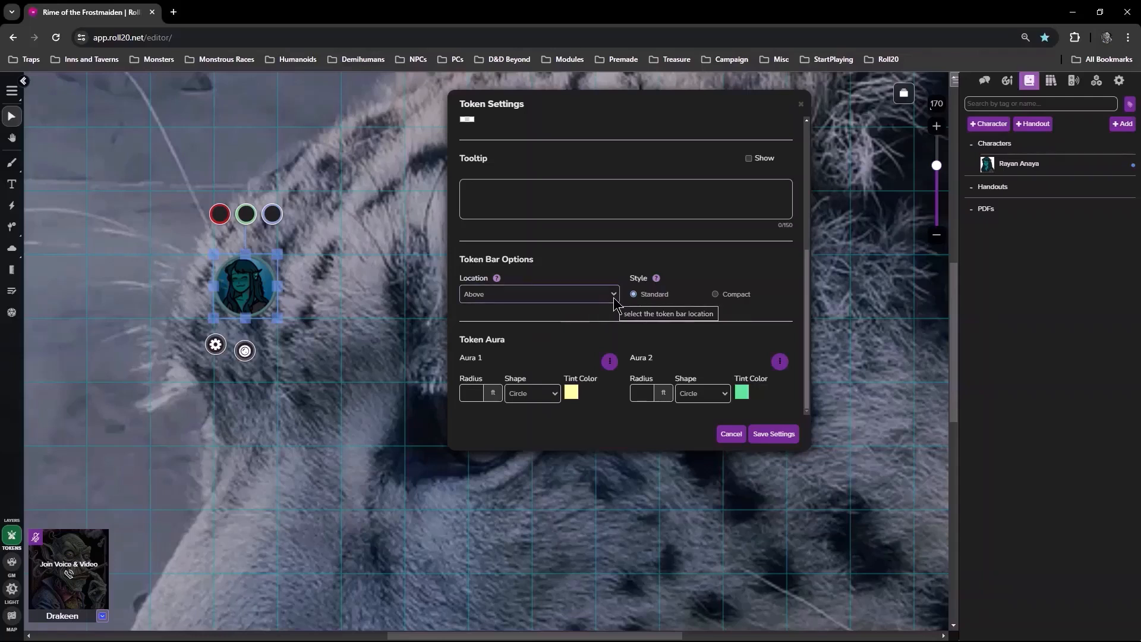
pyautogui.click(716, 295)
pyautogui.scroll(4, 623, 188)
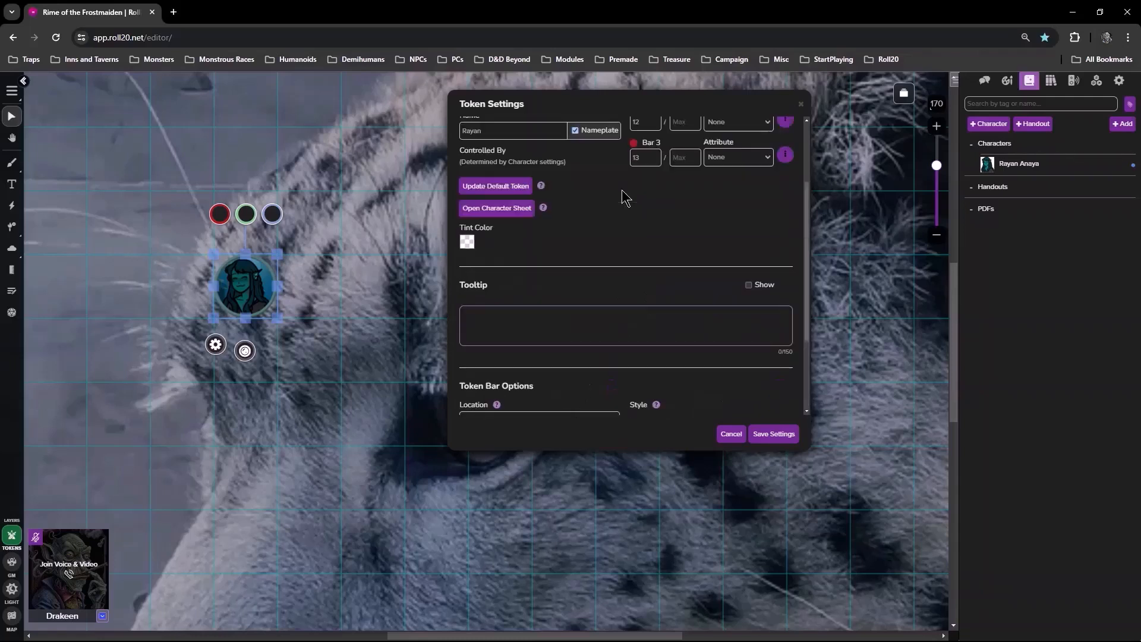
pyautogui.click(521, 134)
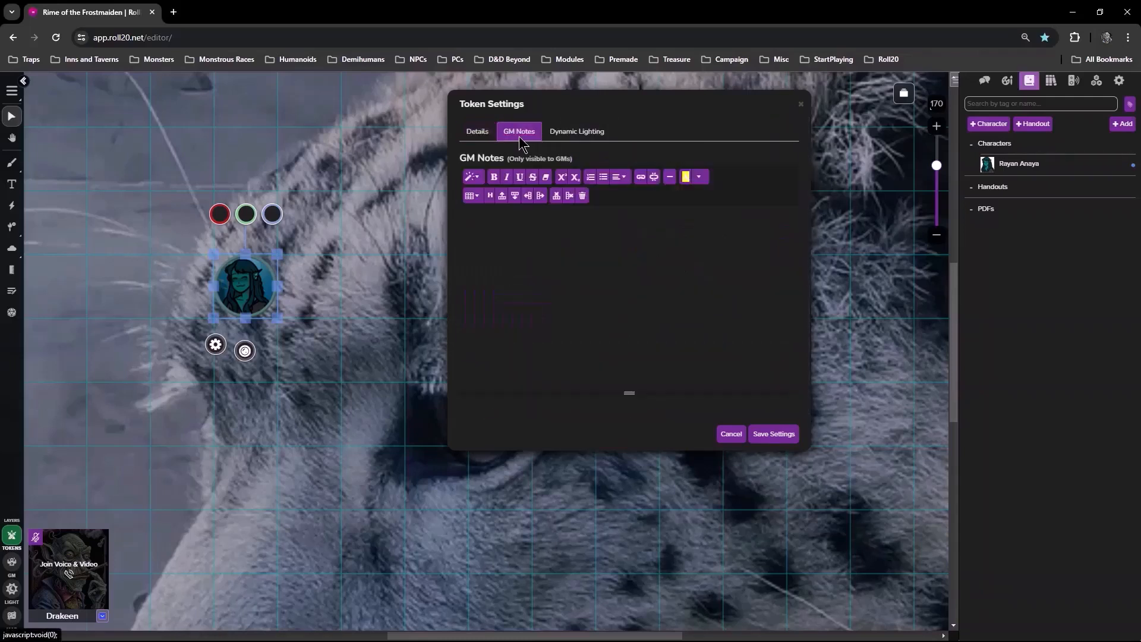
# Turn on the token's Vision and Night Vision in its dynamic lighting settings, with a night vision distance of 60 ft
pyautogui.click(589, 296)
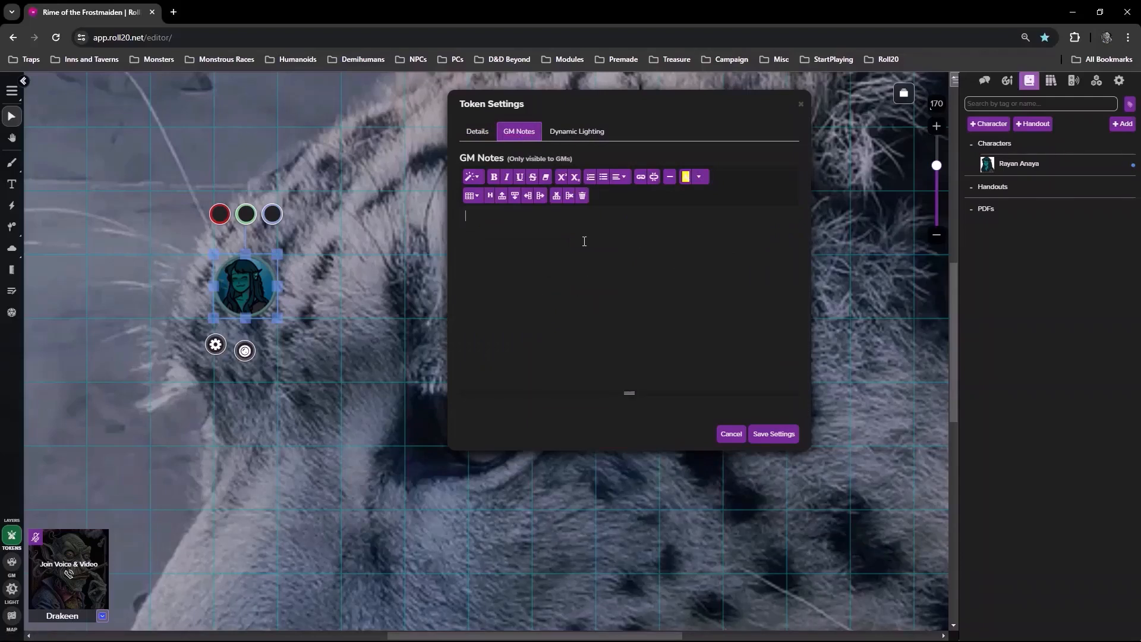
pyautogui.click(594, 140)
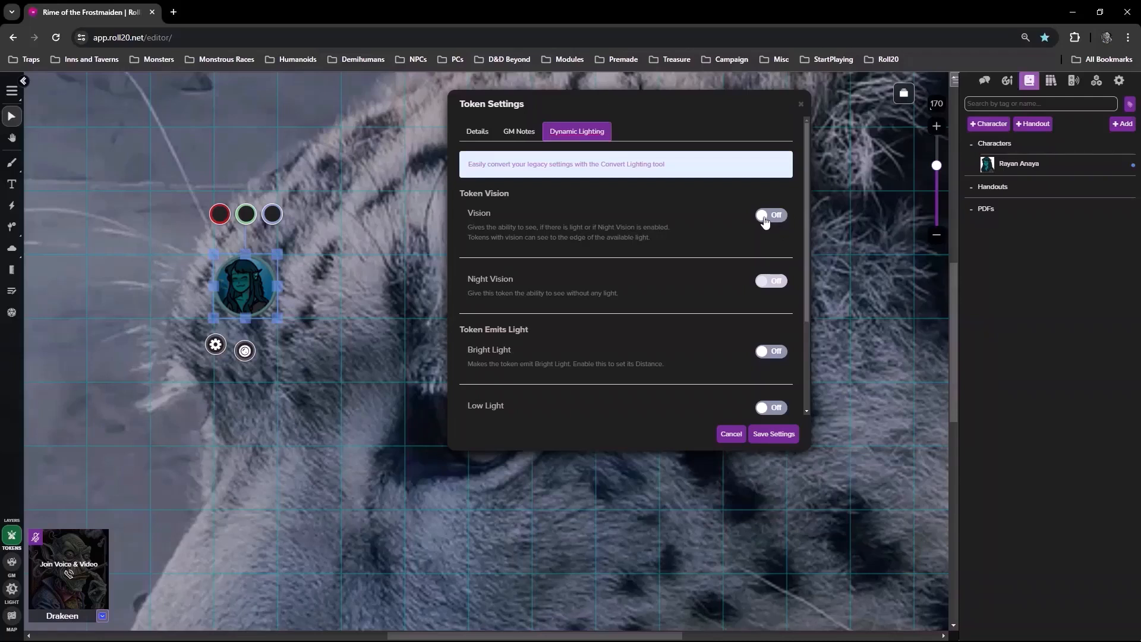
pyautogui.click(765, 219)
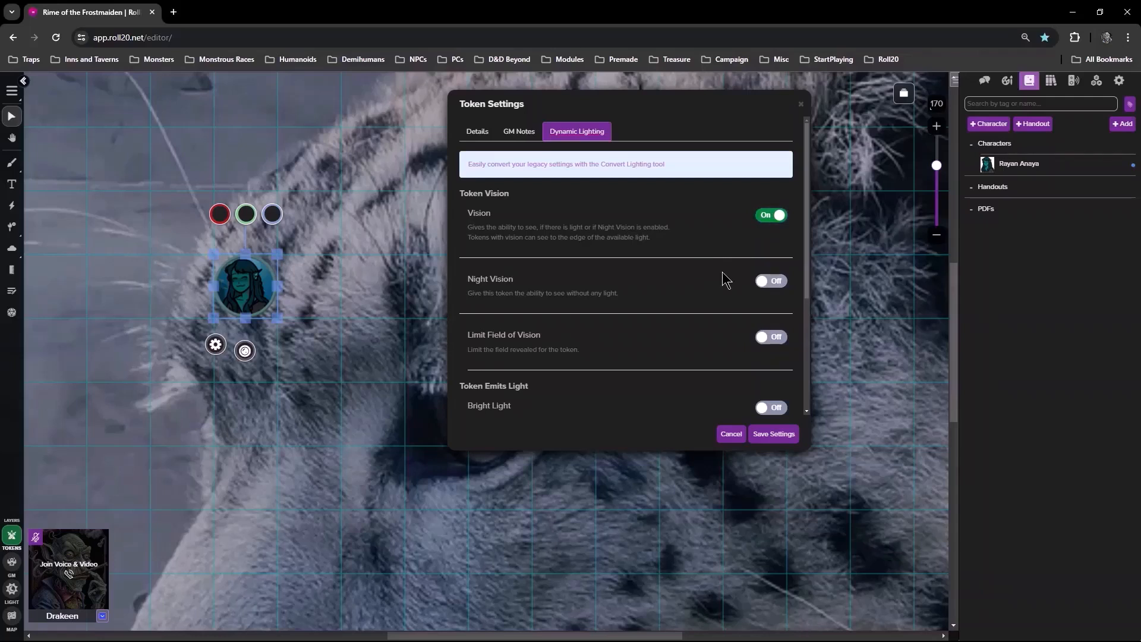
pyautogui.click(775, 283)
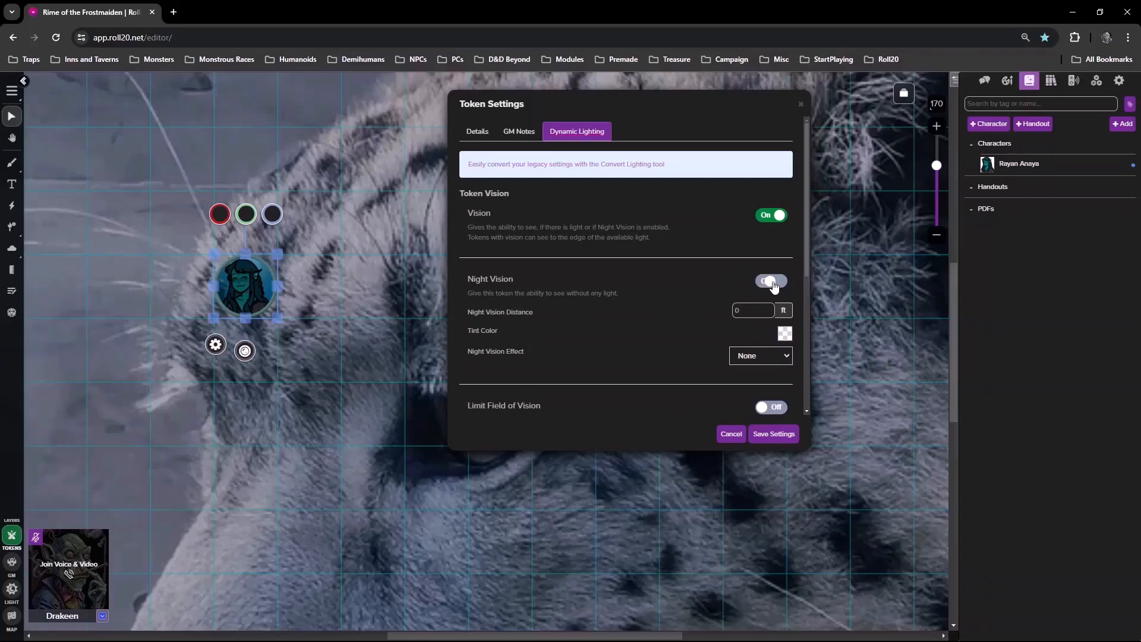
pyautogui.click(735, 312)
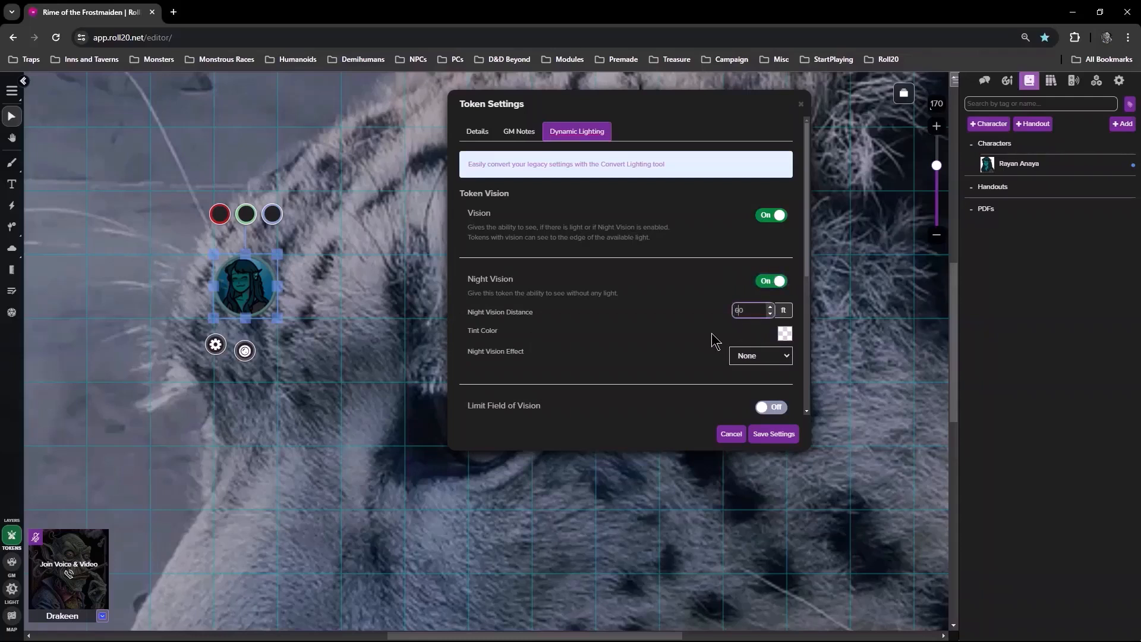
pyautogui.click(718, 333)
# Set the night vision tint color to black, save the token settings and move the token two squares right on the map
pyautogui.click(785, 337)
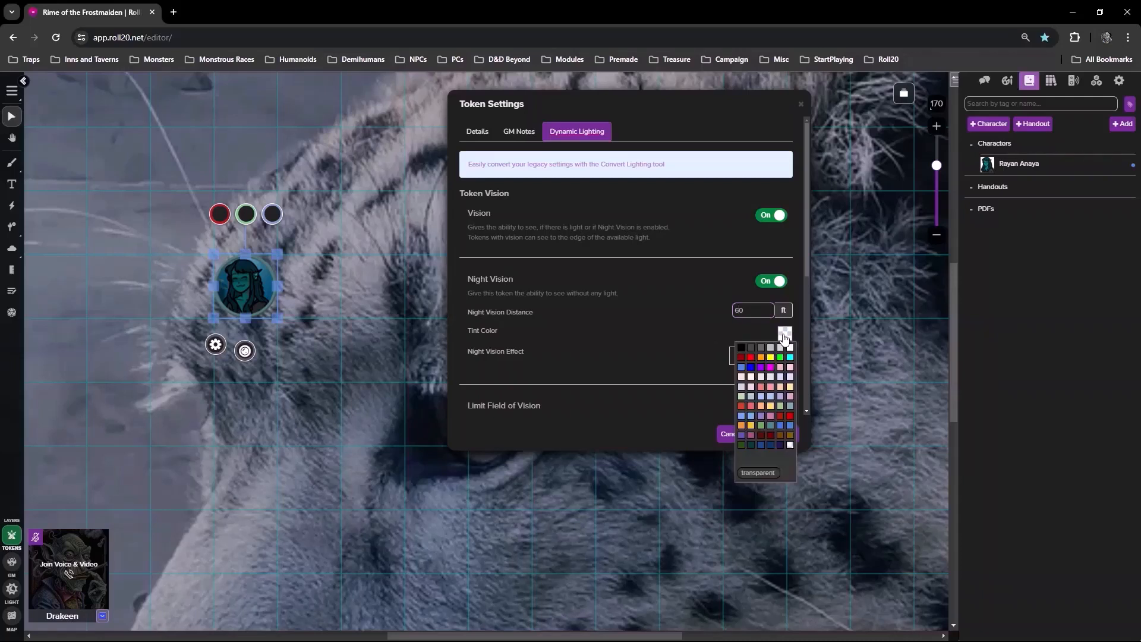
pyautogui.click(741, 347)
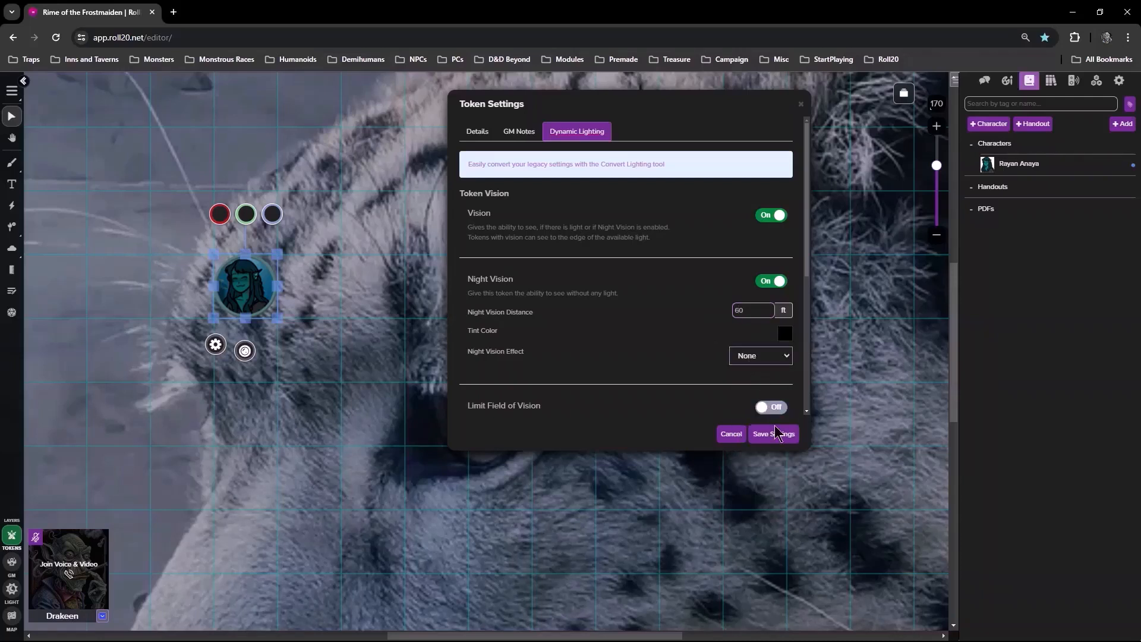
pyautogui.click(774, 435)
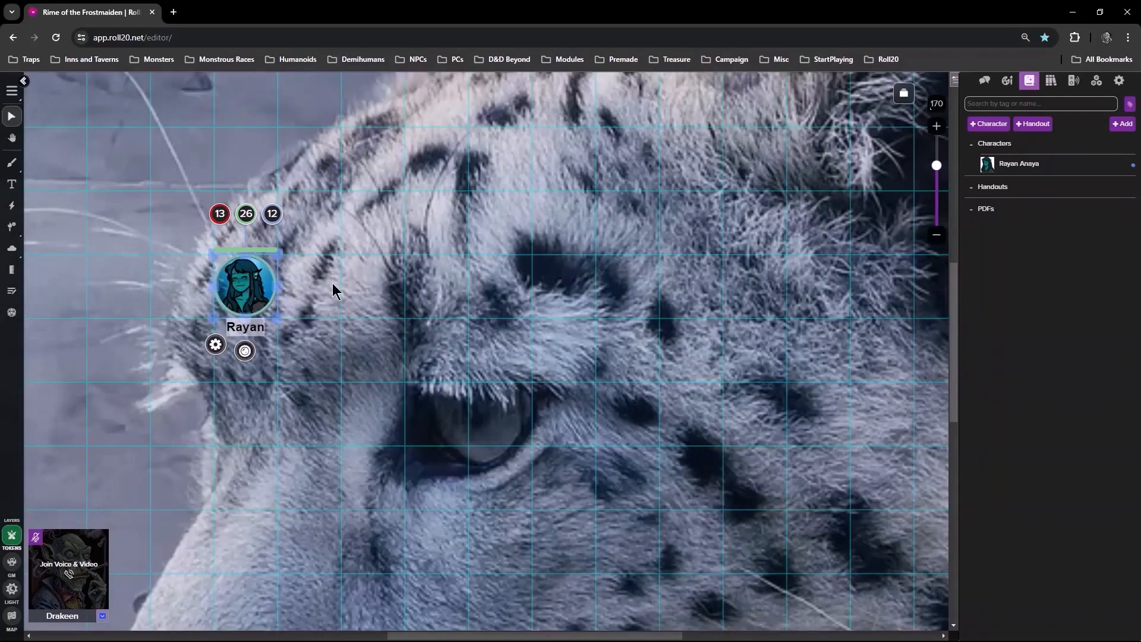
pyautogui.moveTo(269, 282); pyautogui.dragTo(394, 281)
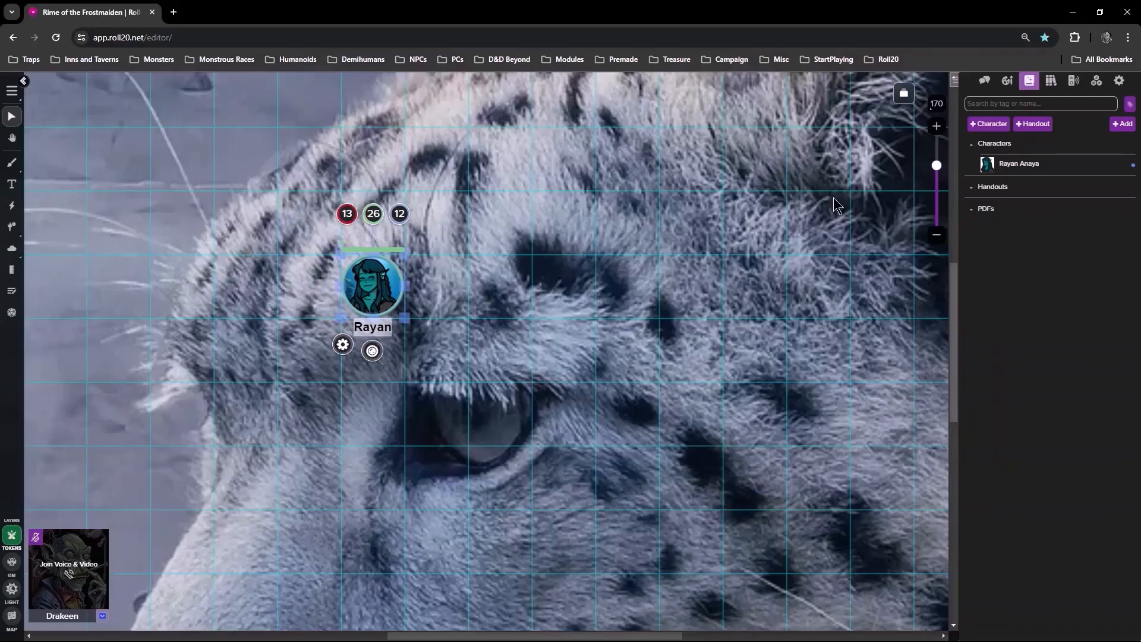
# Reopen the token's dynamic lighting settings and turn off its Night Vision
pyautogui.click(343, 343)
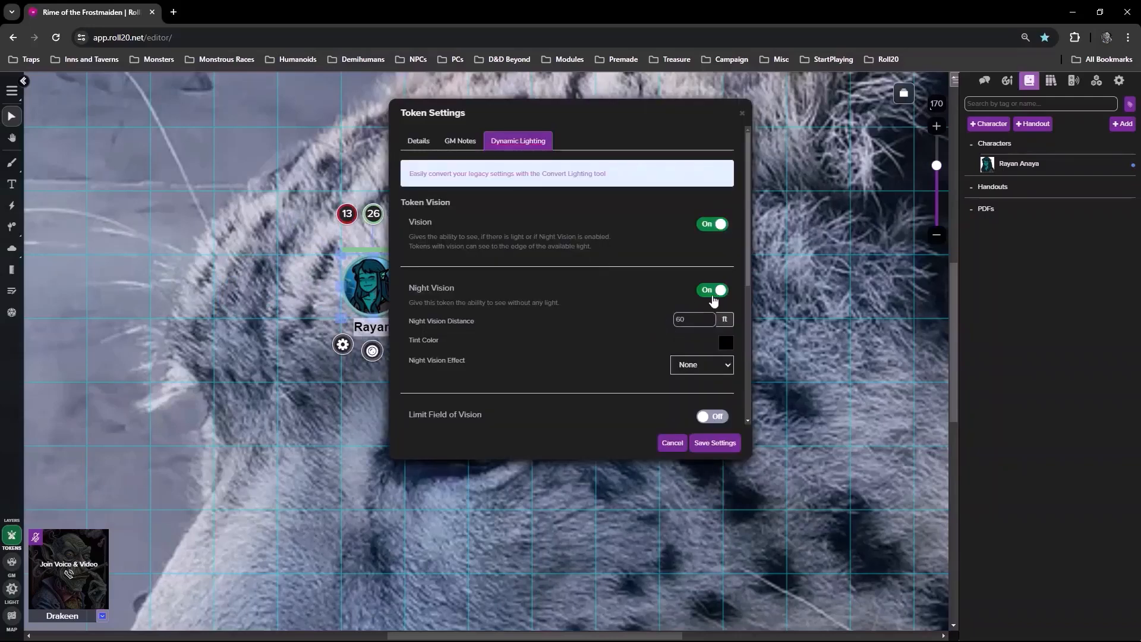
pyautogui.click(713, 291)
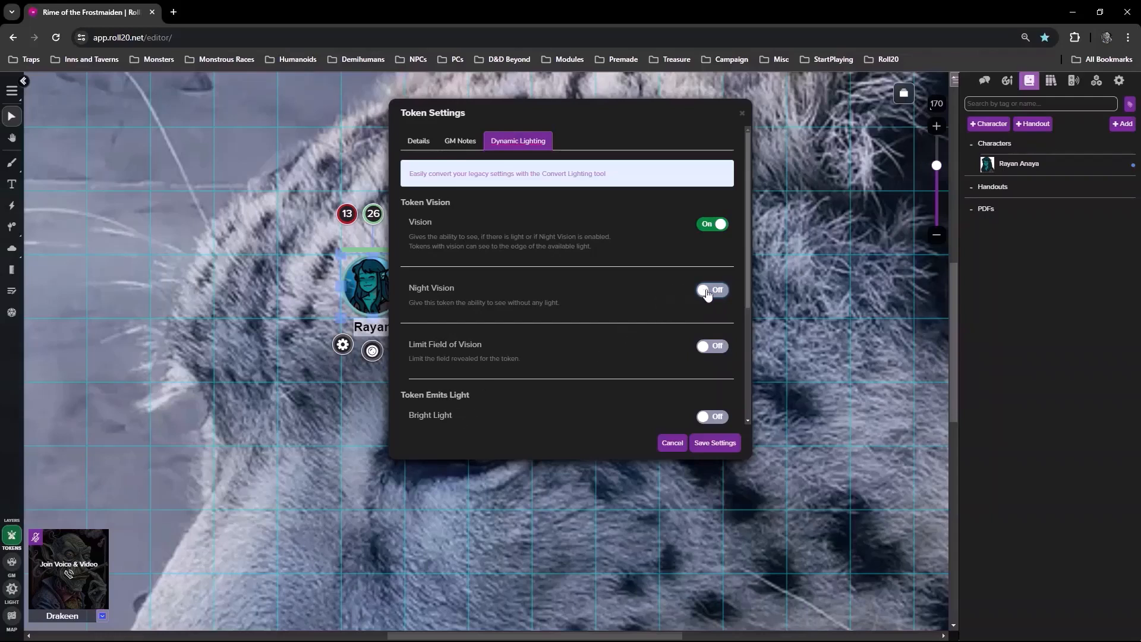
pyautogui.click(706, 292)
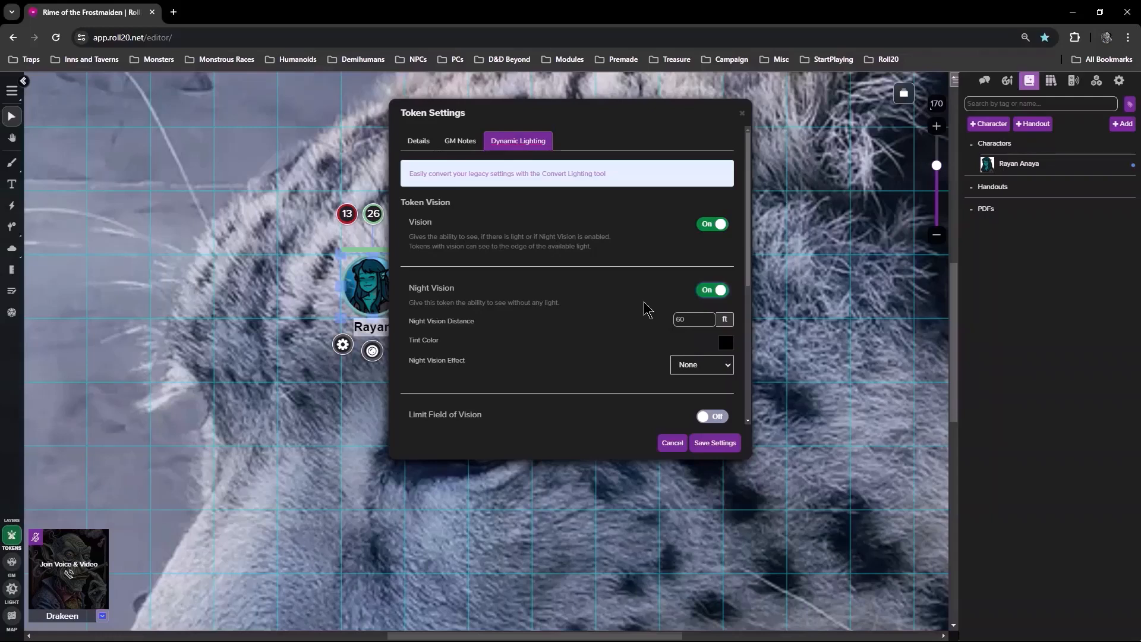
pyautogui.scroll(-4, 644, 308)
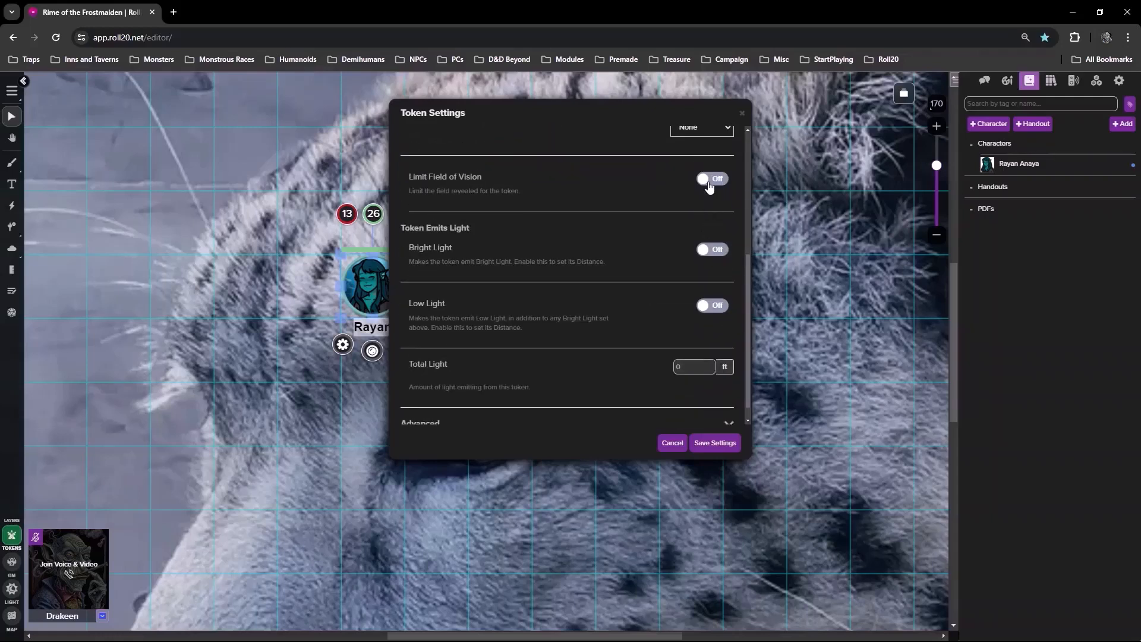
pyautogui.scroll(3, 686, 220)
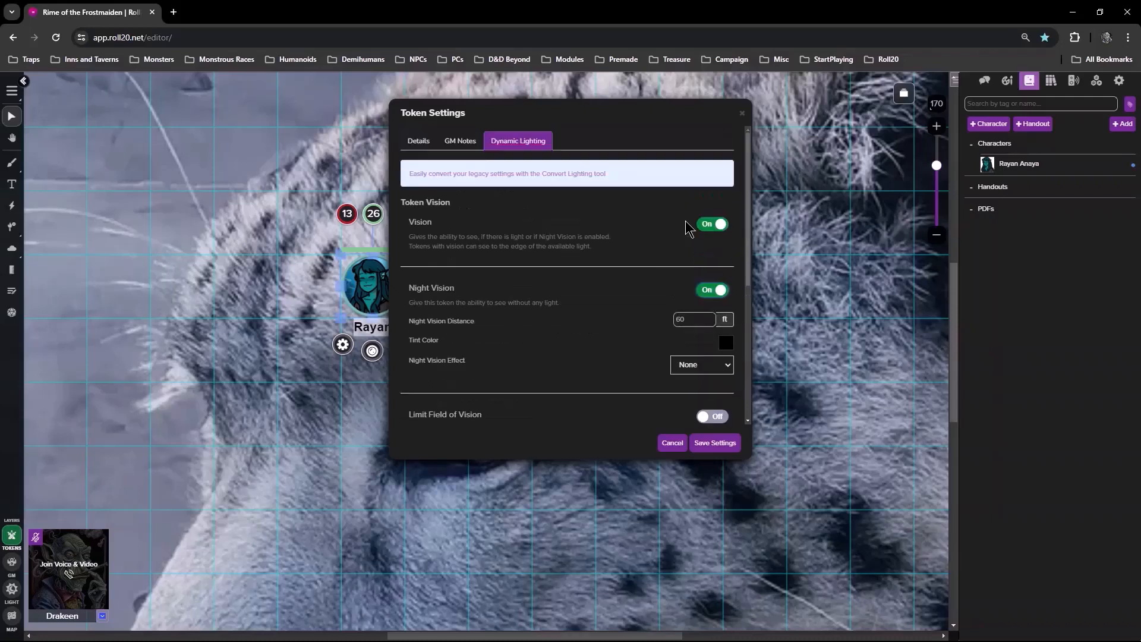
pyautogui.click(711, 291)
# Make the token emit bright light with a distance of 20 ft and low light with a distance of 20 ft
pyautogui.scroll(-3, 712, 291)
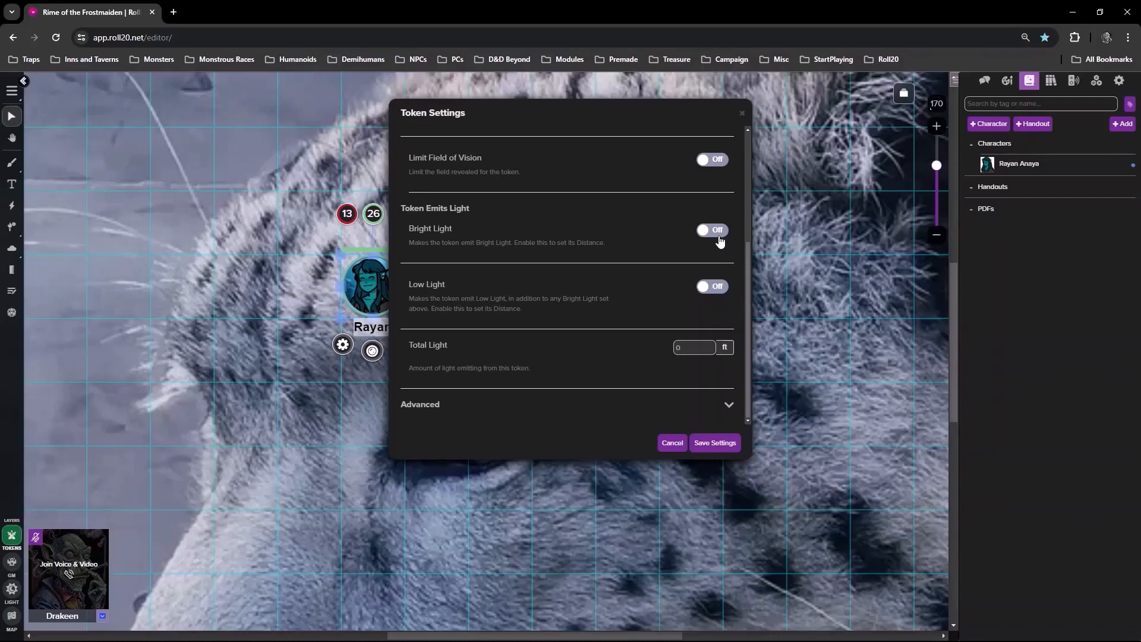
pyautogui.click(718, 238)
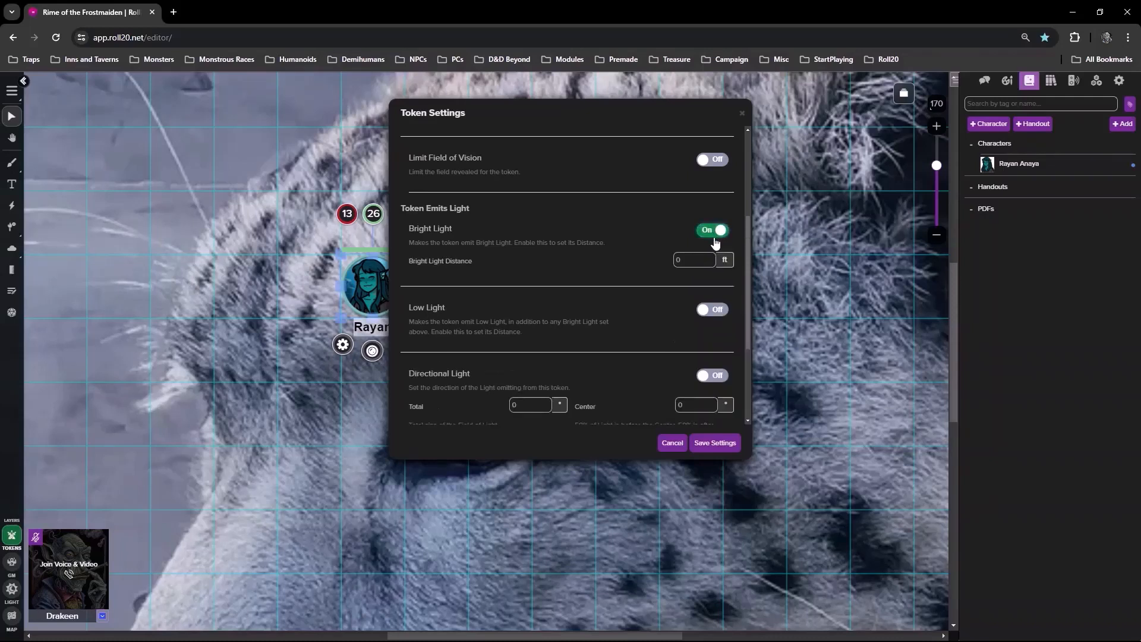
pyautogui.click(713, 310)
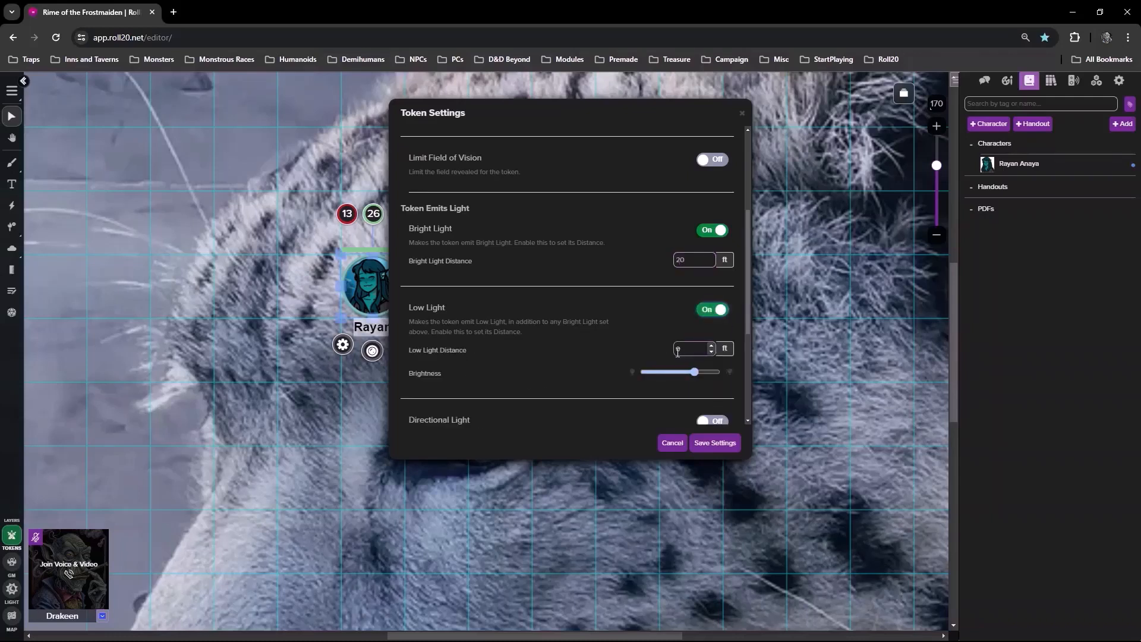
pyautogui.click(677, 350)
pyautogui.click(593, 296)
pyautogui.scroll(-2, 594, 297)
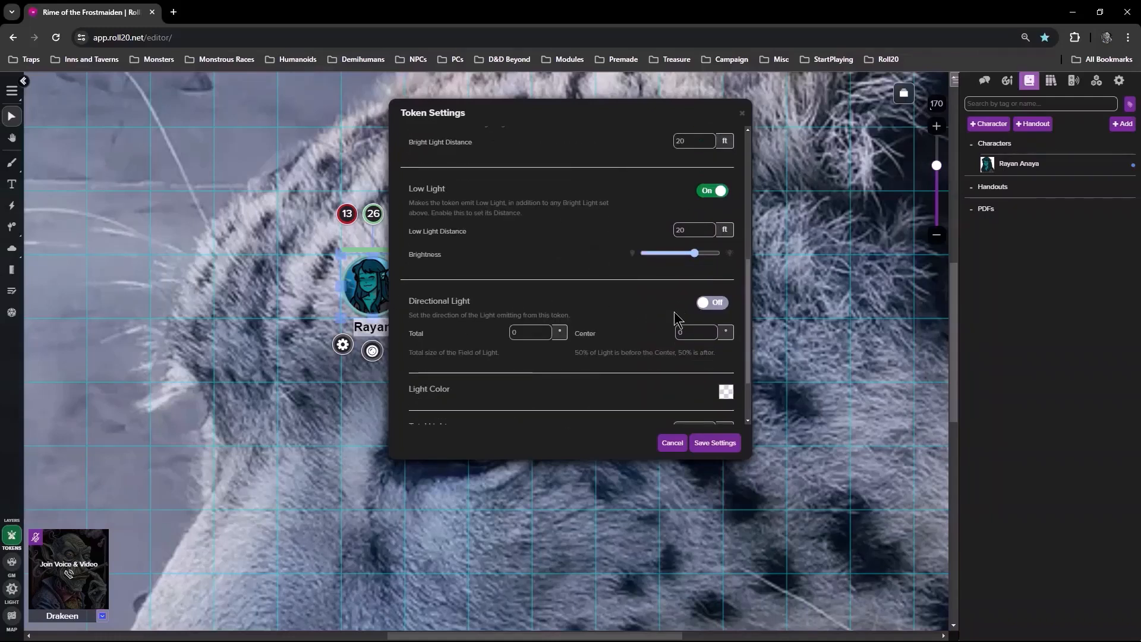
# Review the token's remaining light options and its details, save the token settings and deselect the token
pyautogui.scroll(-1, 675, 315)
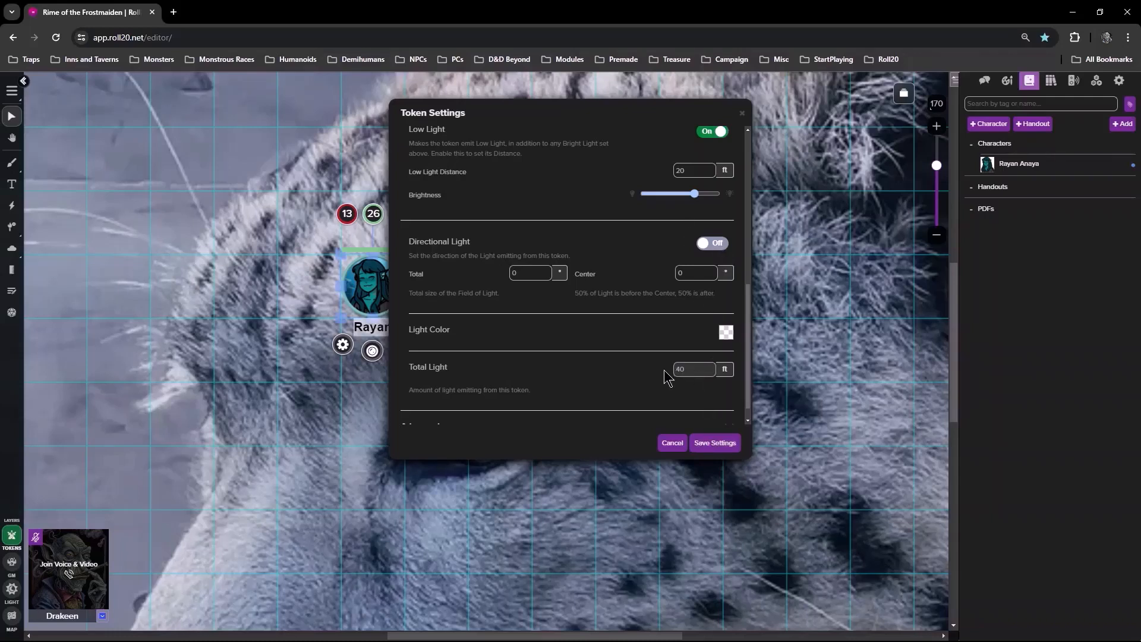
pyautogui.scroll(-1, 667, 374)
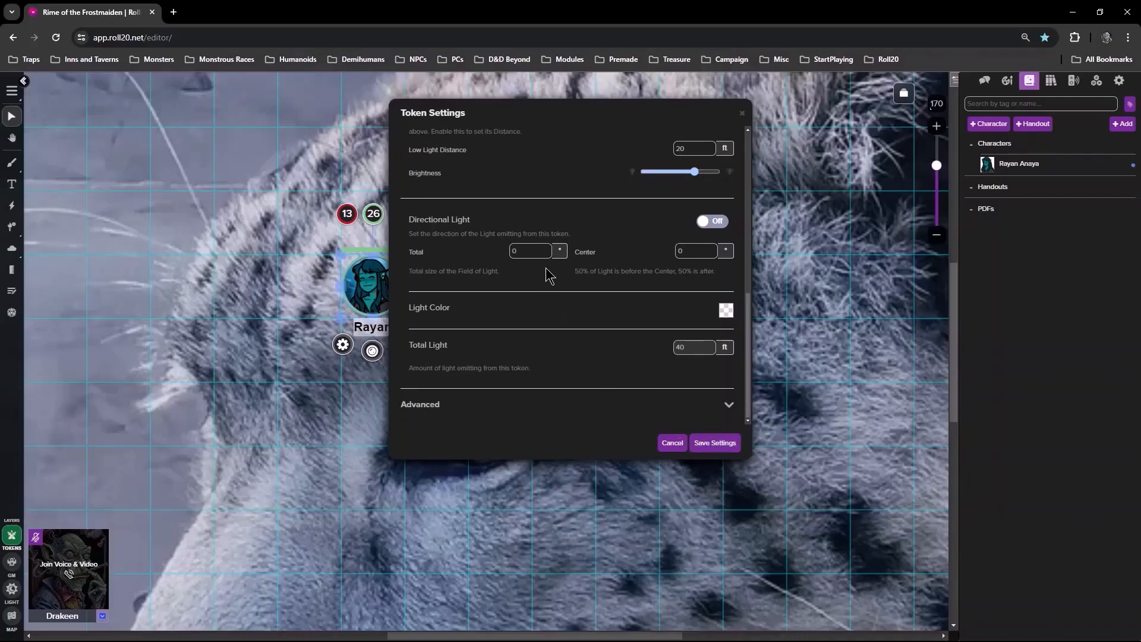
pyautogui.scroll(8, 547, 261)
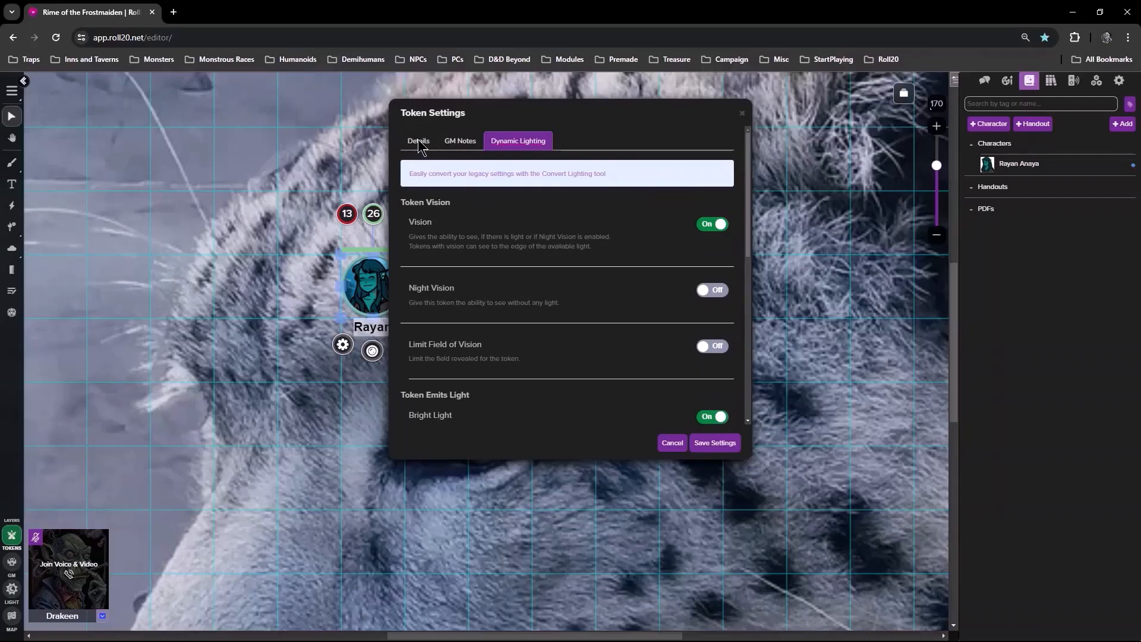
pyautogui.click(419, 142)
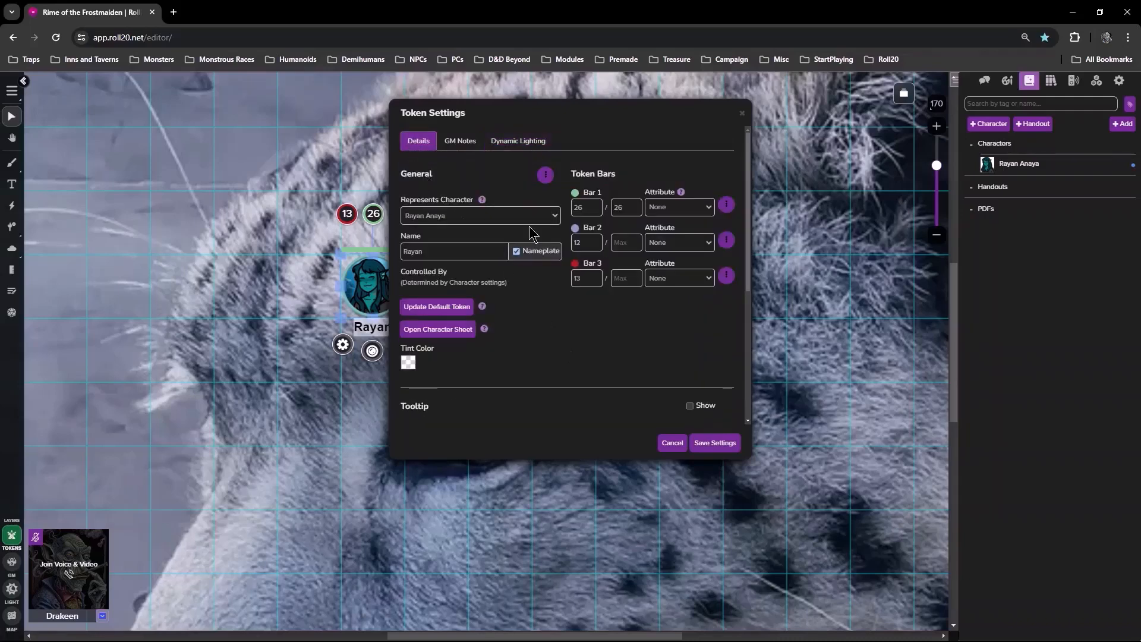
pyautogui.click(699, 442)
pyautogui.click(692, 433)
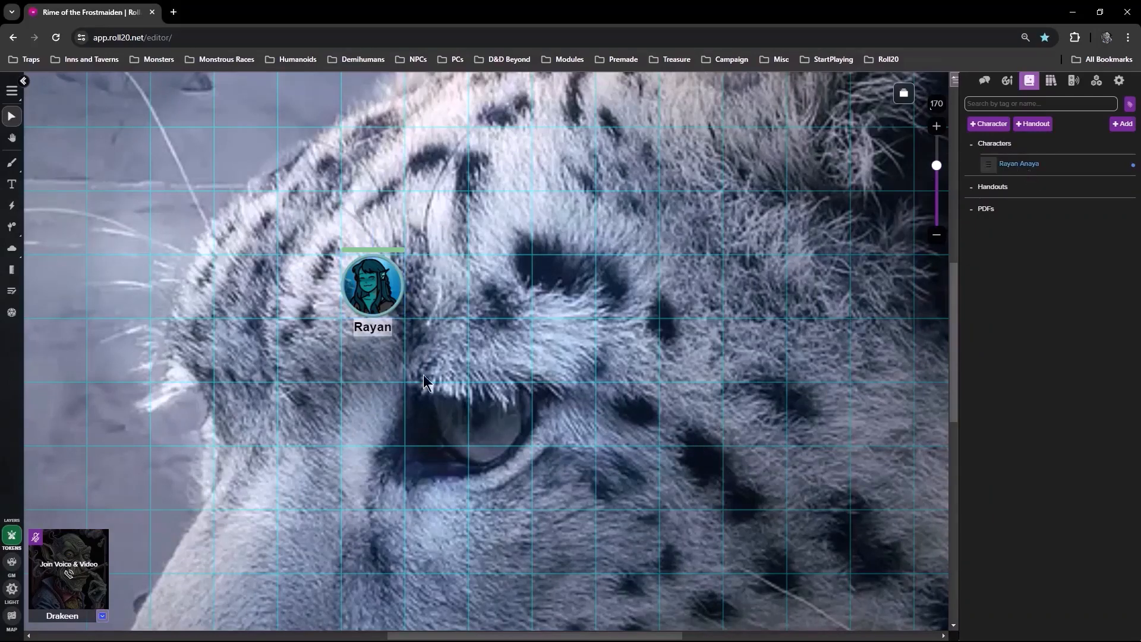
# Show the game's token status bar color settings, and place a short red Arial 16 sample text on the map beside the token
pyautogui.click(374, 300)
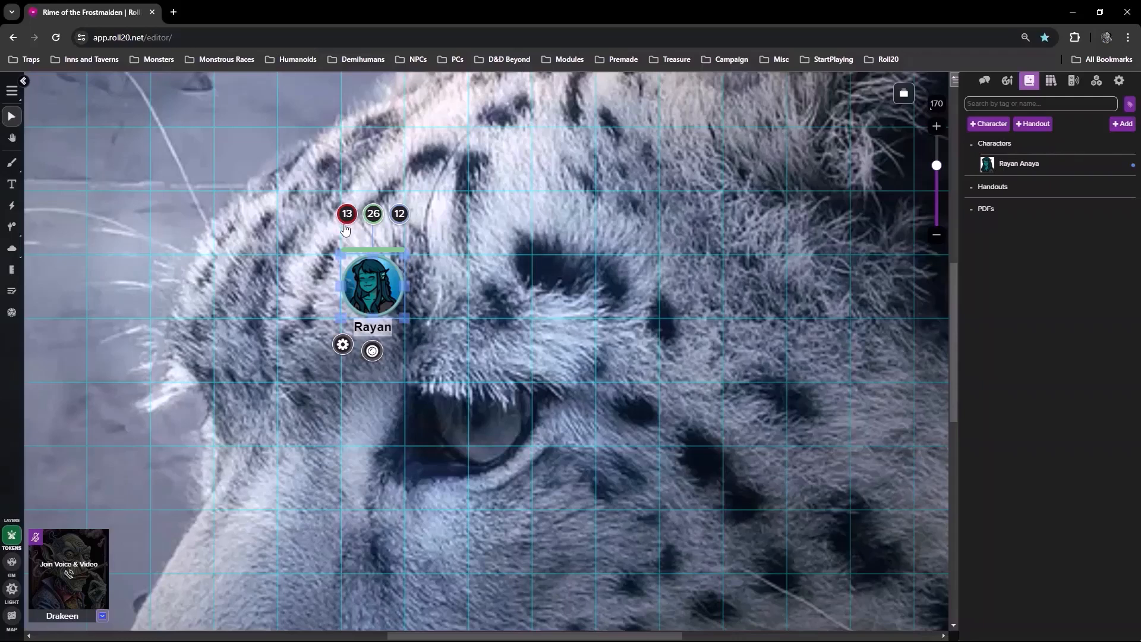
pyautogui.click(1121, 83)
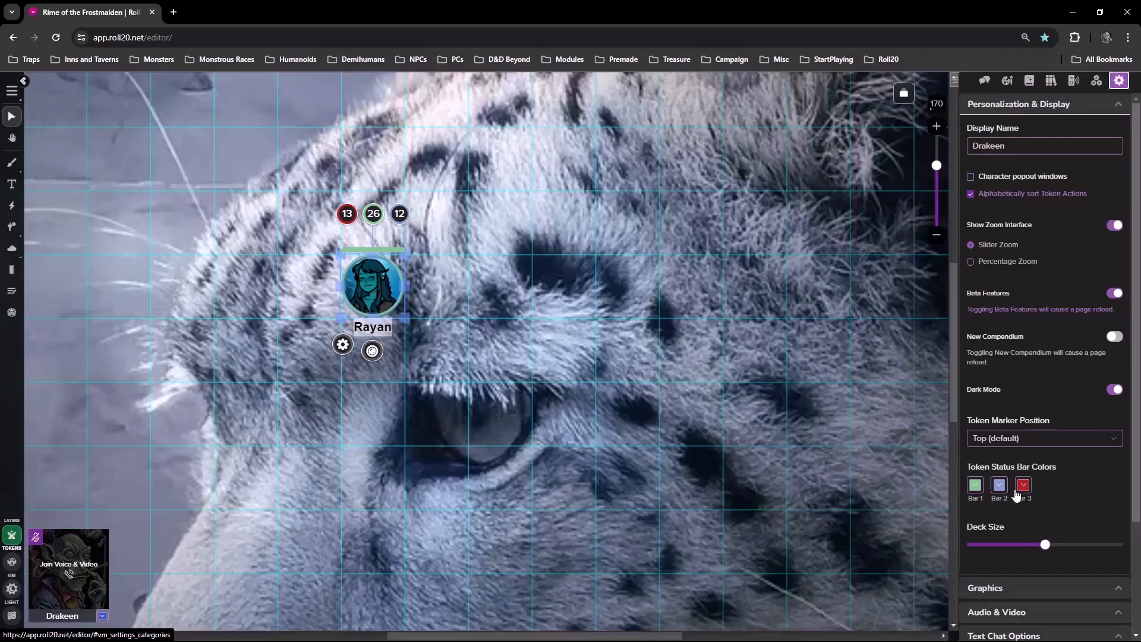
pyautogui.click(11, 184)
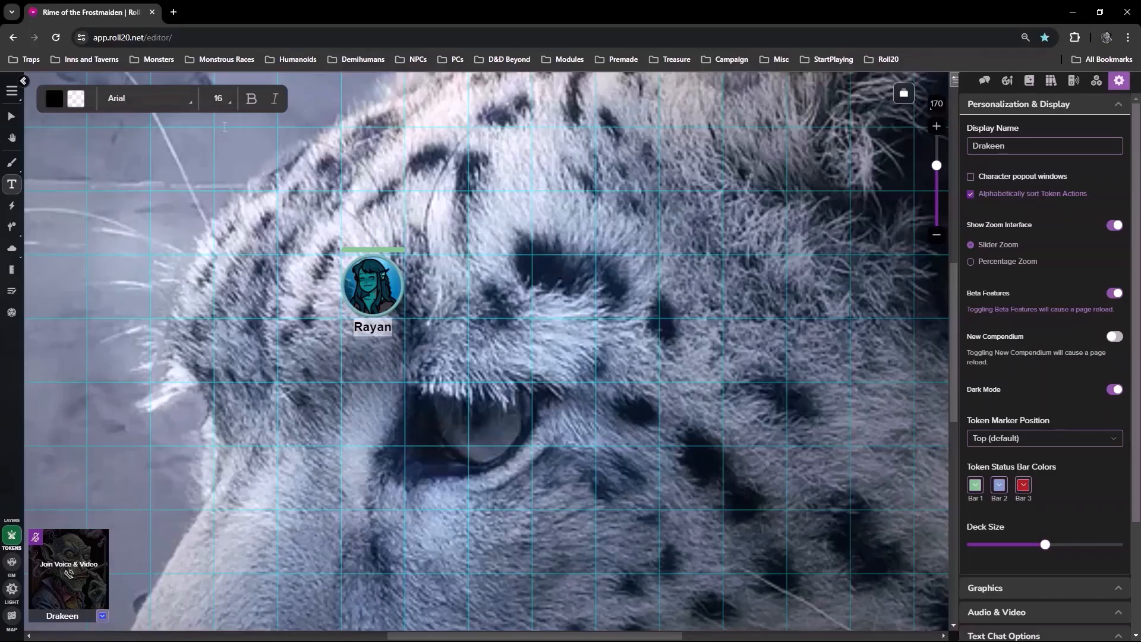
pyautogui.click(55, 99)
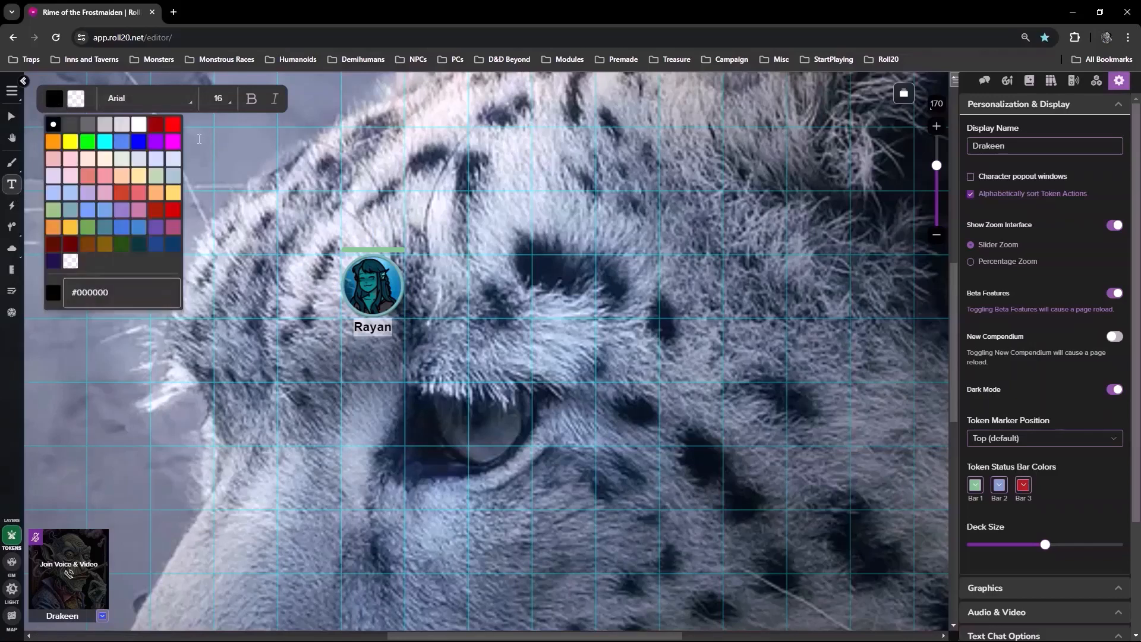
pyautogui.click(174, 125)
pyautogui.click(576, 306)
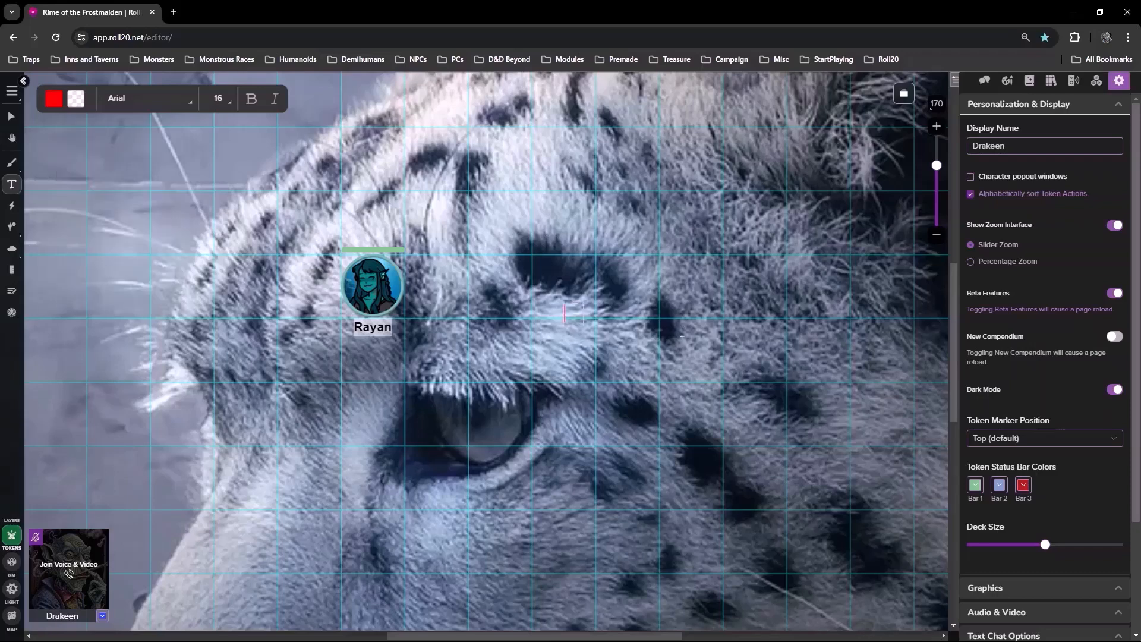
pyautogui.write('grfgfd')
# Copy the Bar 3 color value and paste it as the text "rgba(179, 29, 29, 1)" on the map near the red sample text
pyautogui.click(1023, 486)
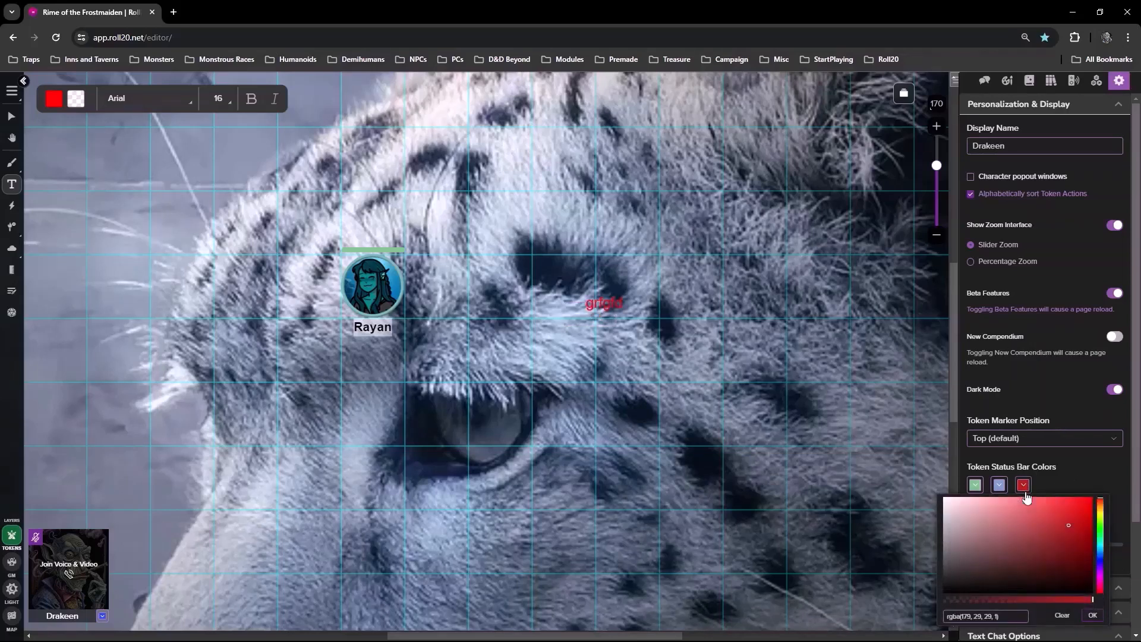
pyautogui.scroll(-2, 1026, 498)
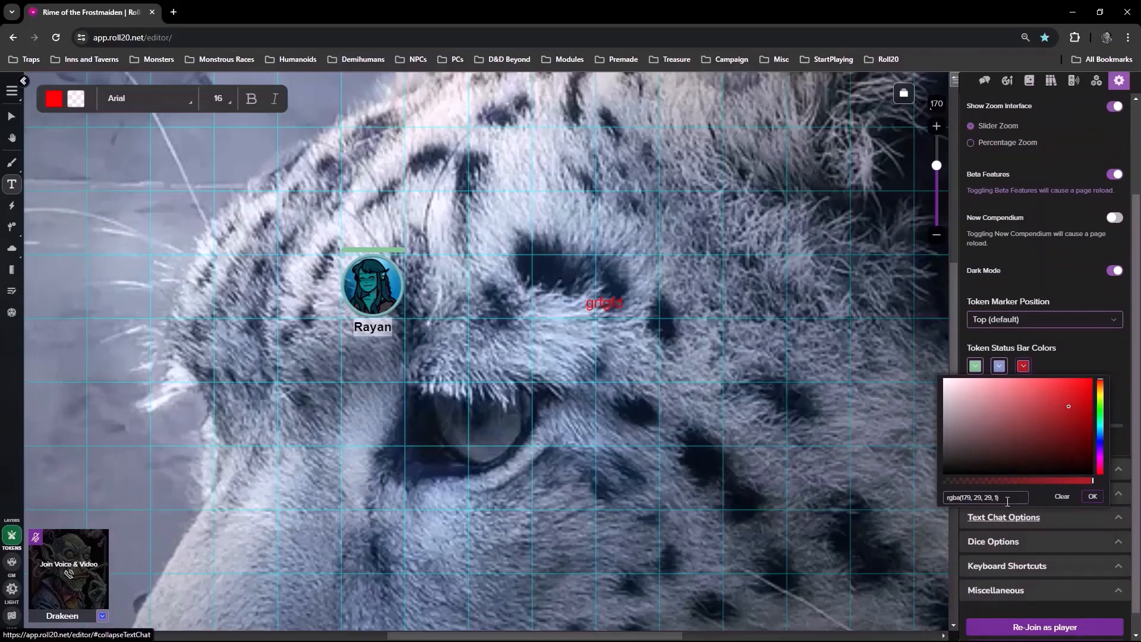
pyautogui.tripleClick(990, 500)
pyautogui.hotkey('ctrl', 'c')
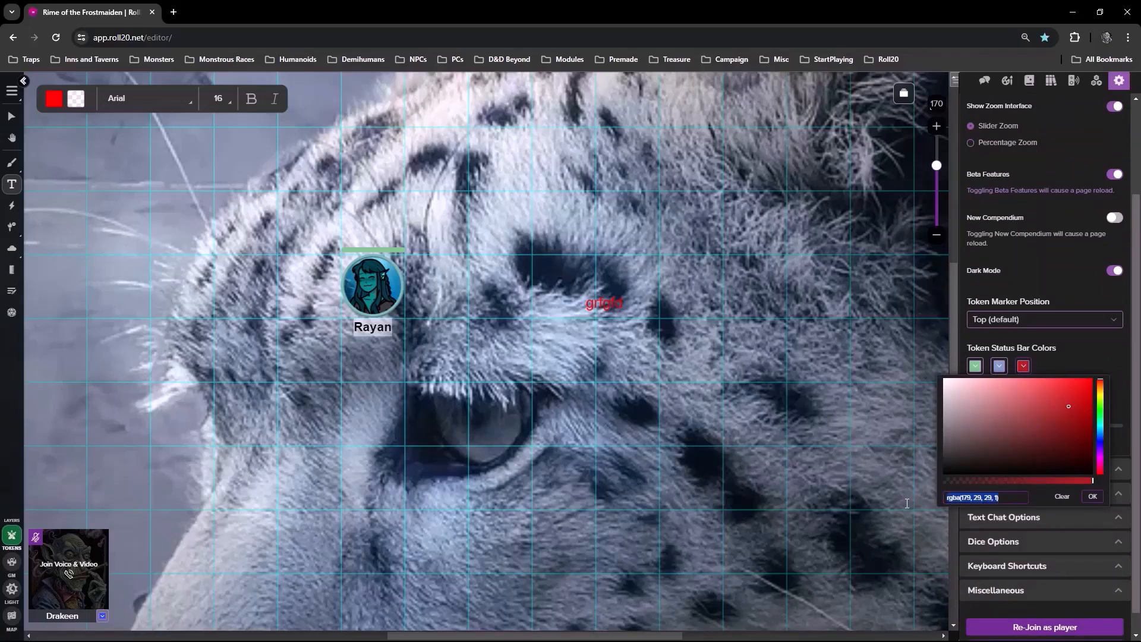
pyautogui.click(609, 305)
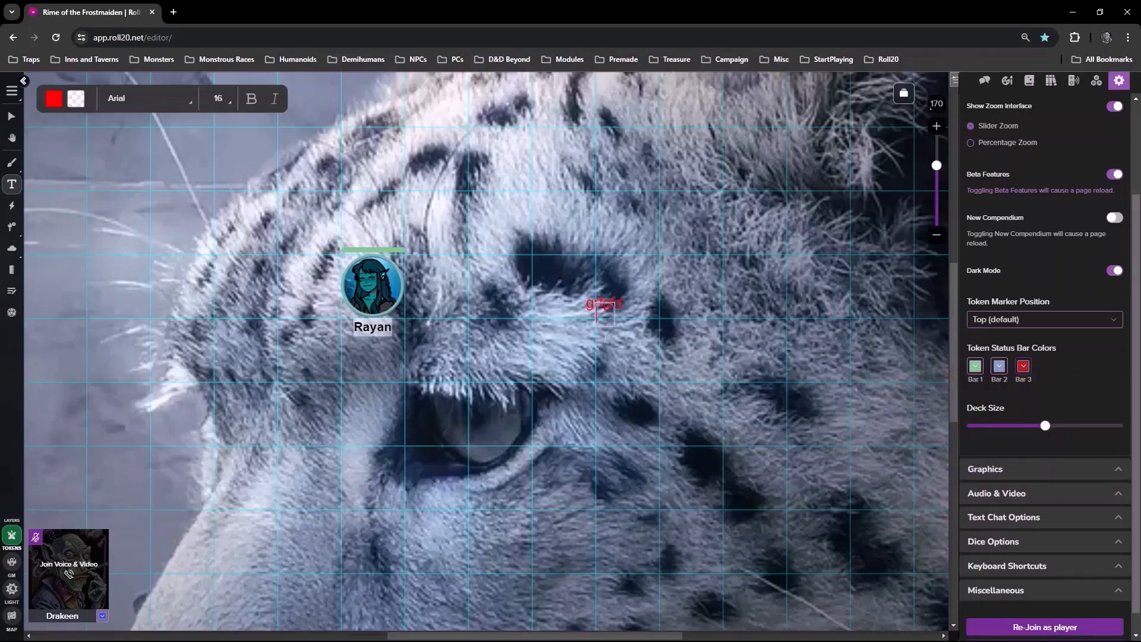
pyautogui.hotkey('ctrl', 'v')
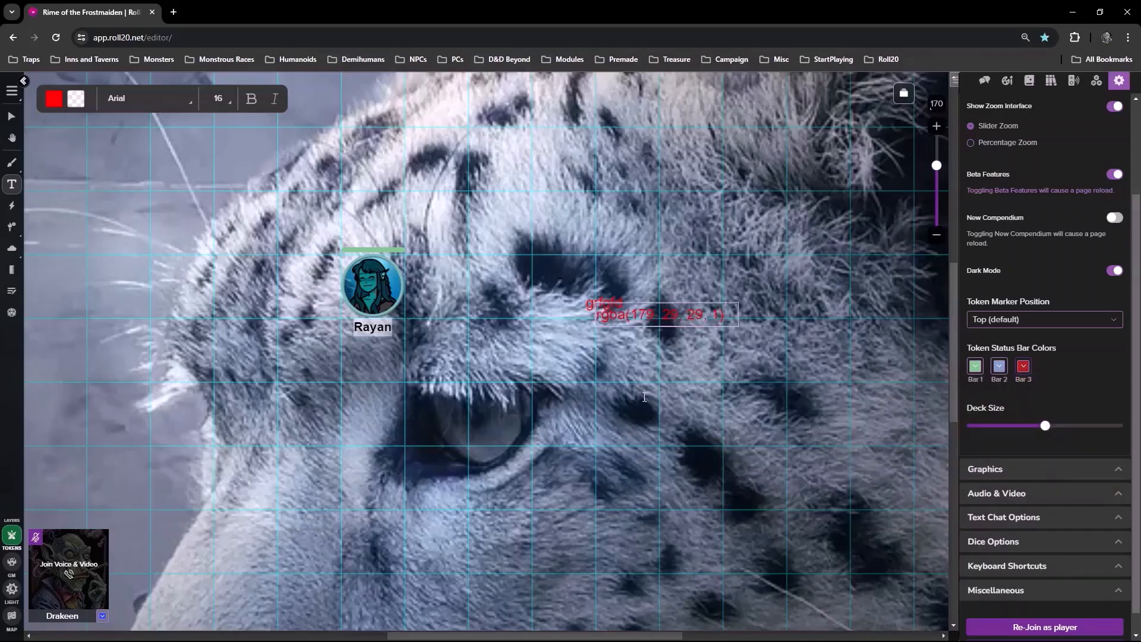
pyautogui.click(736, 226)
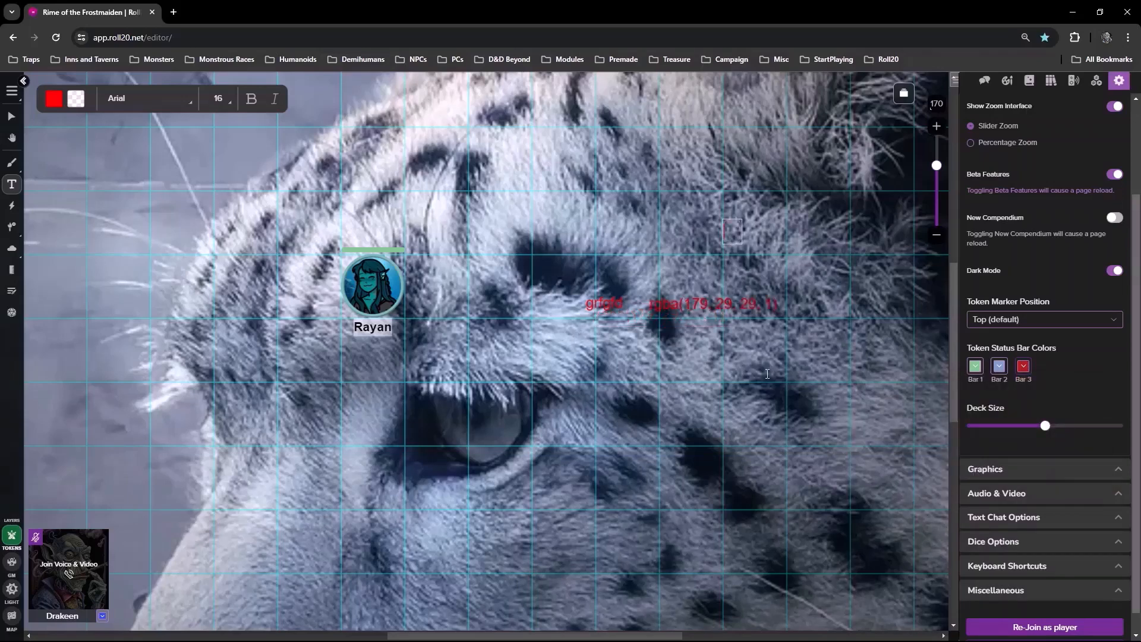
# Delete the red sample text beside the token, keeping the color value text on the map
pyautogui.click(11, 116)
pyautogui.click(598, 306)
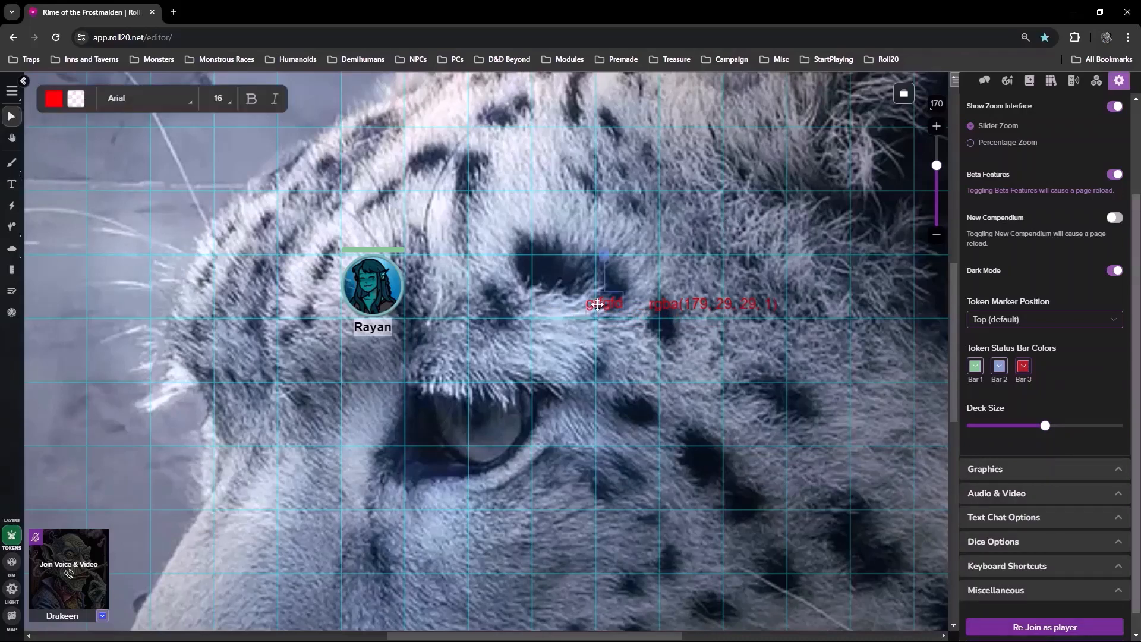
pyautogui.press('Delete')
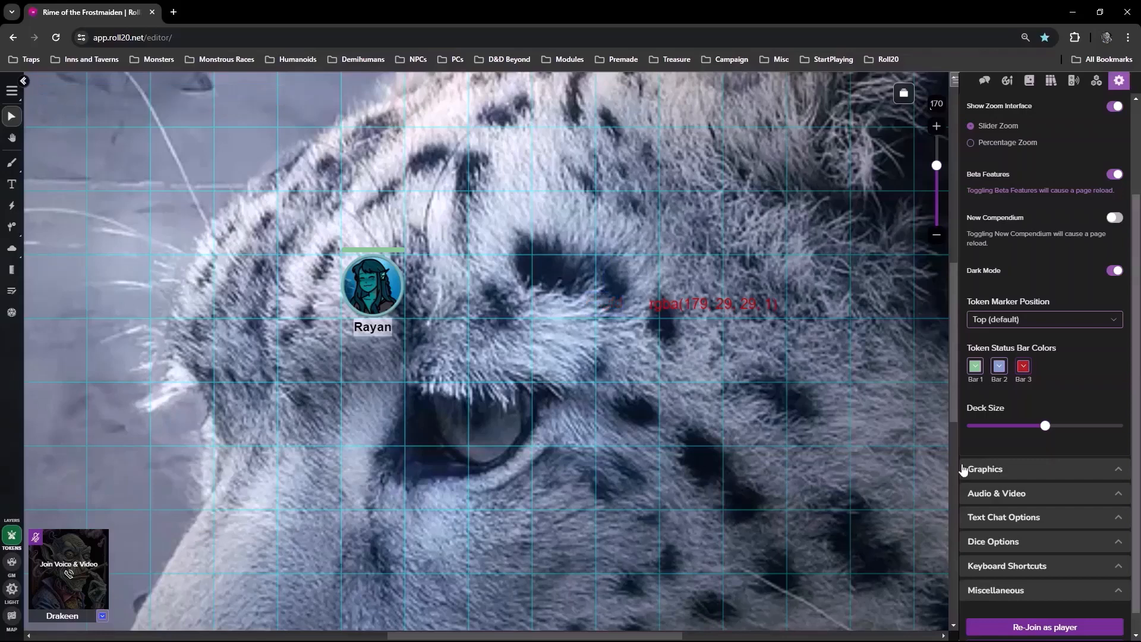
# Copy the Bar 1 color value and paste it as the text "rgba(124, 196, 138, 1)" on the map above the other color note
pyautogui.click(763, 297)
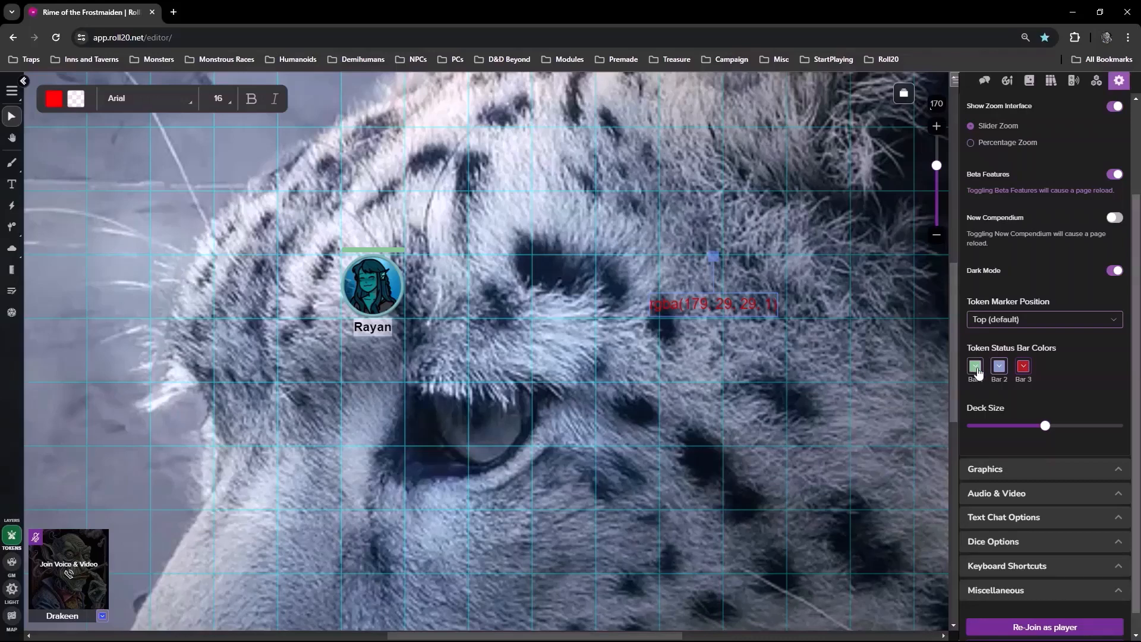
pyautogui.click(975, 366)
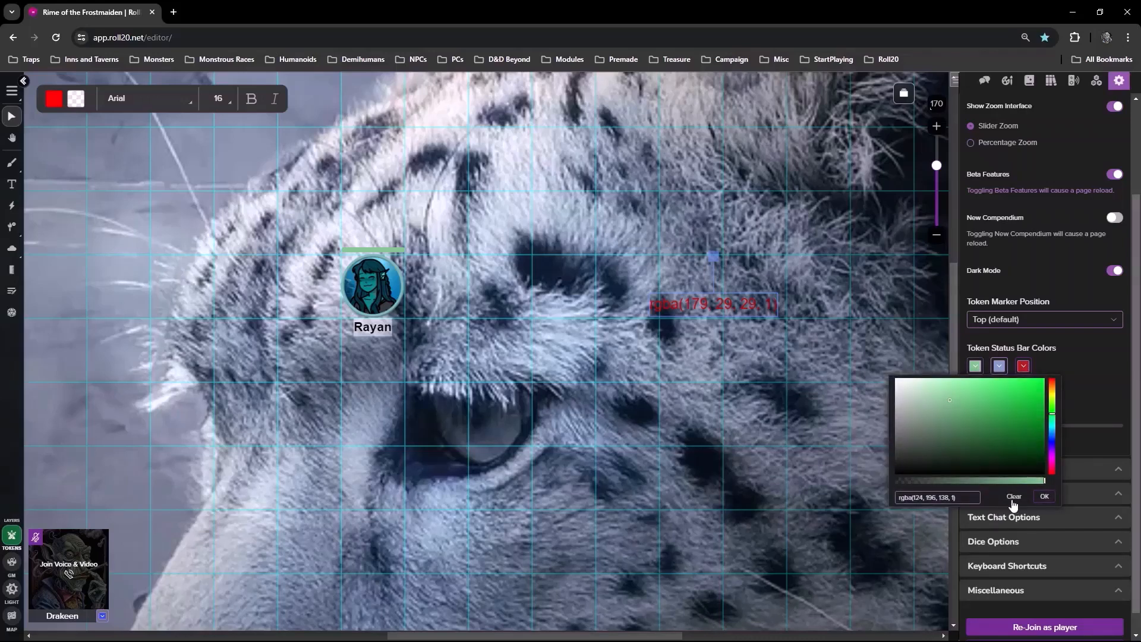
pyautogui.moveTo(947, 497); pyautogui.dragTo(902, 494)
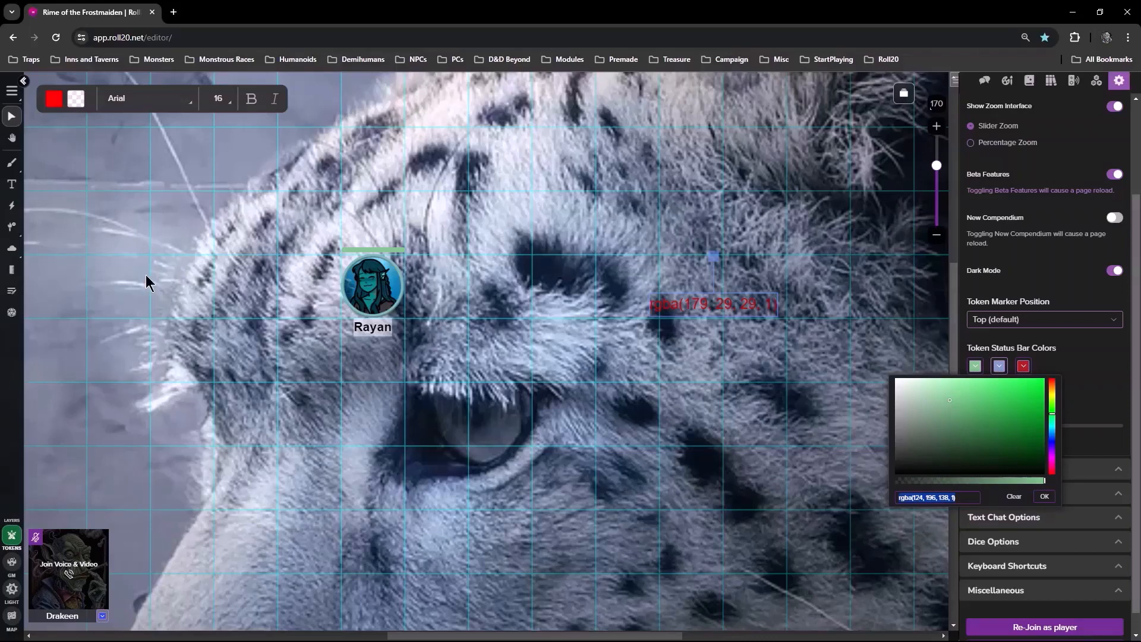
pyautogui.click(12, 185)
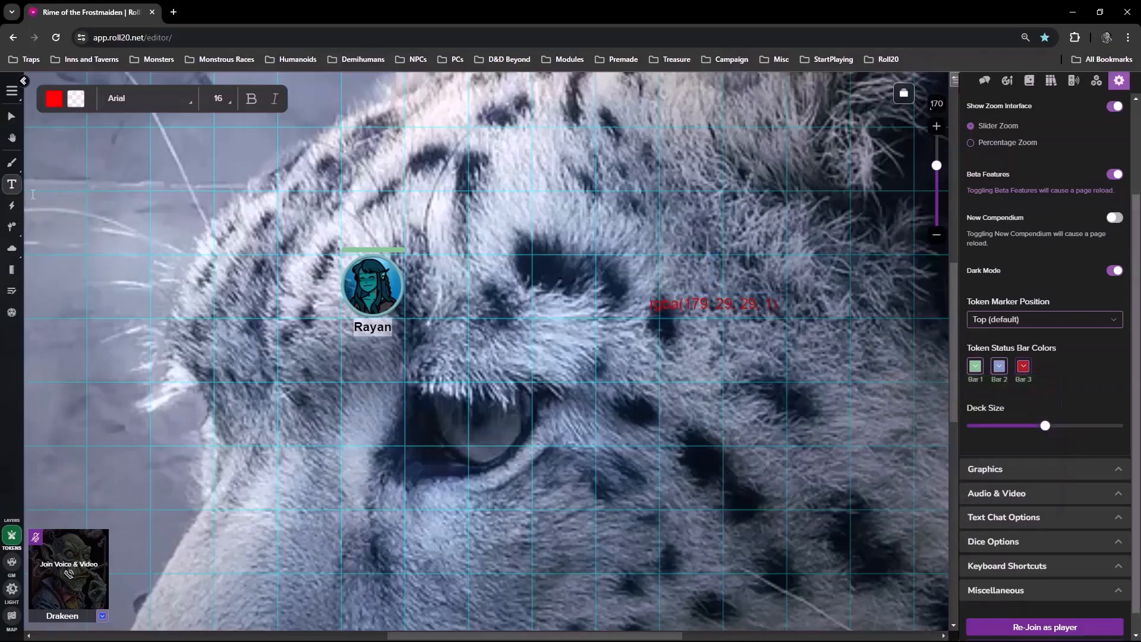
pyautogui.click(570, 265)
pyautogui.write('rgba(124, 196, 138, 1)')
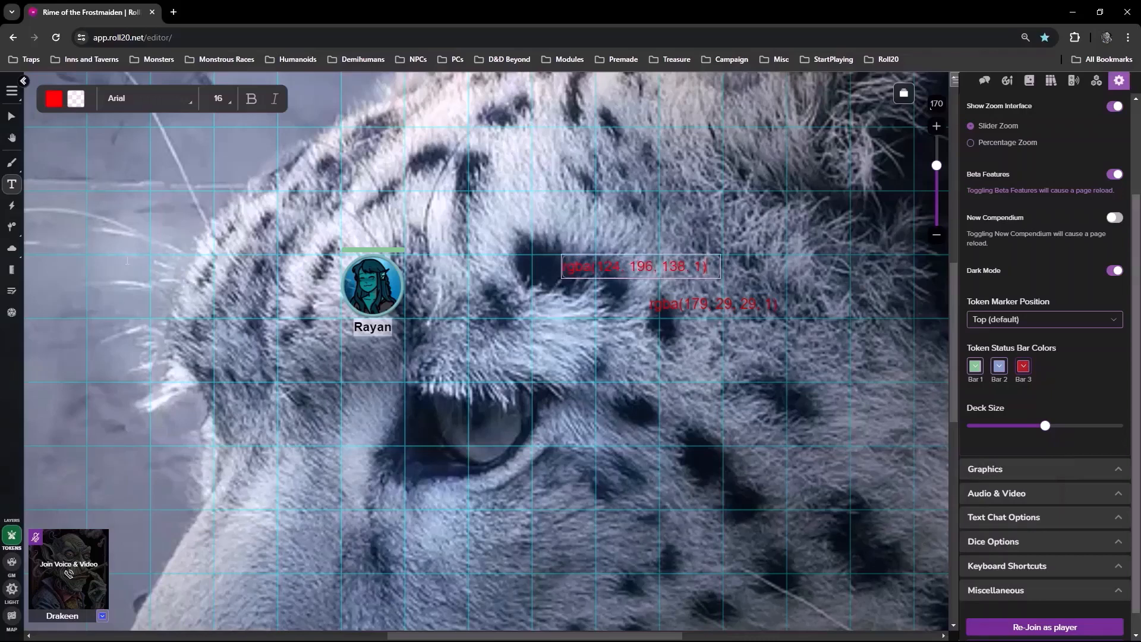
pyautogui.click(638, 395)
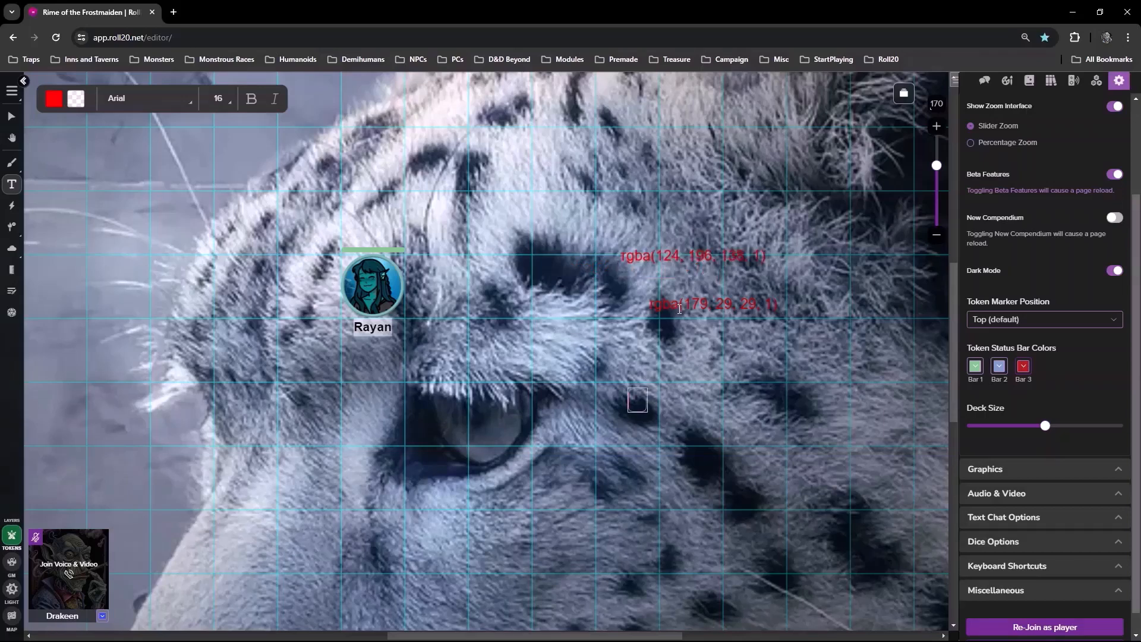
pyautogui.click(680, 309)
pyautogui.click(681, 293)
# Move the "rgba(179, 29, 29, 1)" note slightly lower, copy its value and apply it as the Bar 1 color
pyautogui.click(11, 117)
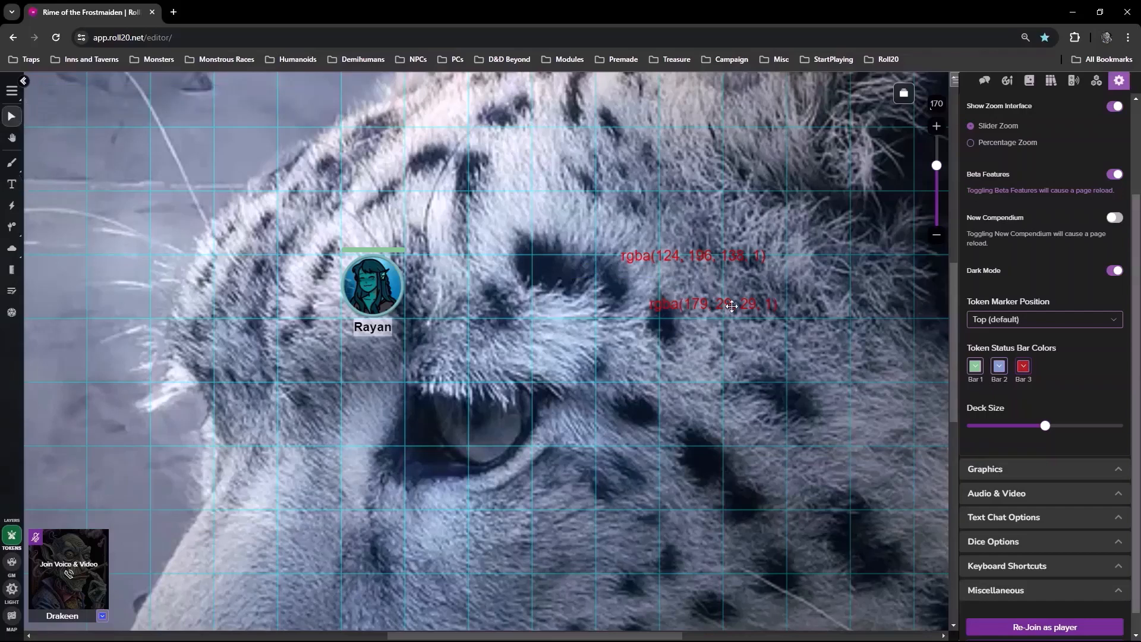
pyautogui.doubleClick(735, 306)
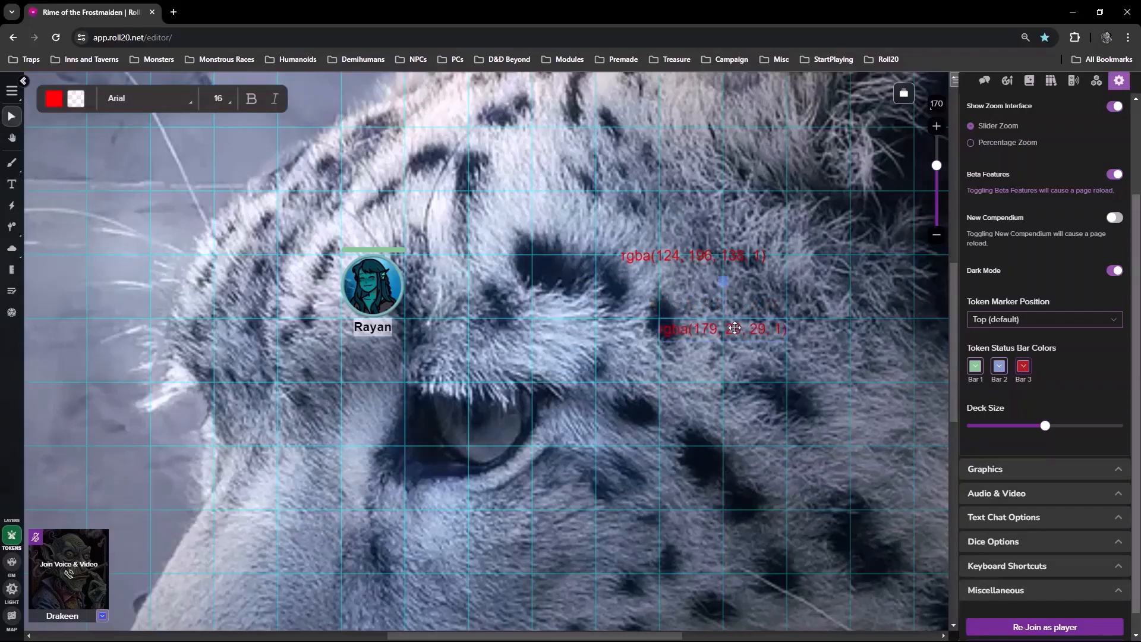
pyautogui.doubleClick(735, 328)
pyautogui.hotkey('ctrl', 'c')
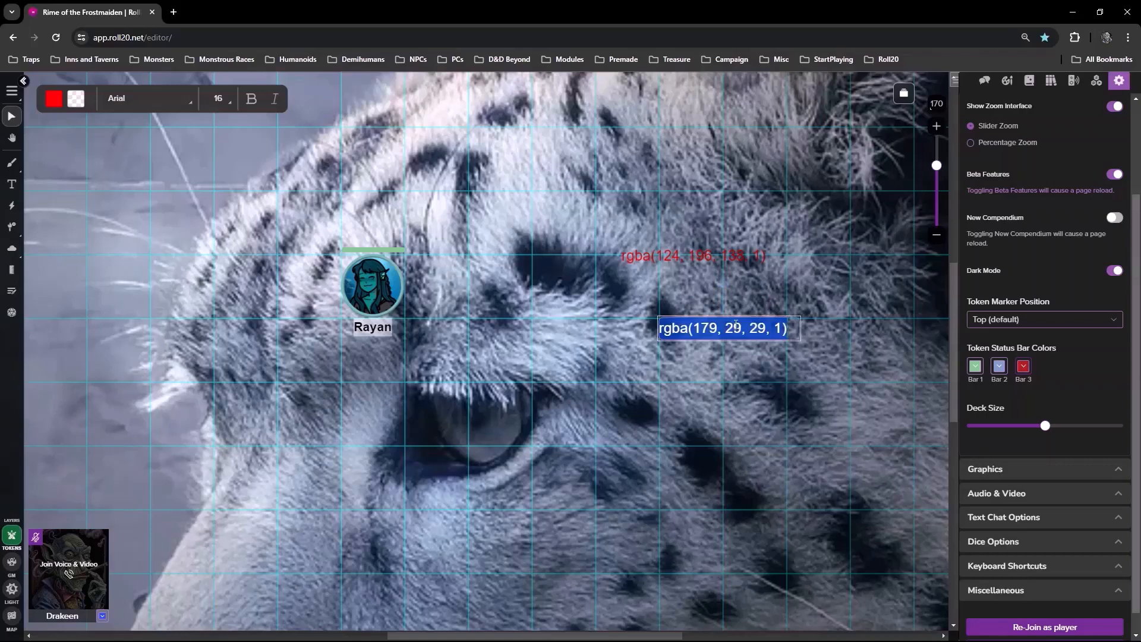
pyautogui.click(974, 366)
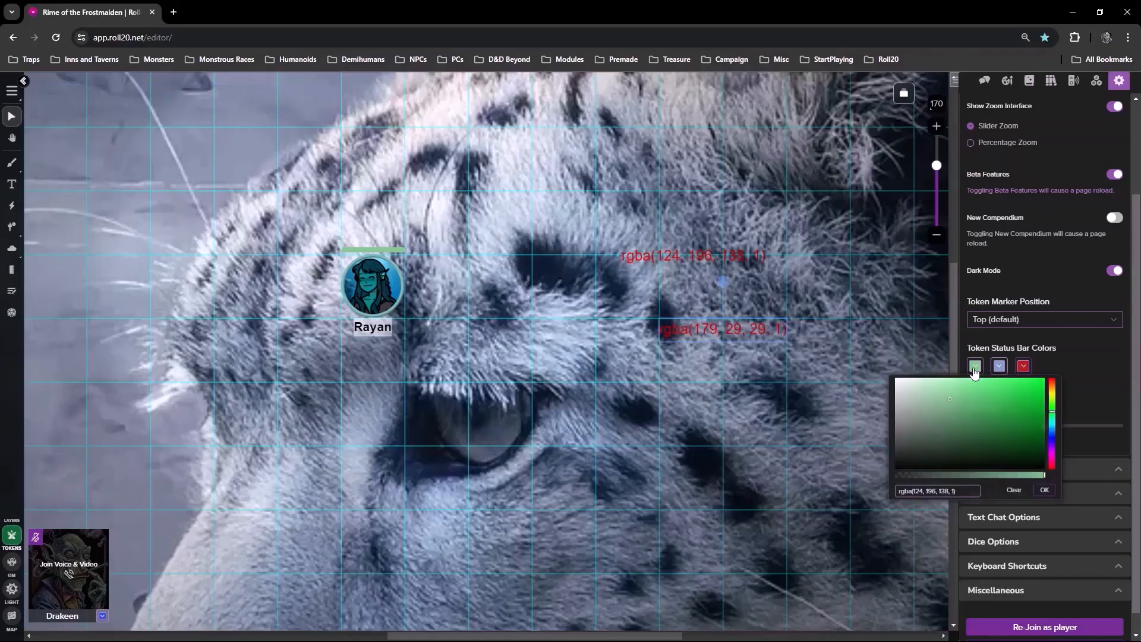
pyautogui.moveTo(964, 497); pyautogui.dragTo(854, 487)
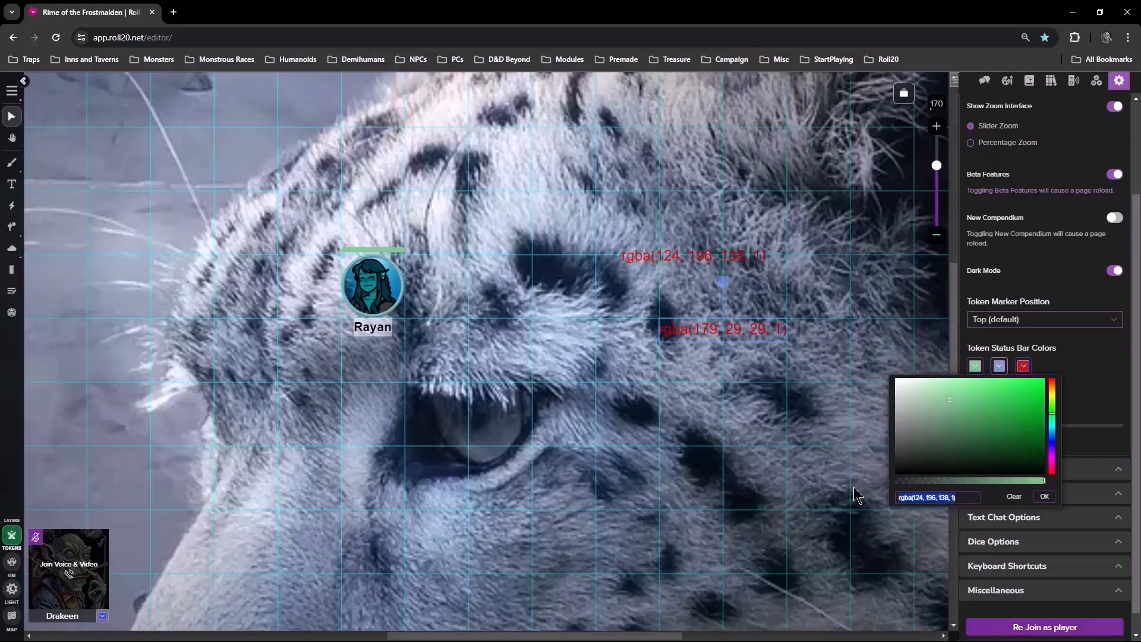
pyautogui.hotkey('ctrl', 'v')
pyautogui.click(1044, 496)
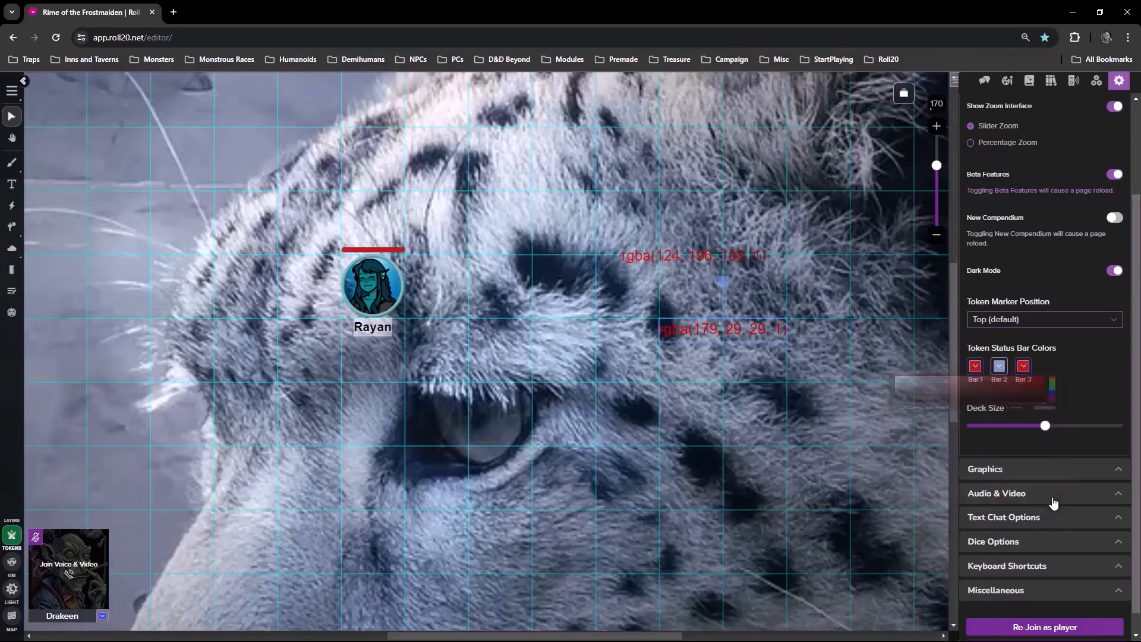
# Copy the value "rgba(124, 196, 138, 1)" from its map note and apply it as the Bar 3 color
pyautogui.click(724, 259)
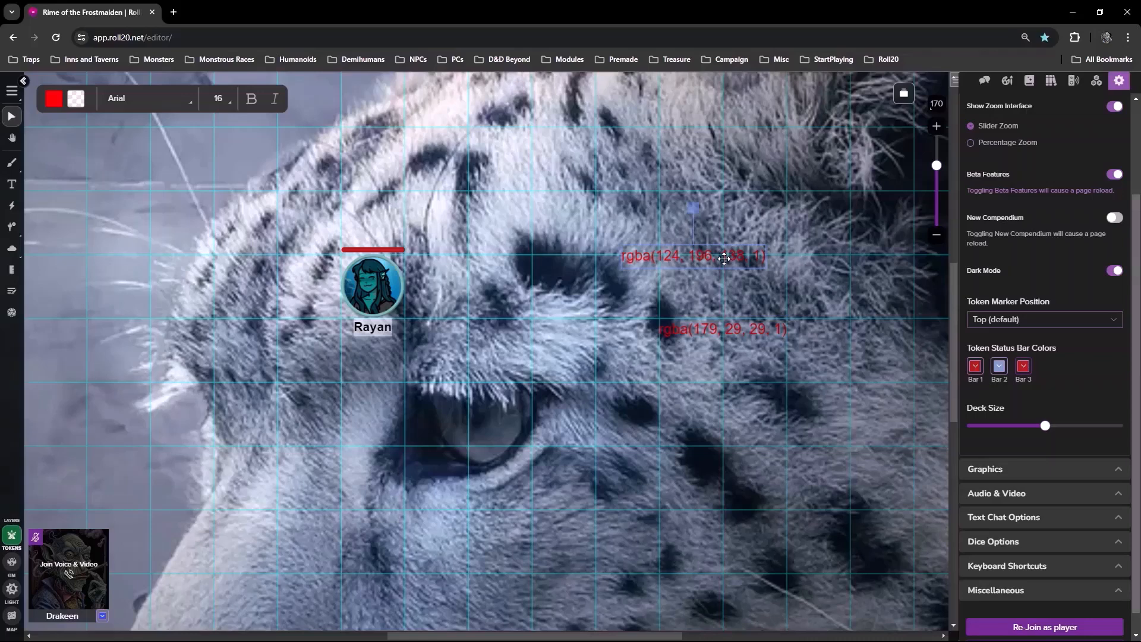
pyautogui.doubleClick(725, 259)
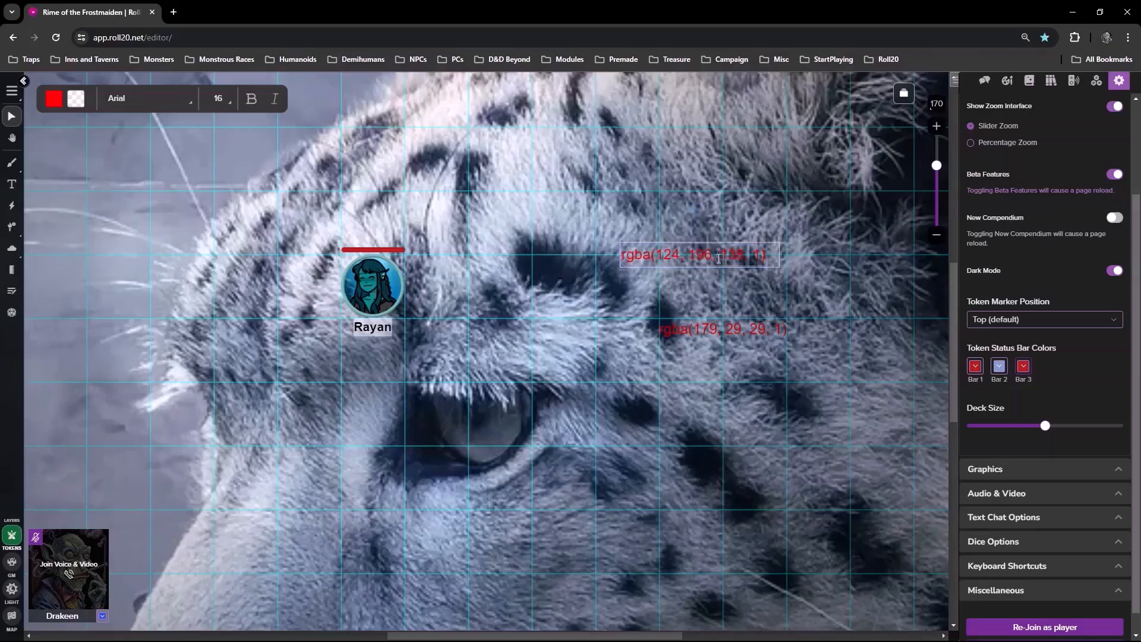
pyautogui.hotkey('ctrl', 'a')
pyautogui.hotkey('ctrl', 'c')
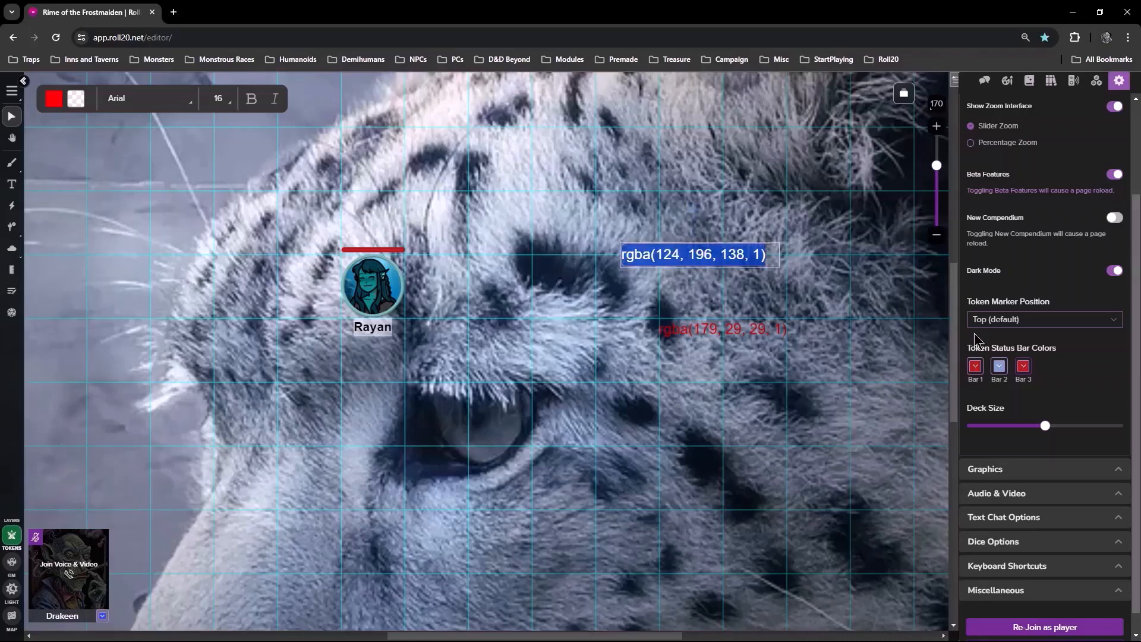
pyautogui.click(1022, 367)
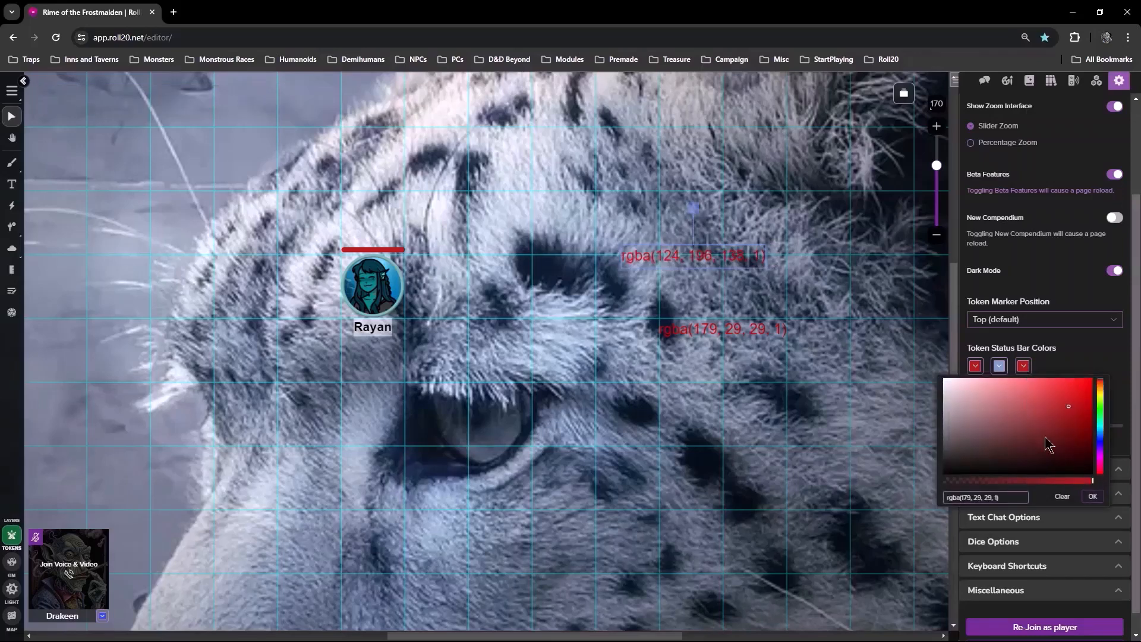
pyautogui.moveTo(1024, 498); pyautogui.dragTo(926, 499)
pyautogui.hotkey('ctrl', 'v')
pyautogui.click(1094, 497)
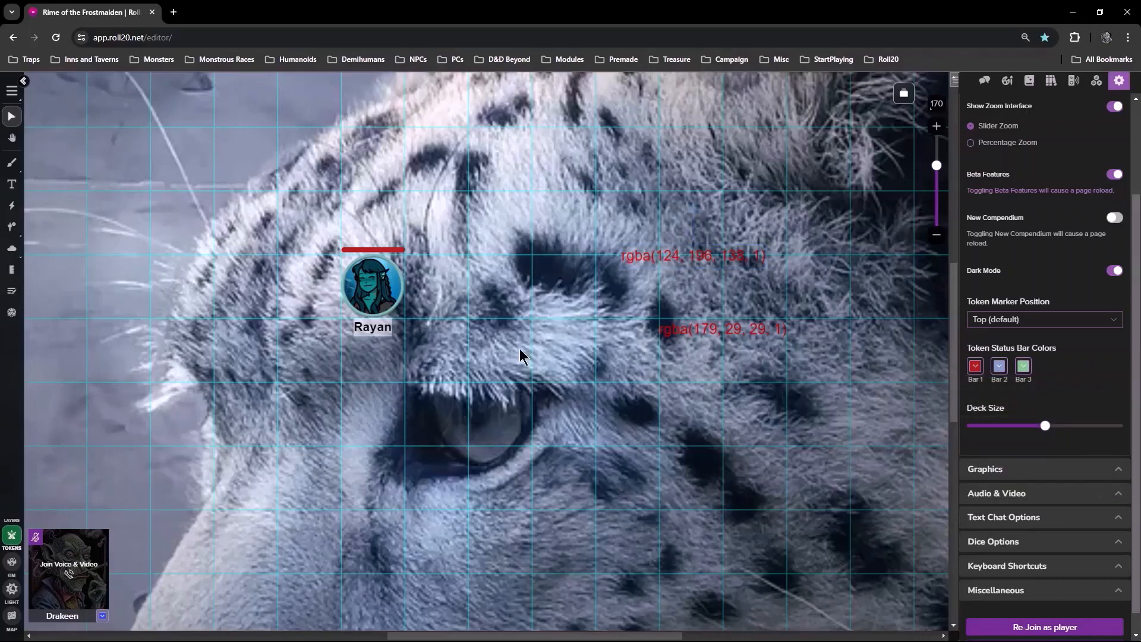
# Check the token's bar colors and values in its settings, and save the settings
pyautogui.click(387, 290)
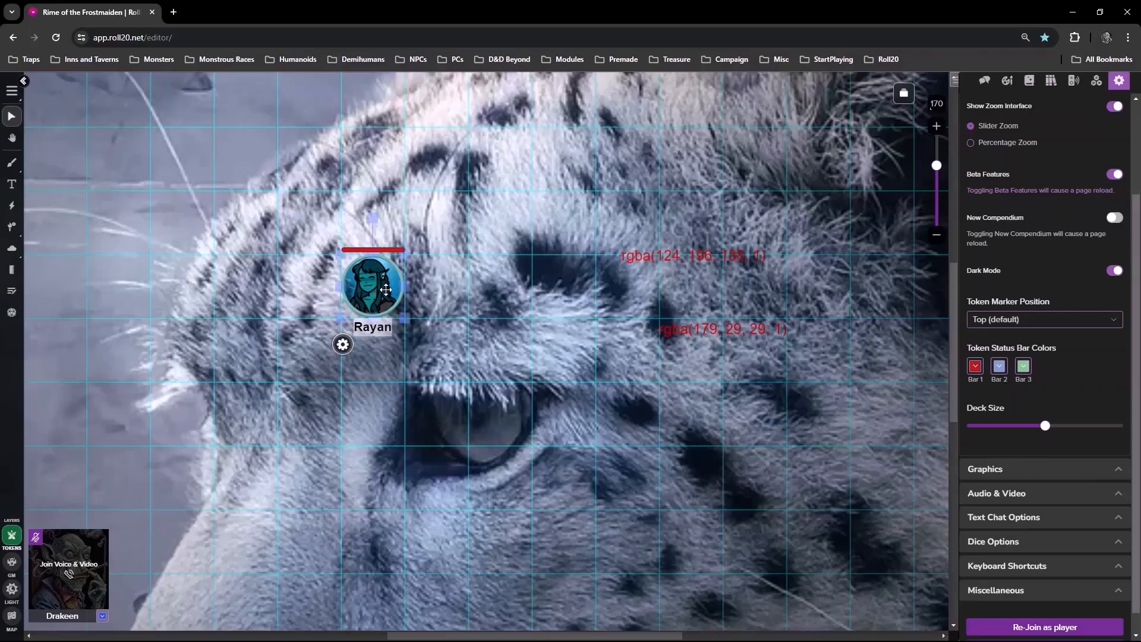
pyautogui.click(342, 344)
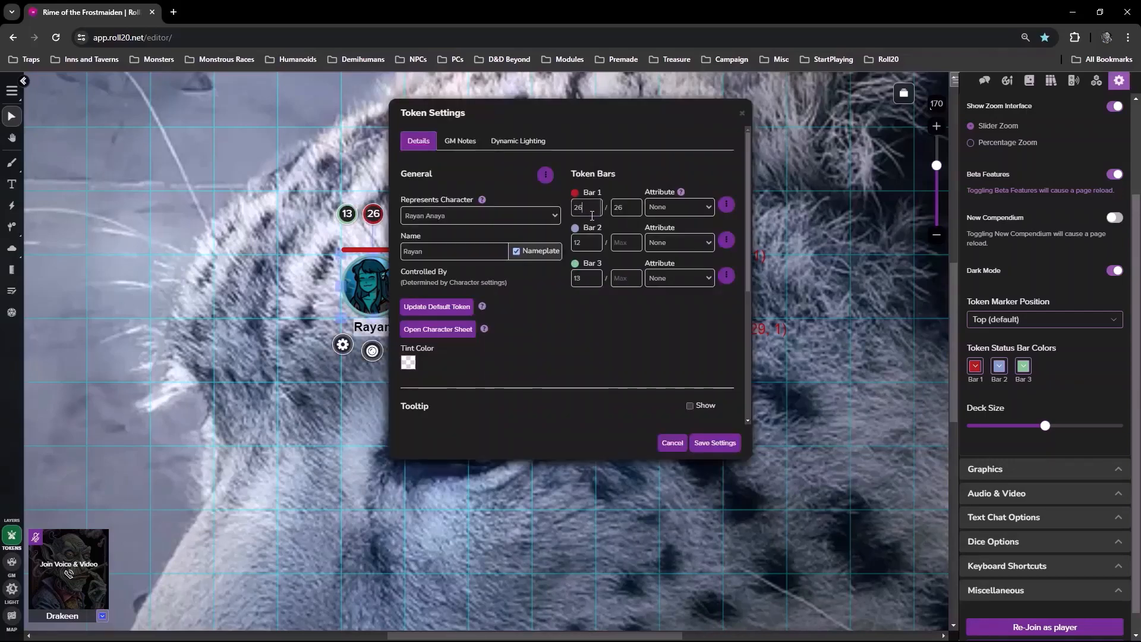
pyautogui.click(587, 278)
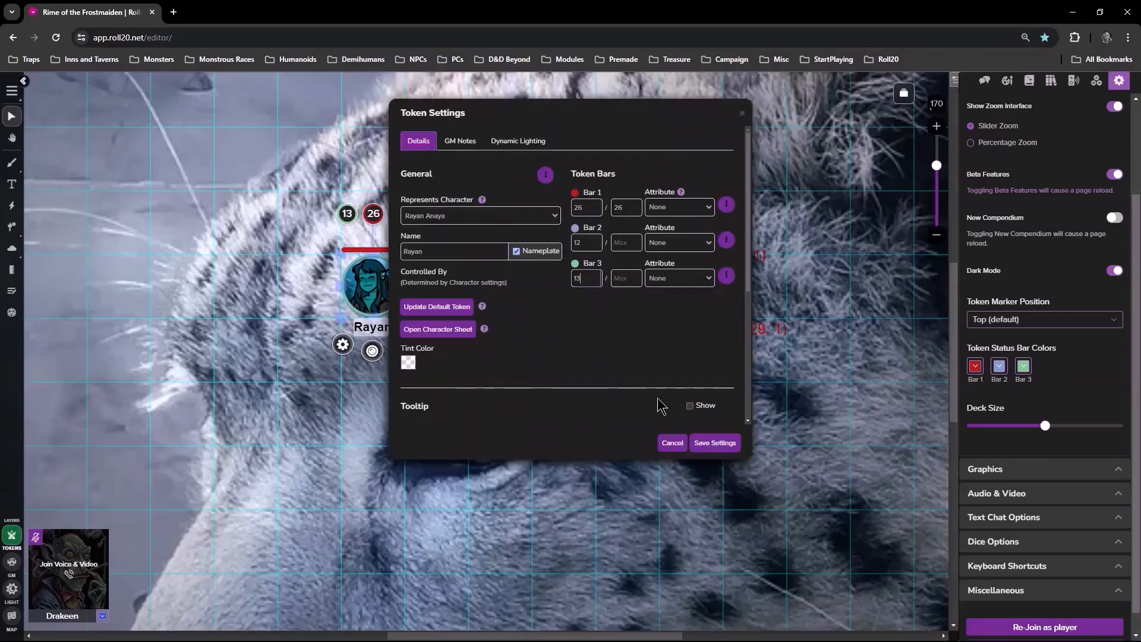
pyautogui.click(697, 444)
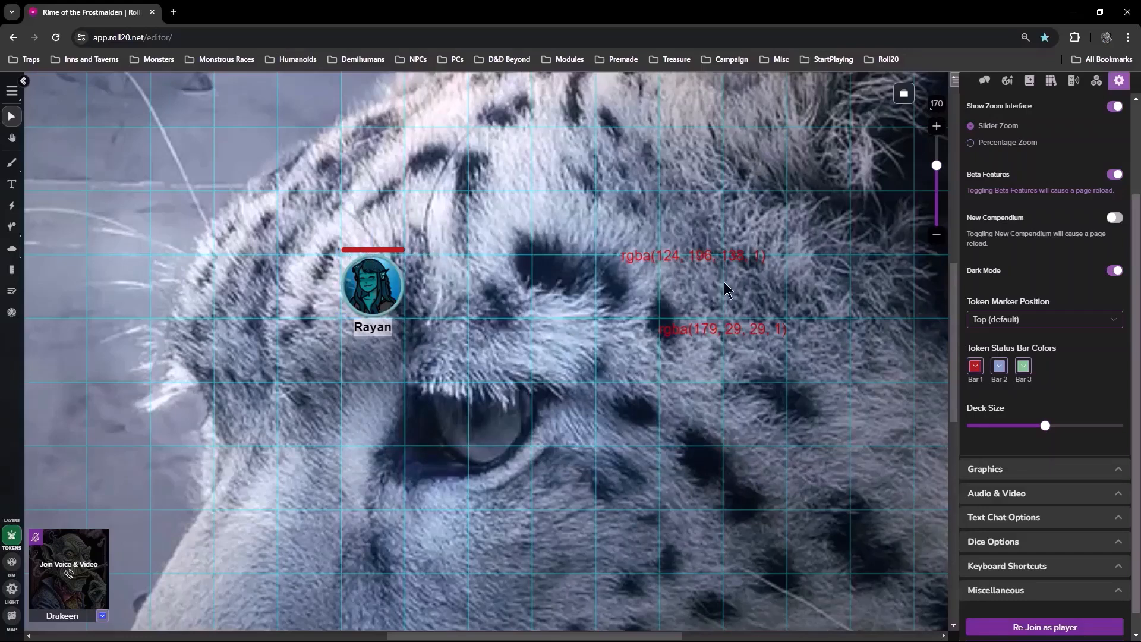
# Delete the two color value notes from the map
pyautogui.click(746, 330)
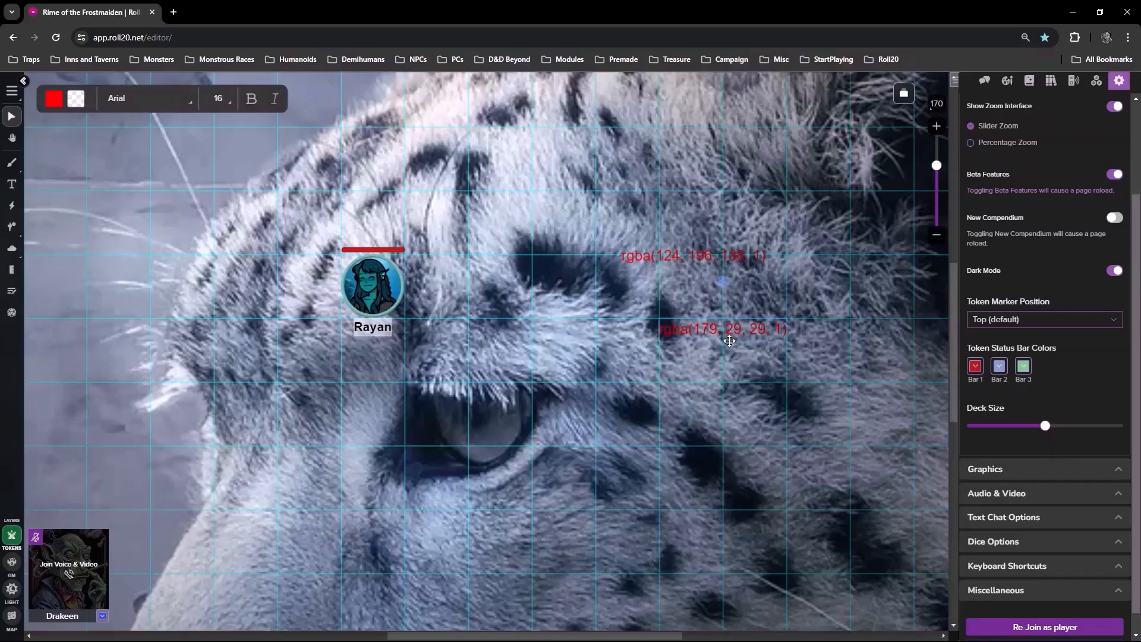
pyautogui.press('Delete')
pyautogui.click(732, 255)
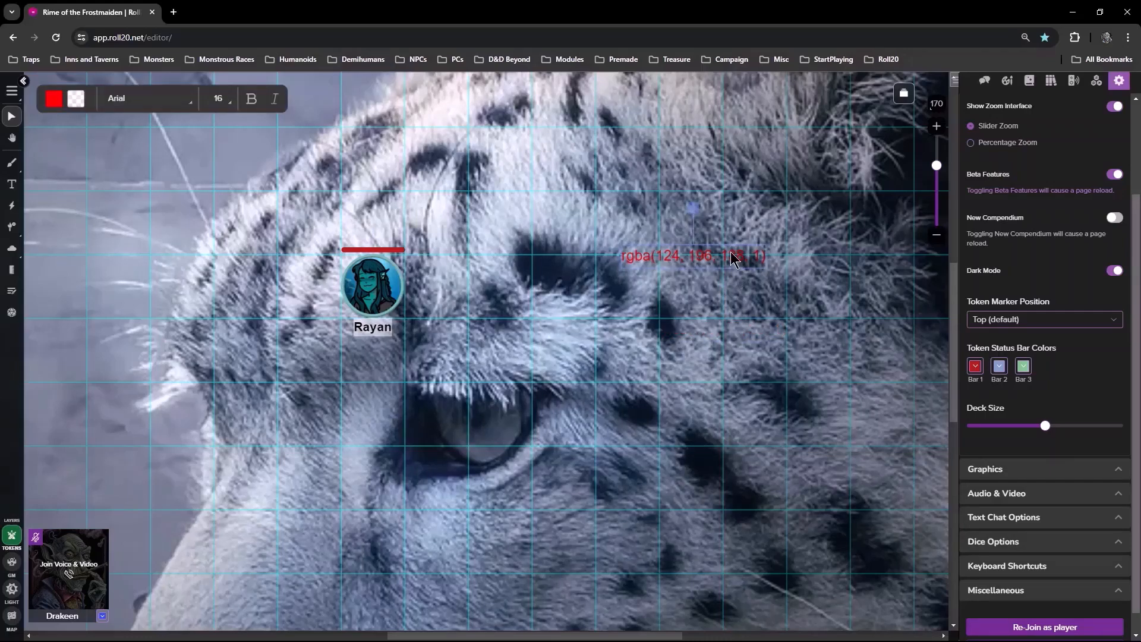
pyautogui.press('Escape')
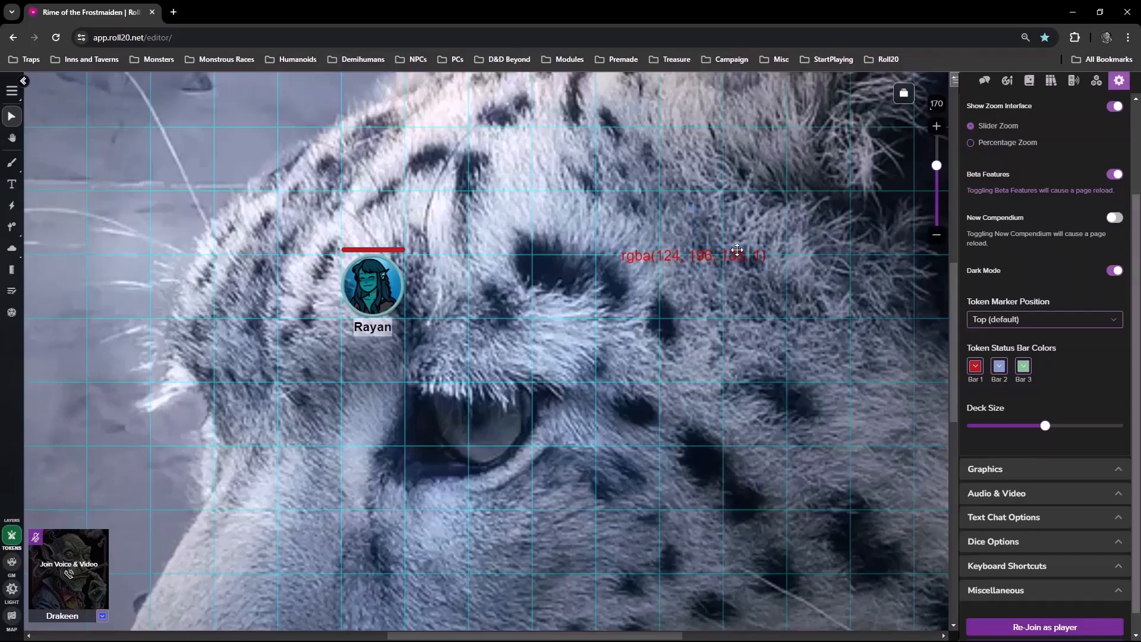
pyautogui.click(733, 257)
pyautogui.press('Delete')
# Make the selected map token the journal character's default token, save the character and close its sheet
pyautogui.click(1029, 80)
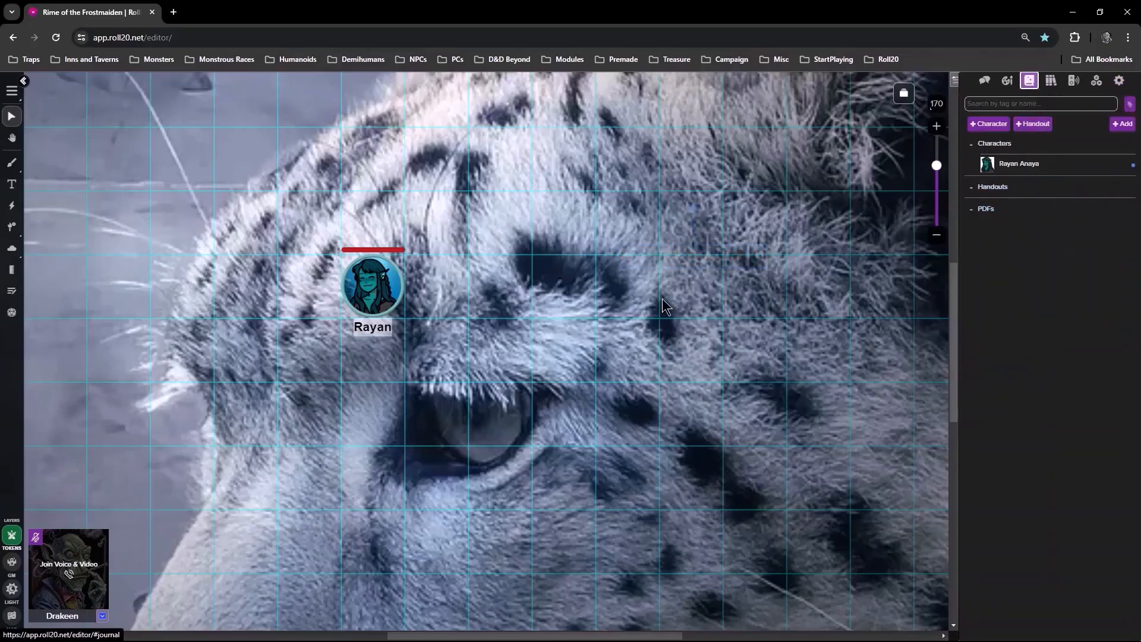
pyautogui.click(365, 285)
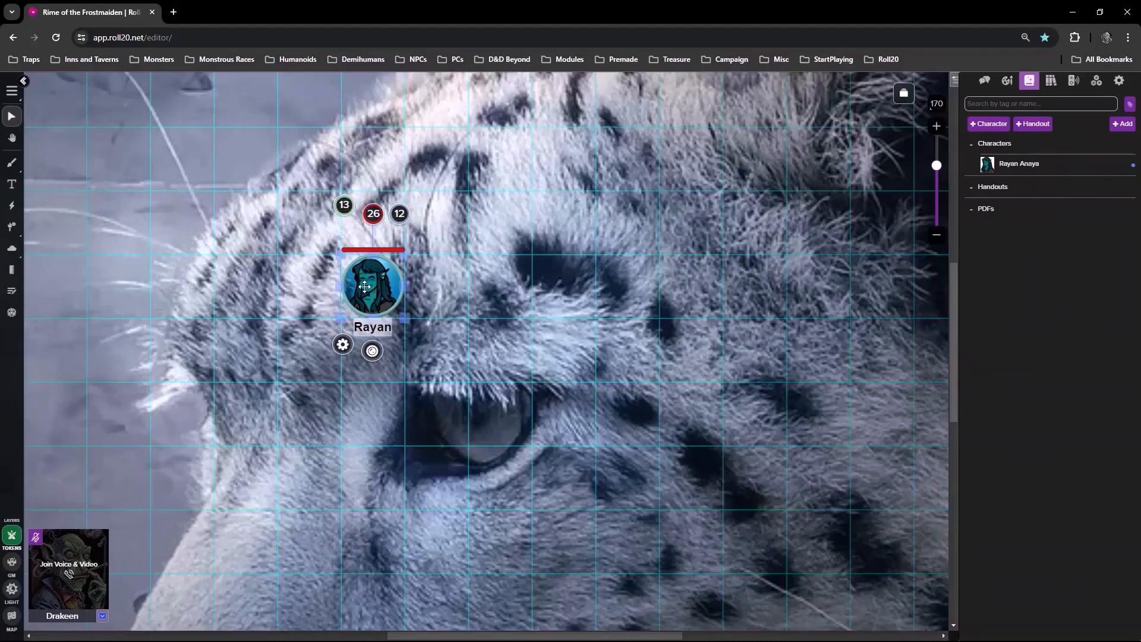
pyautogui.click(1025, 164)
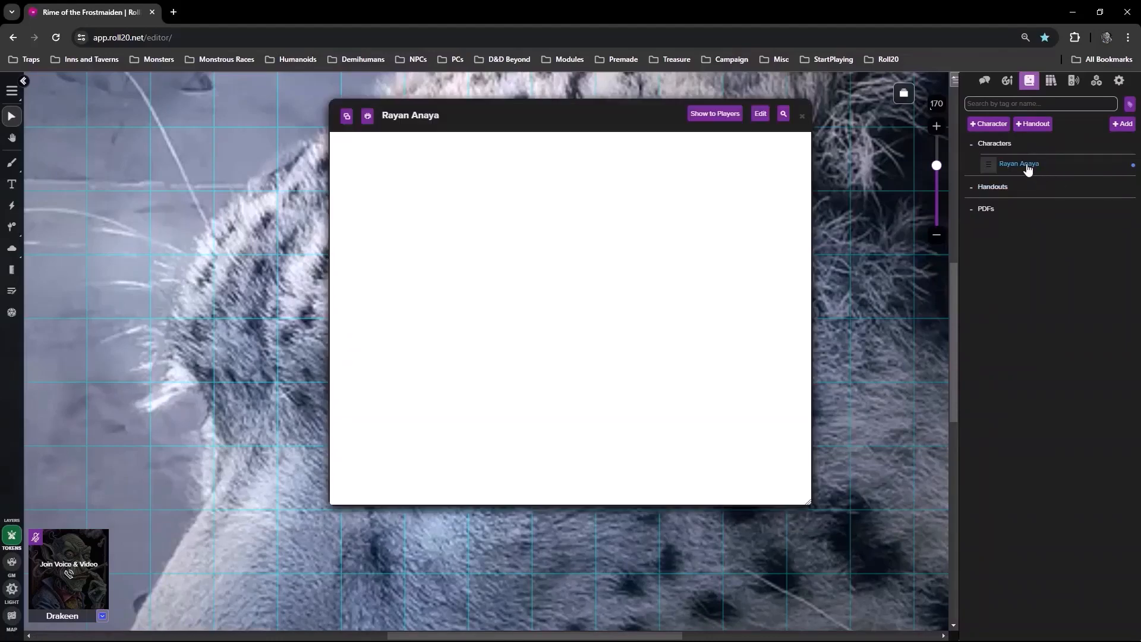
pyautogui.moveTo(626, 119); pyautogui.dragTo(745, 127)
pyautogui.click(913, 118)
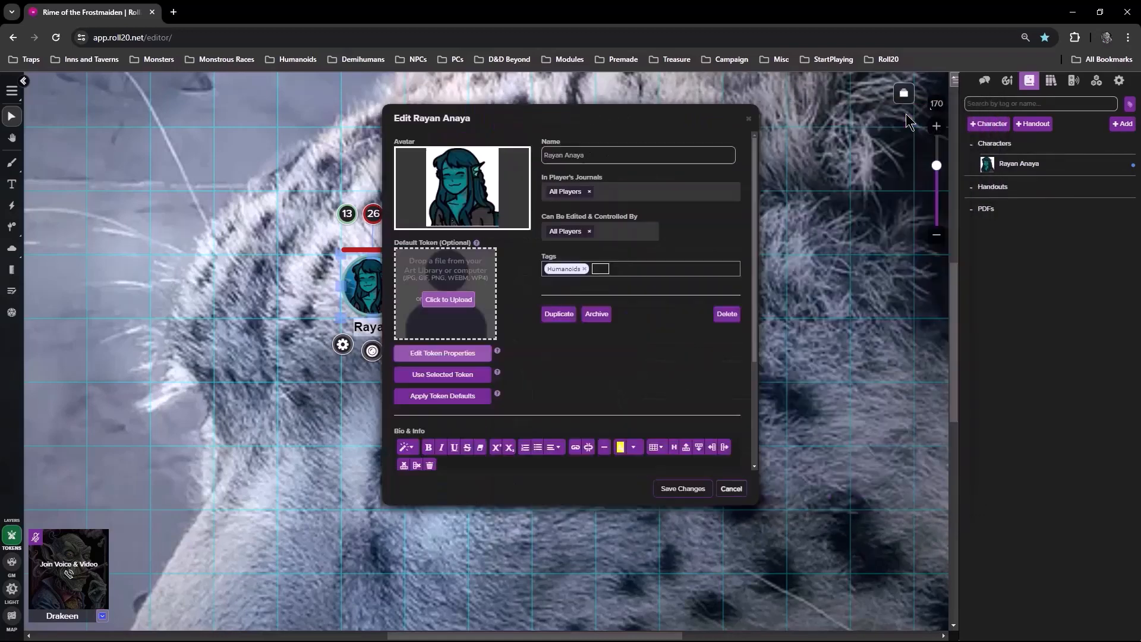
pyautogui.moveTo(530, 119); pyautogui.dragTo(691, 107)
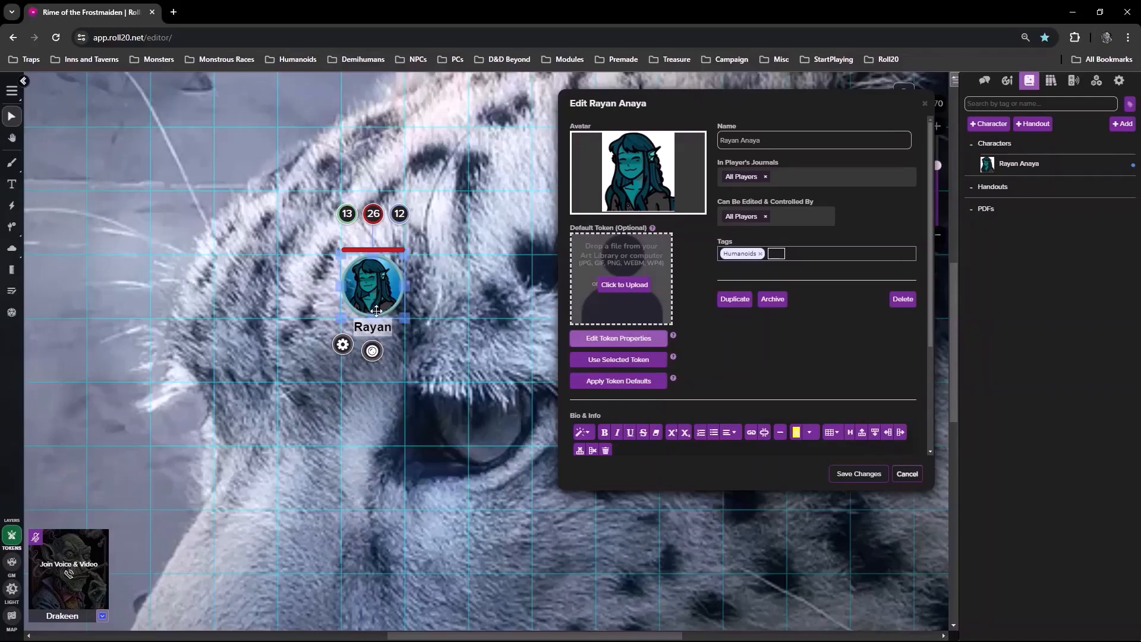
pyautogui.click(603, 360)
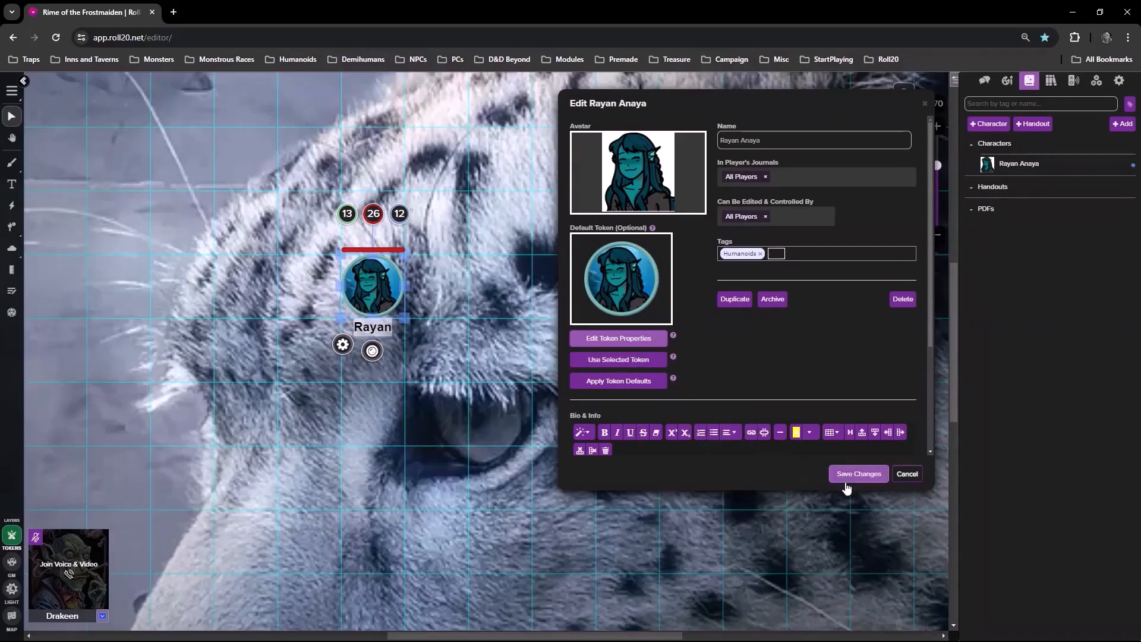
pyautogui.click(849, 474)
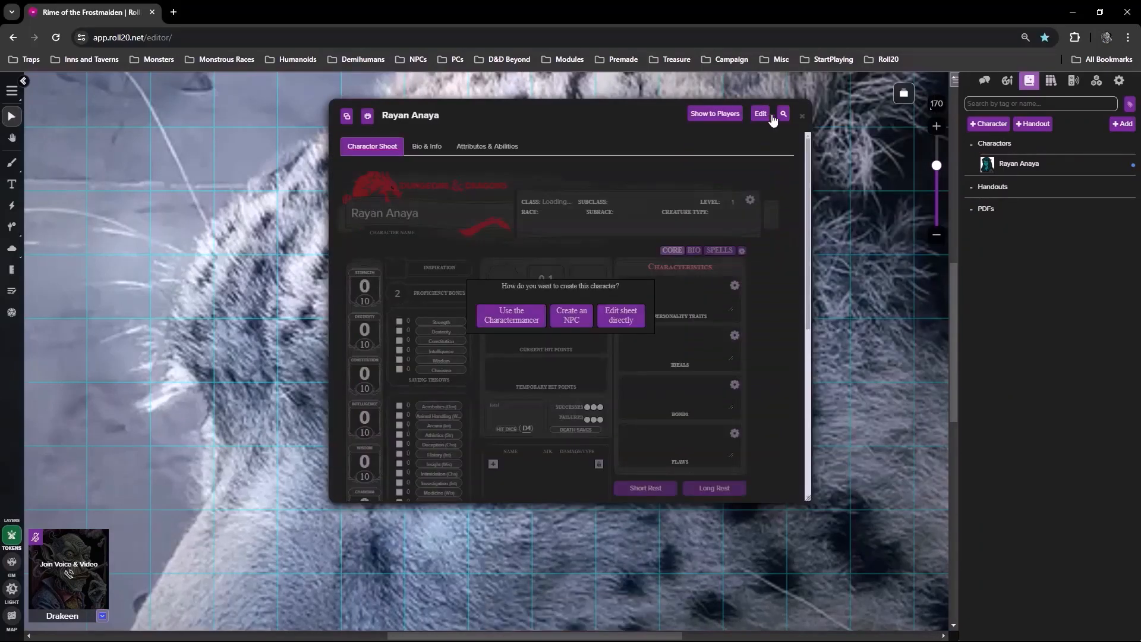
pyautogui.click(801, 117)
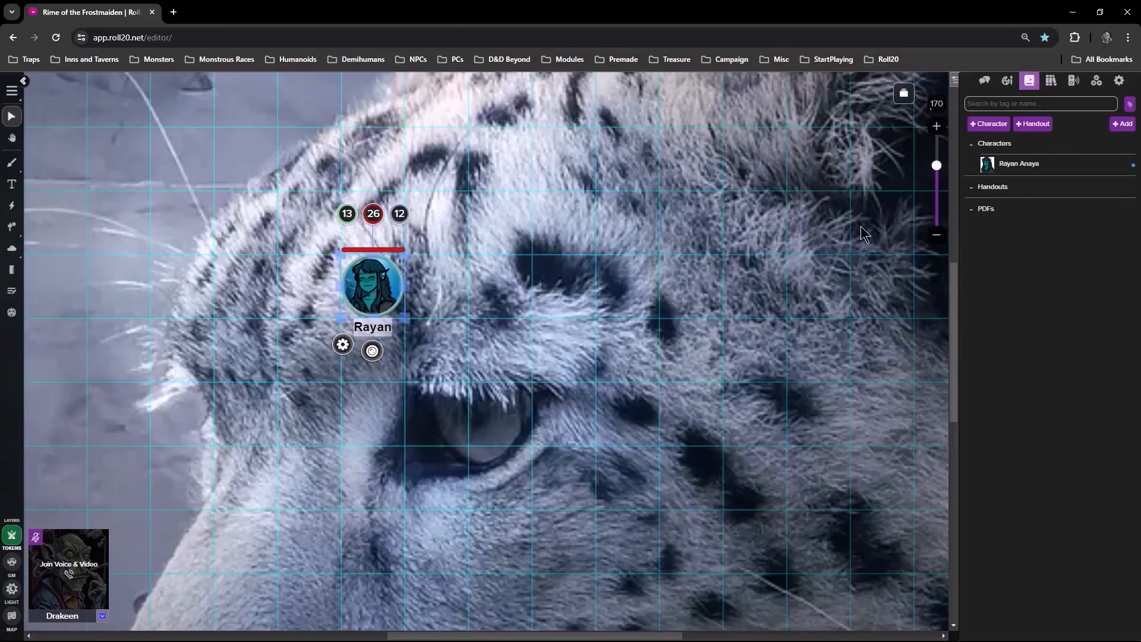
# Place a second copy of the character's default token on the map from the journal, four squares to the right of the first
pyautogui.click(734, 378)
pyautogui.click(371, 296)
pyautogui.moveTo(721, 339); pyautogui.dragTo(621, 311)
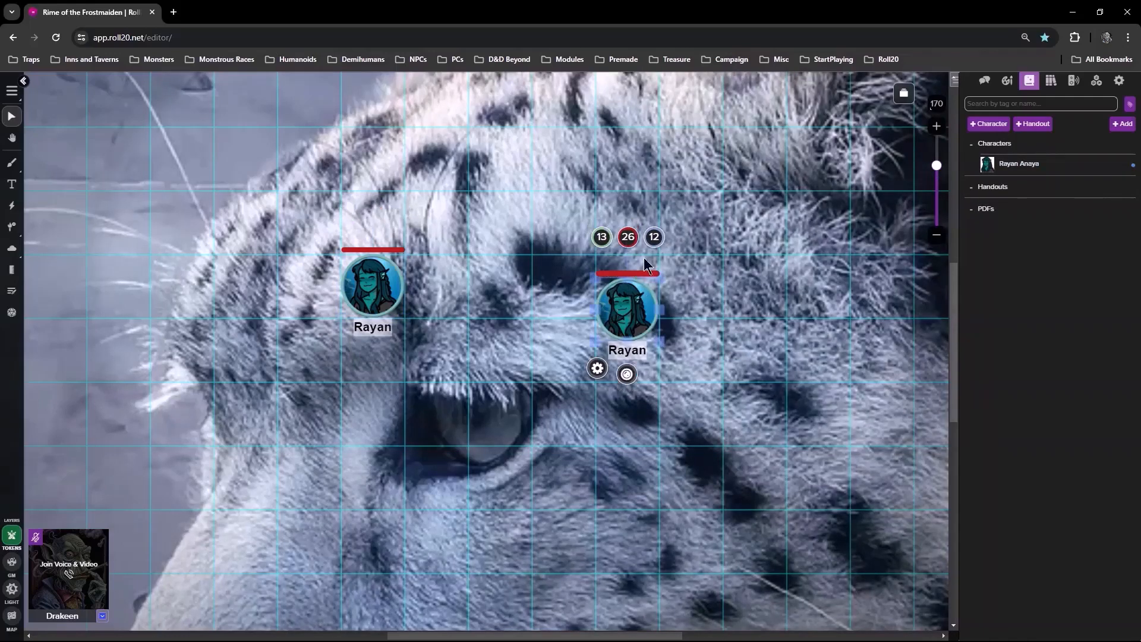
# Move the second token up so that it sits in the same grid row as the first token
pyautogui.moveTo(617, 285); pyautogui.dragTo(610, 244)
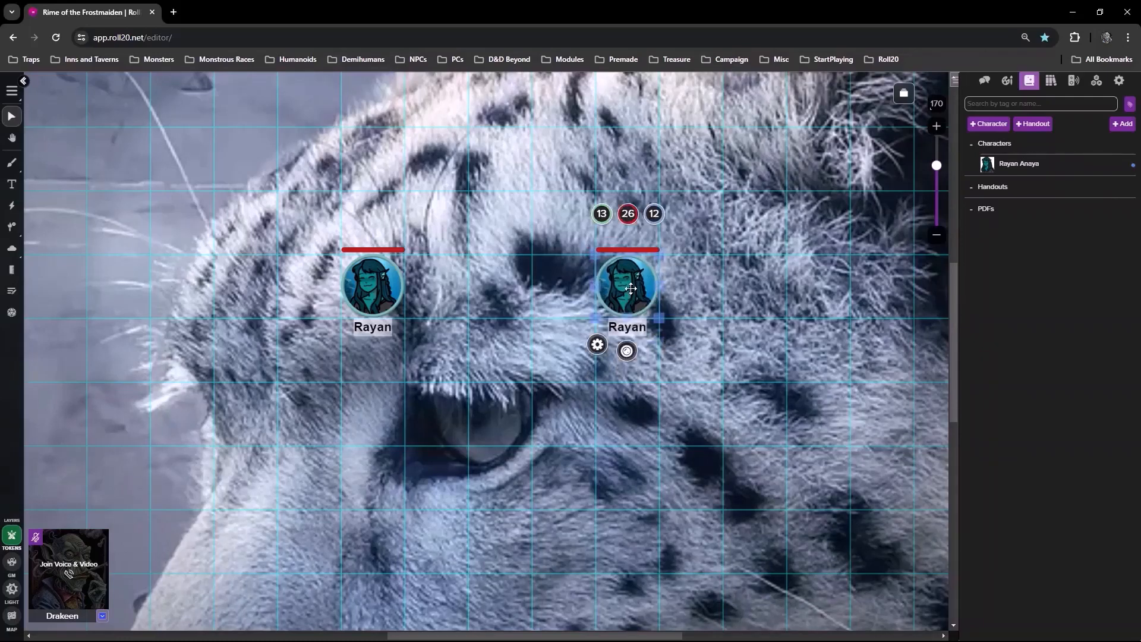
# Browse the first token's status markers and add the skull and the black face markters to it
pyautogui.click(373, 284)
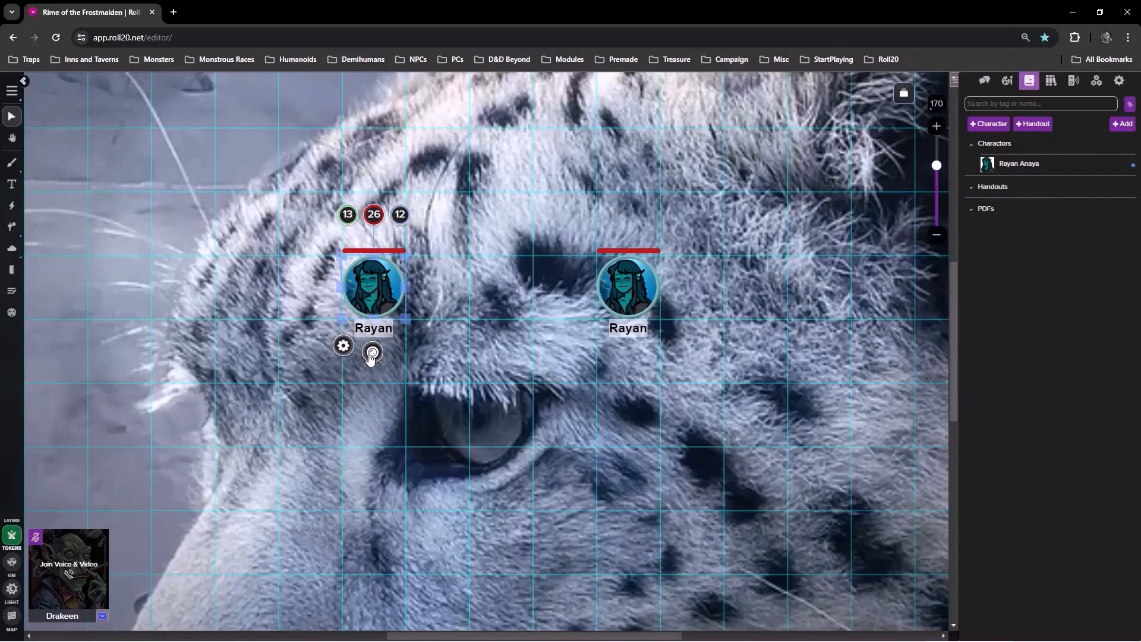
pyautogui.click(372, 353)
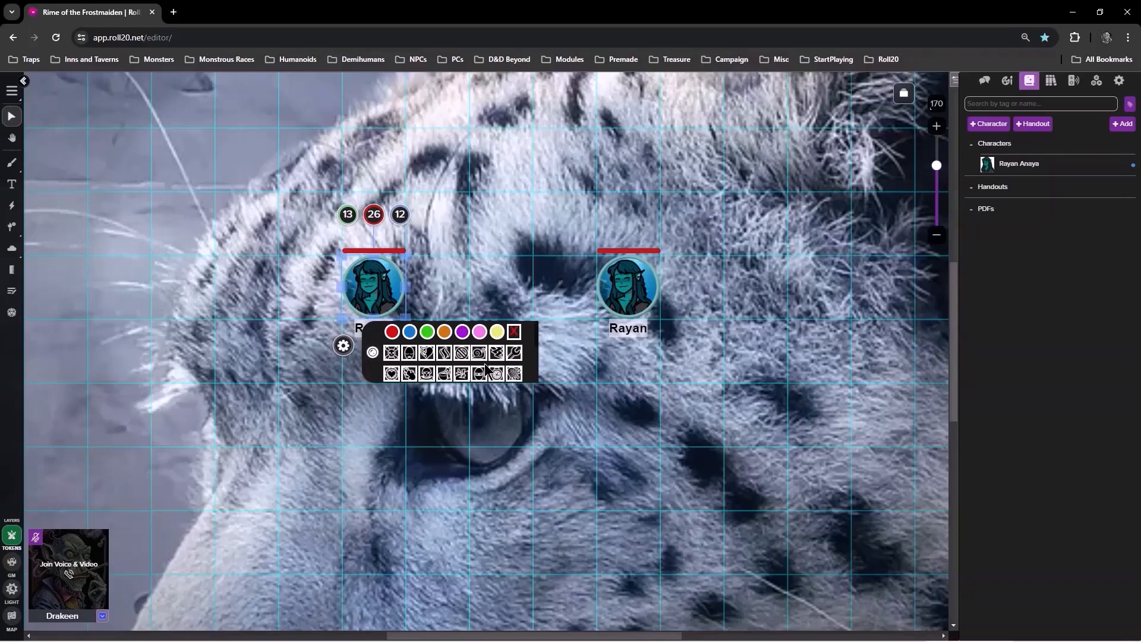
pyautogui.scroll(-3, 486, 370)
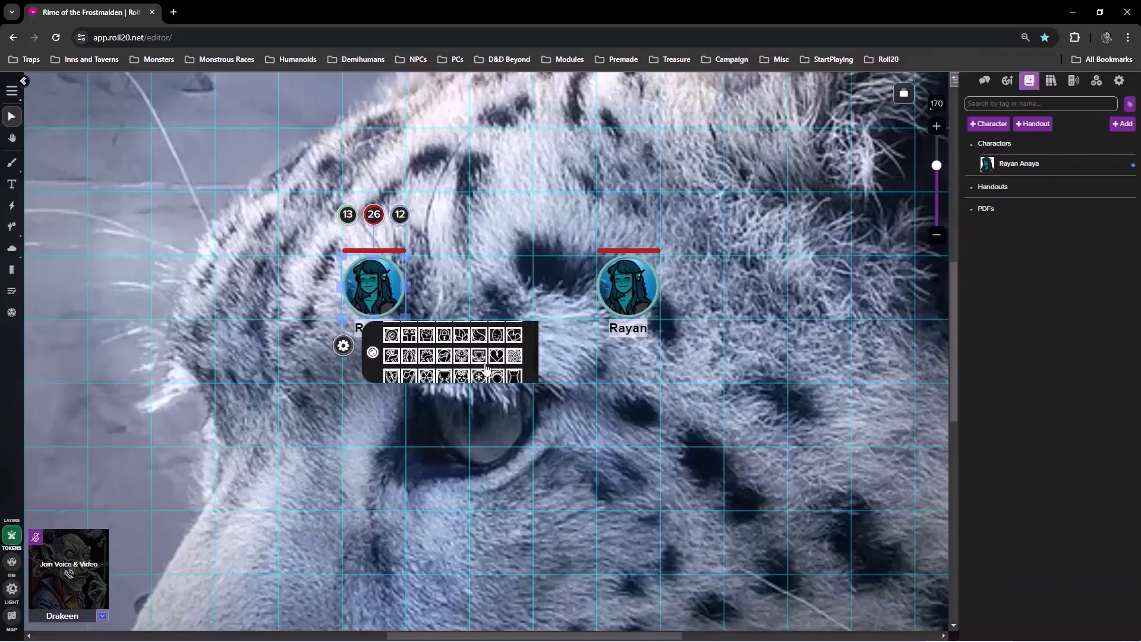
pyautogui.scroll(-2, 495, 371)
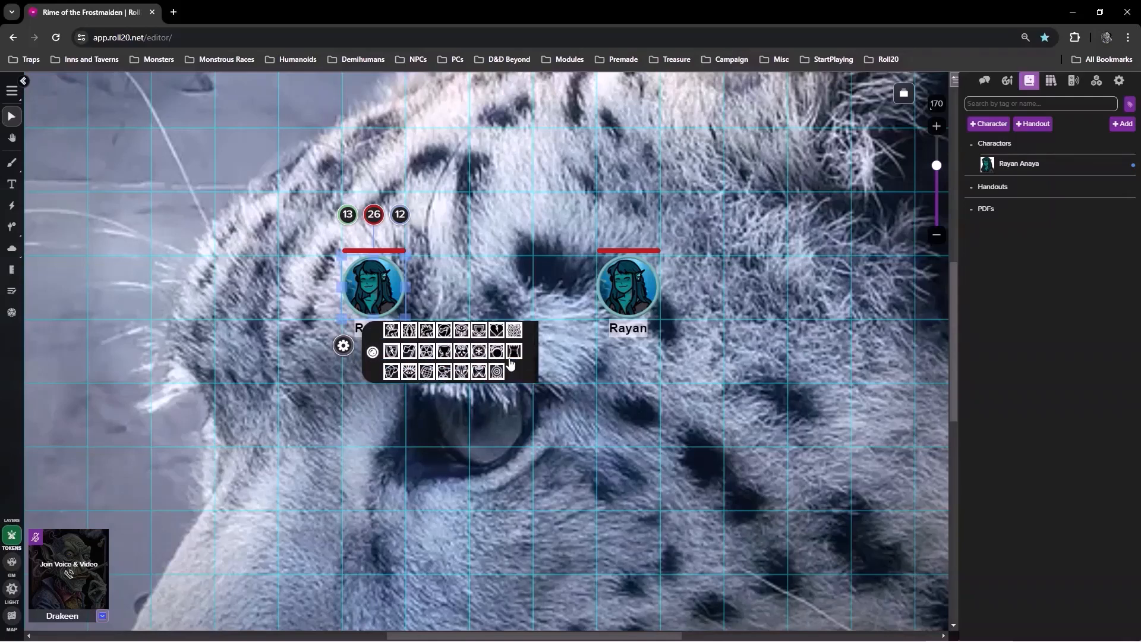
pyautogui.scroll(5, 511, 364)
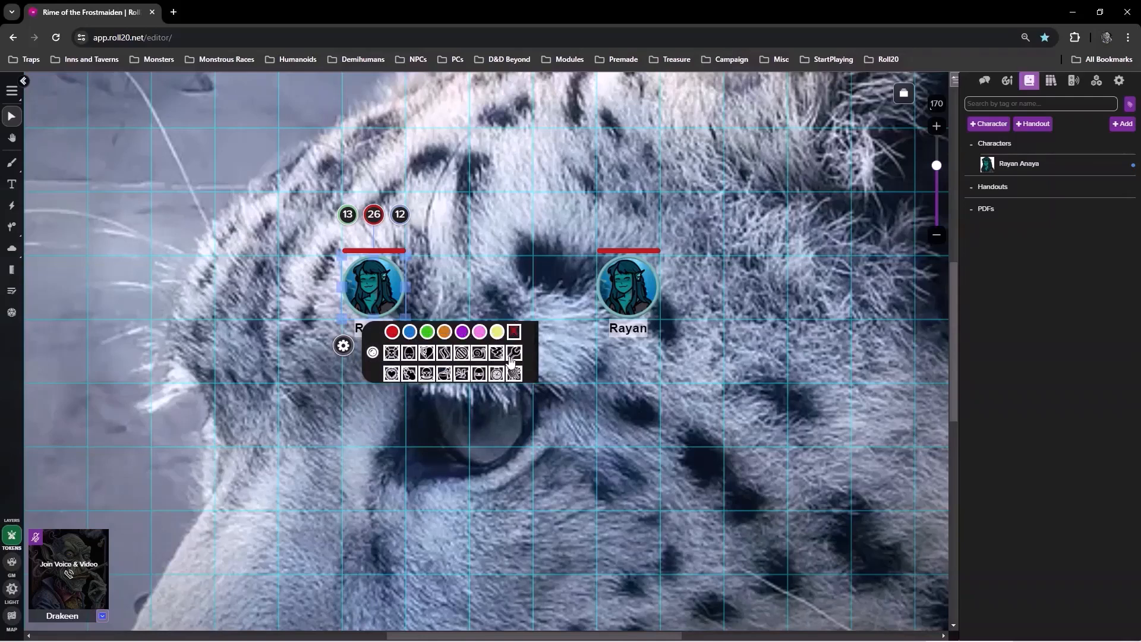
pyautogui.click(392, 353)
pyautogui.click(413, 353)
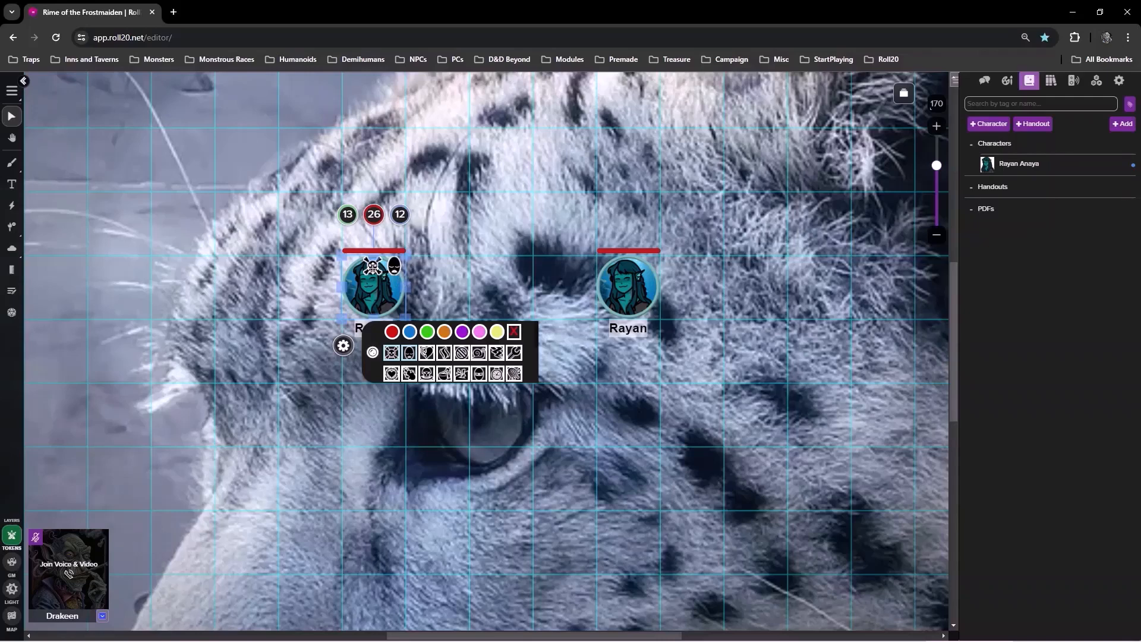
# Remove the skull marker from the first token, and switch its red X marker on and off again
pyautogui.click(391, 354)
pyautogui.click(515, 332)
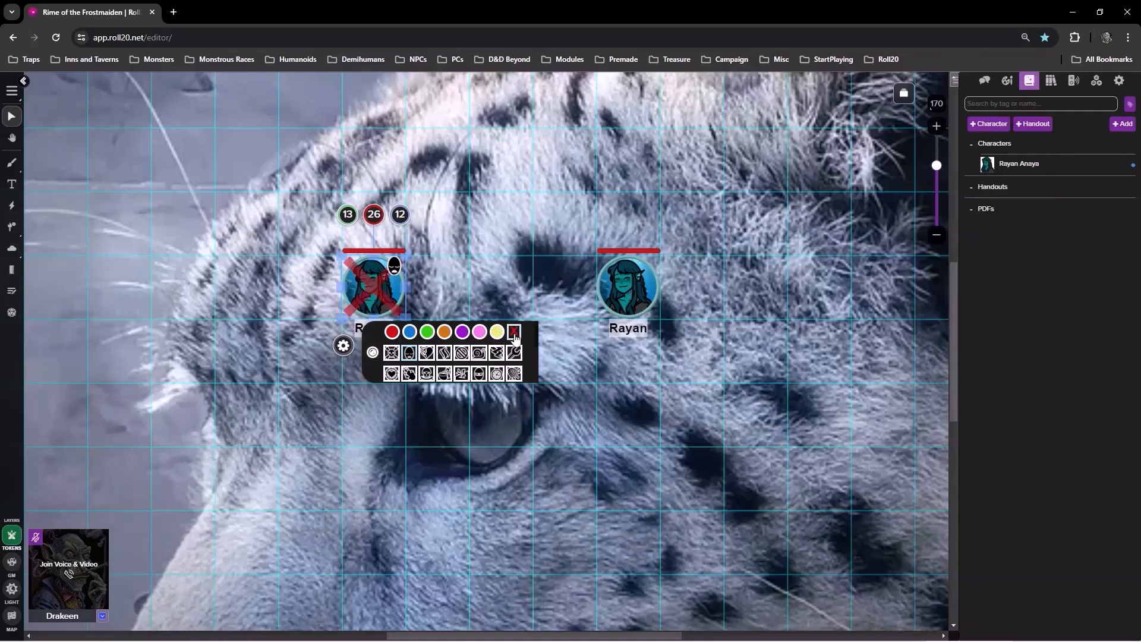
pyautogui.click(514, 334)
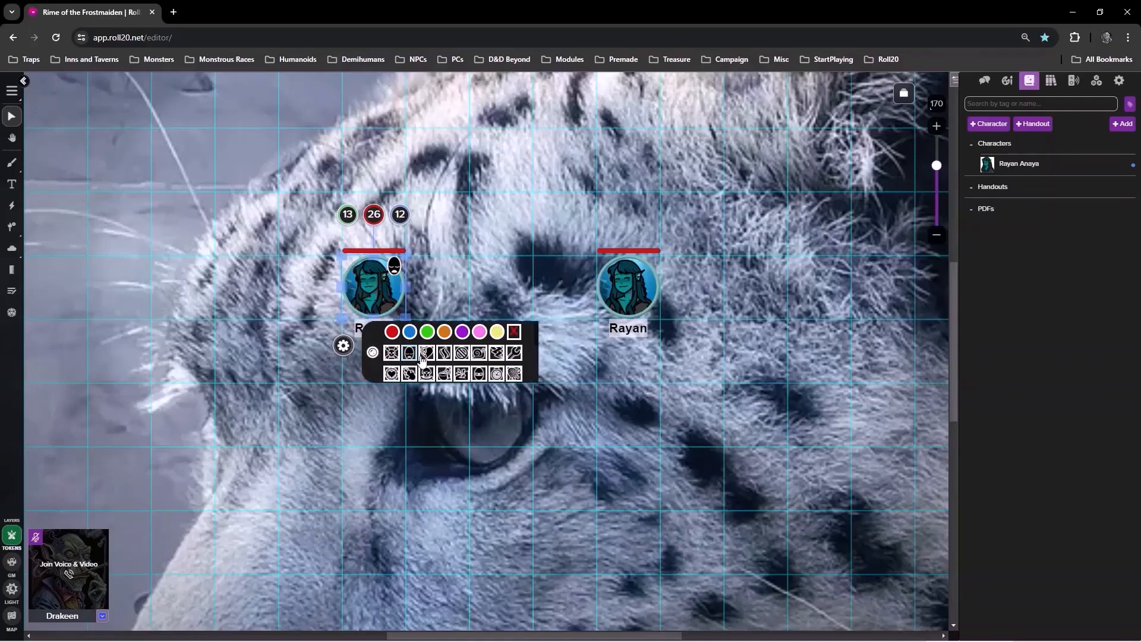
# Look through the rest of the first token's status markers, close the marker list and deselect the token
pyautogui.scroll(-4, 505, 364)
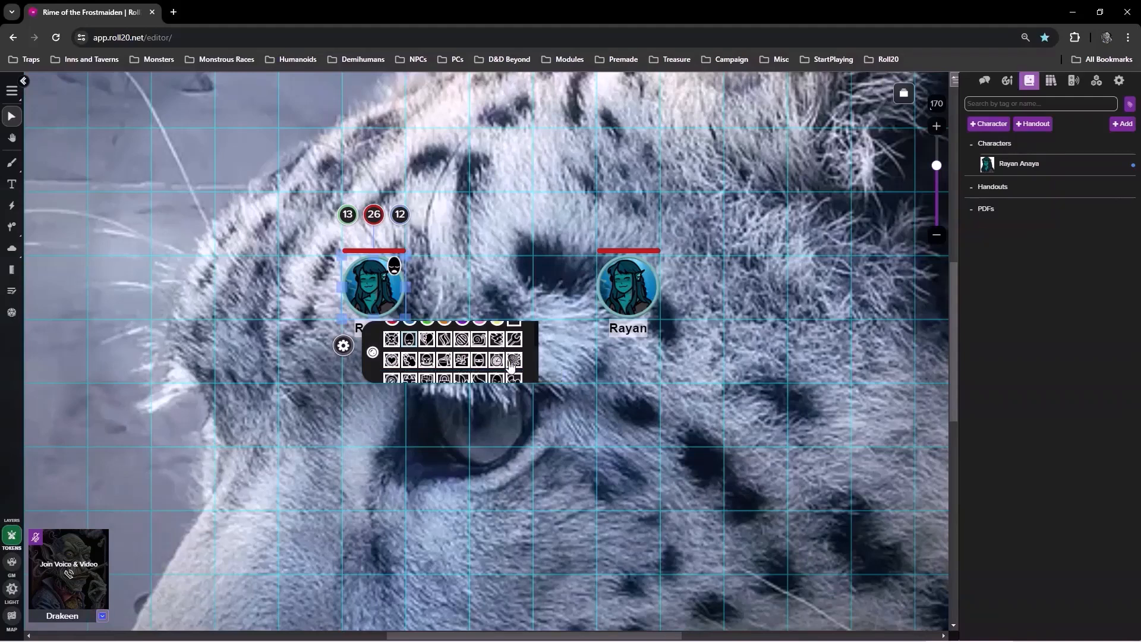
pyautogui.scroll(3, 505, 364)
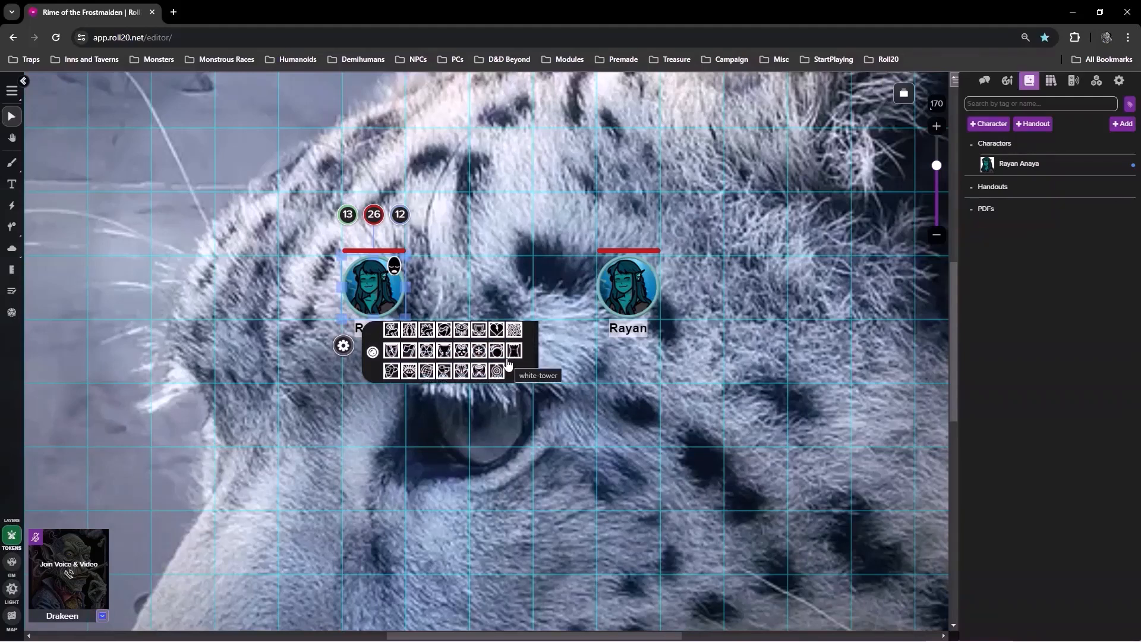
pyautogui.scroll(5, 483, 361)
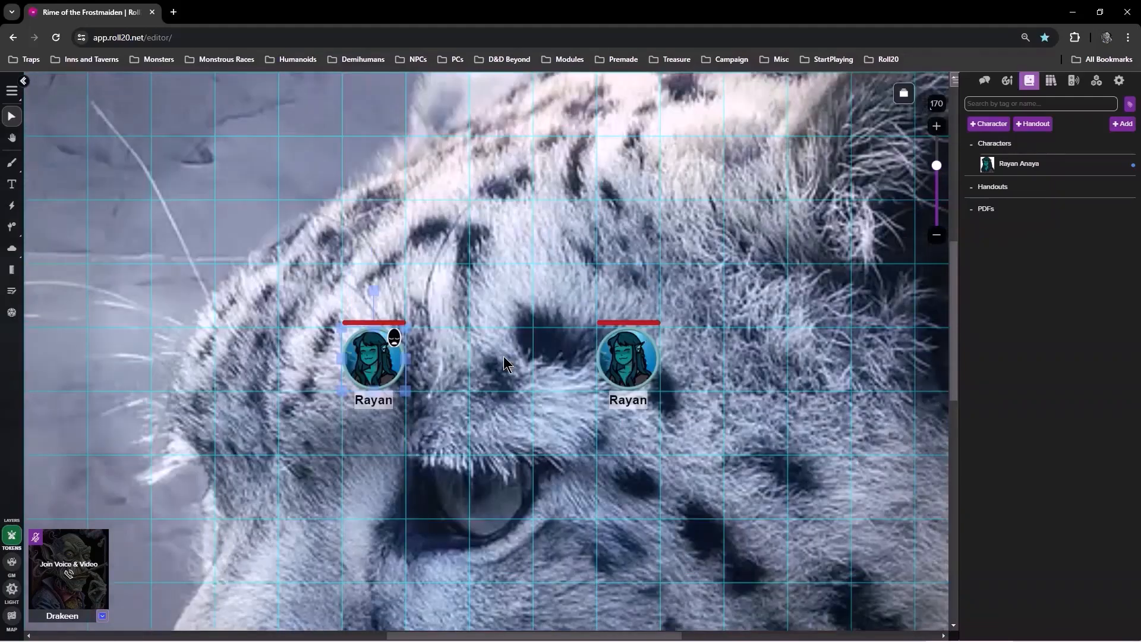
pyautogui.scroll(-5, 504, 355)
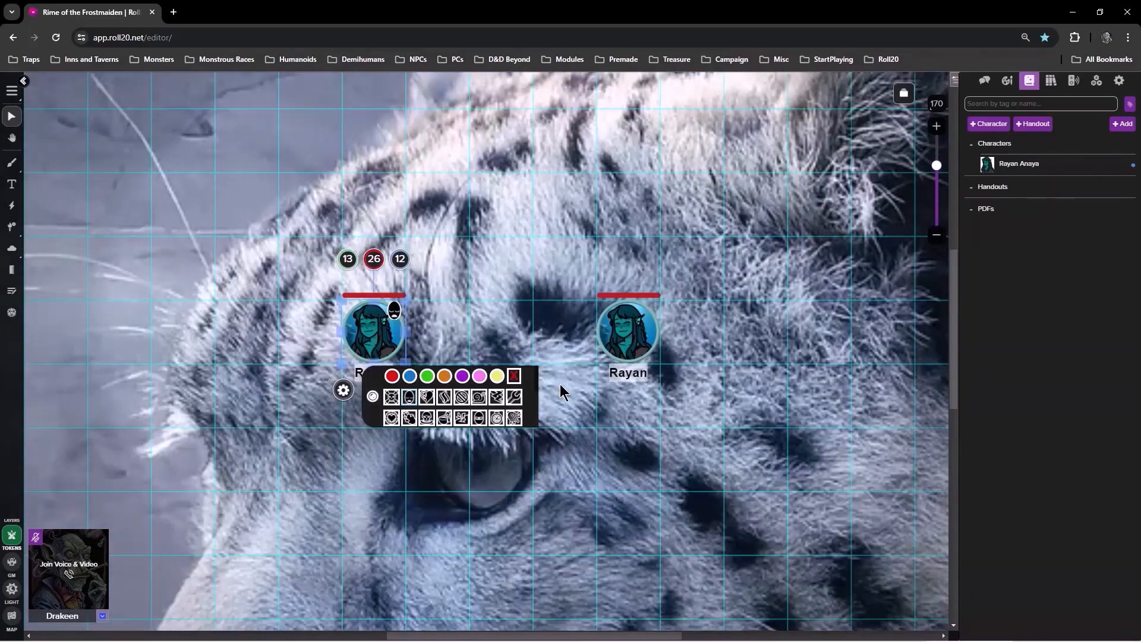
pyautogui.scroll(-1, 560, 383)
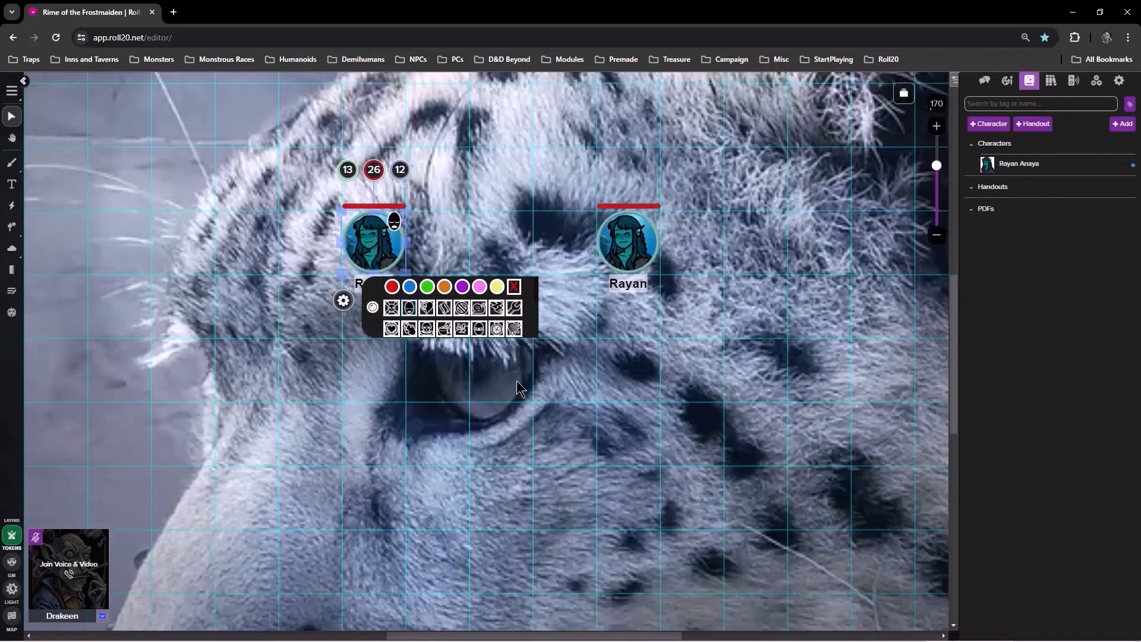
pyautogui.click(392, 380)
pyautogui.click(376, 255)
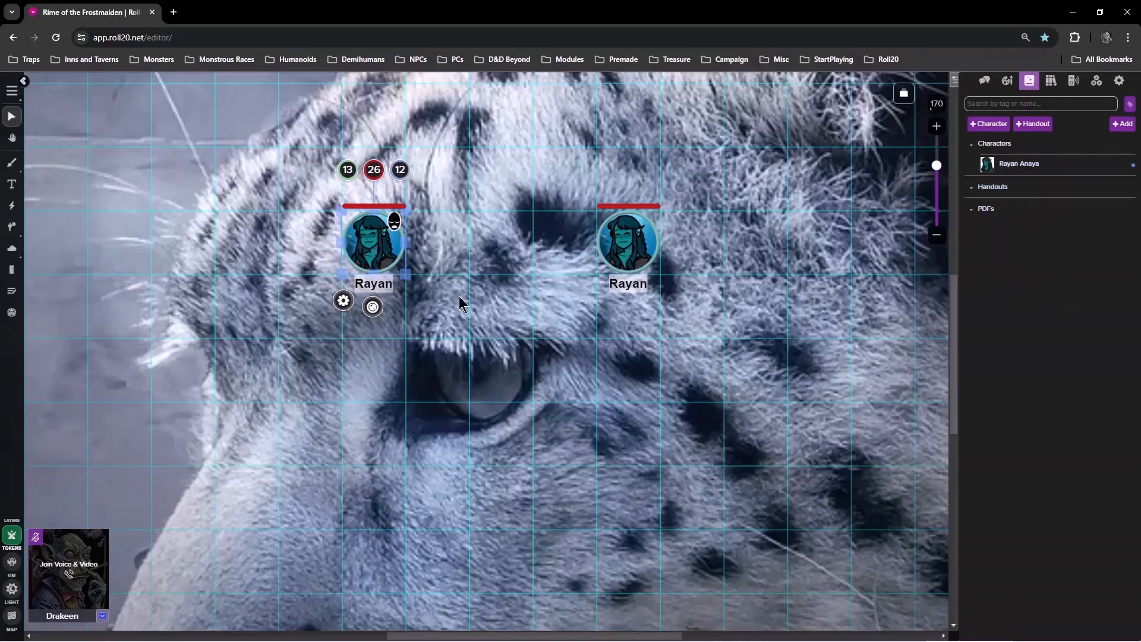
pyautogui.click(474, 321)
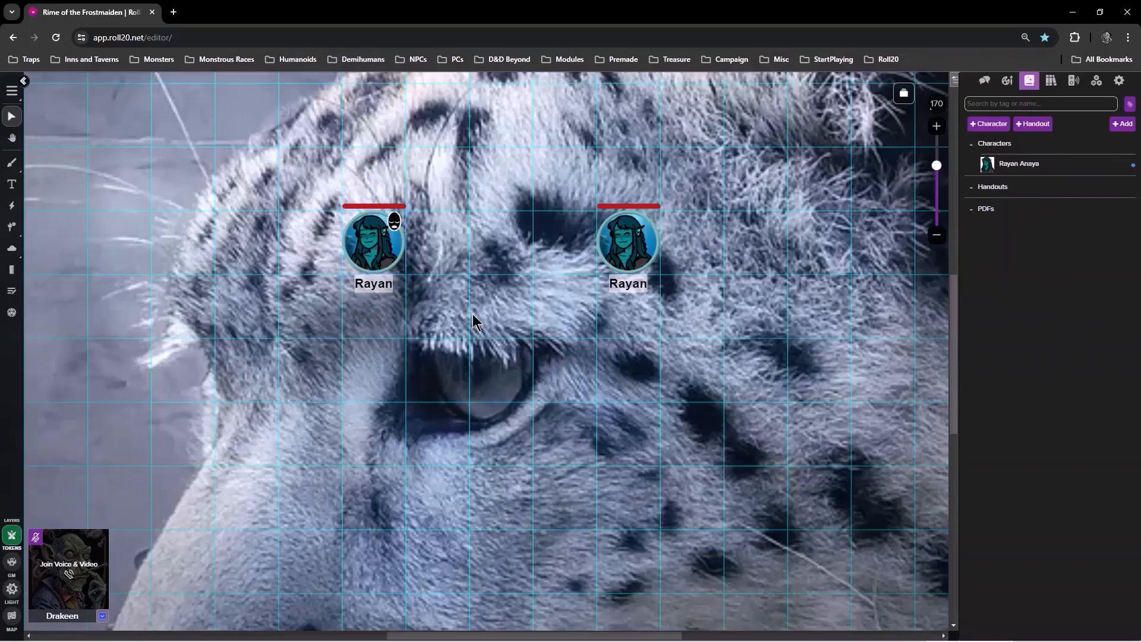
pyautogui.click(376, 249)
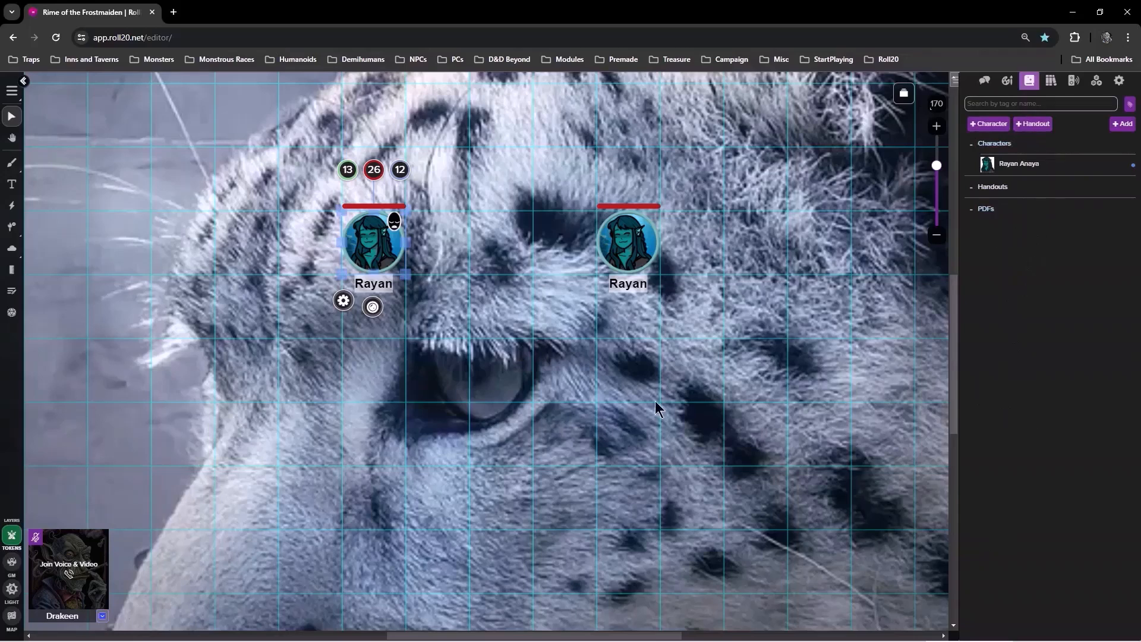
pyautogui.click(691, 324)
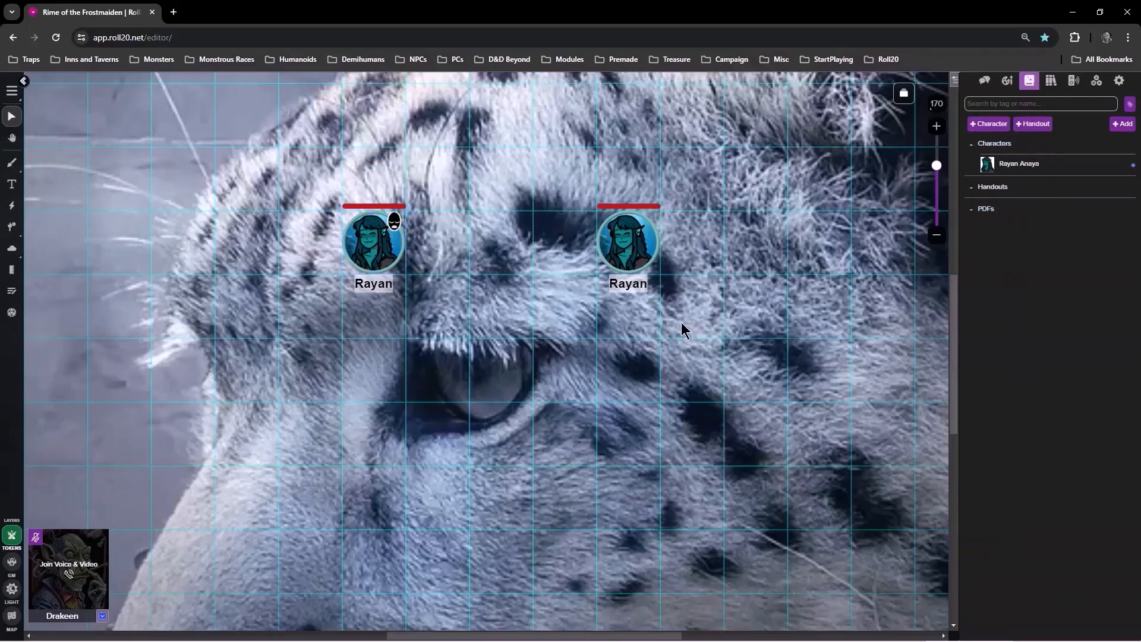
pyautogui.click(386, 265)
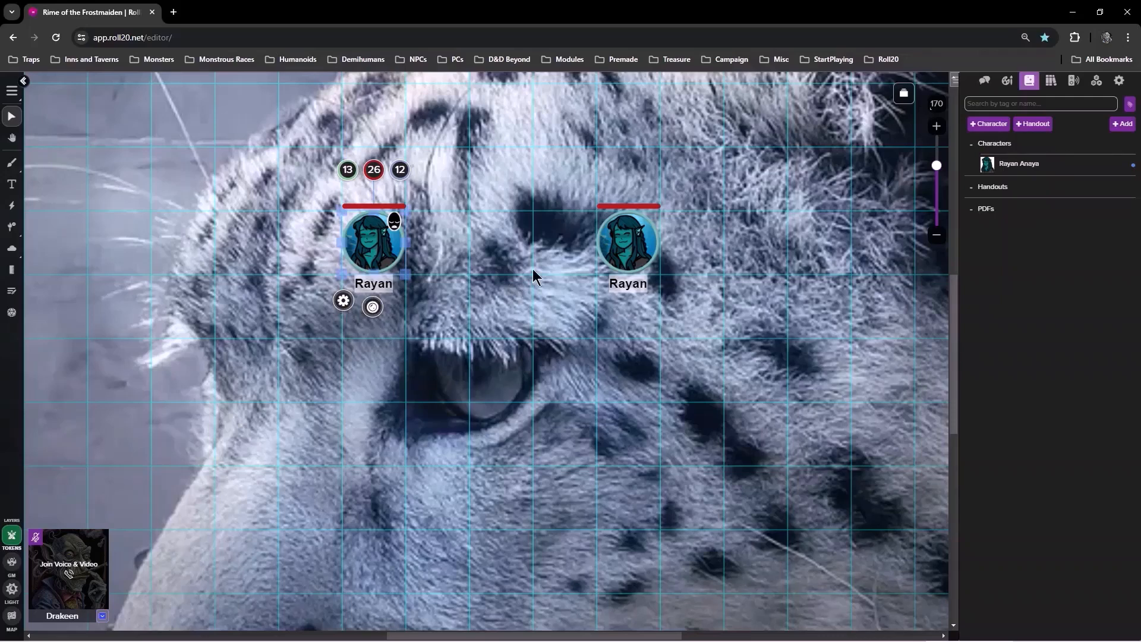
pyautogui.click(564, 279)
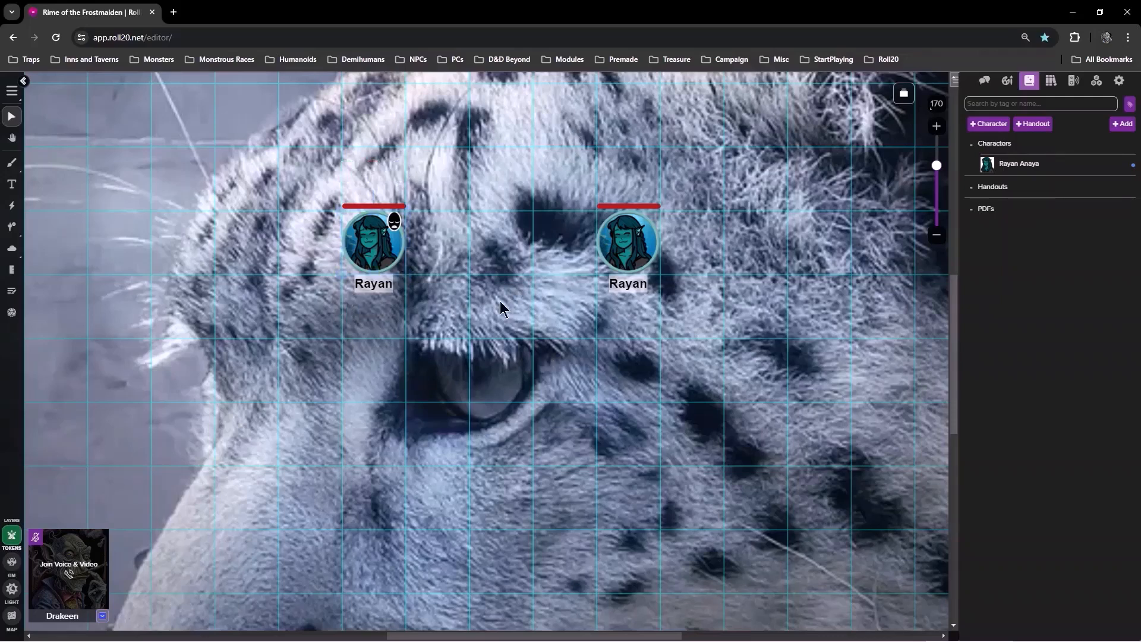
pyautogui.click(380, 250)
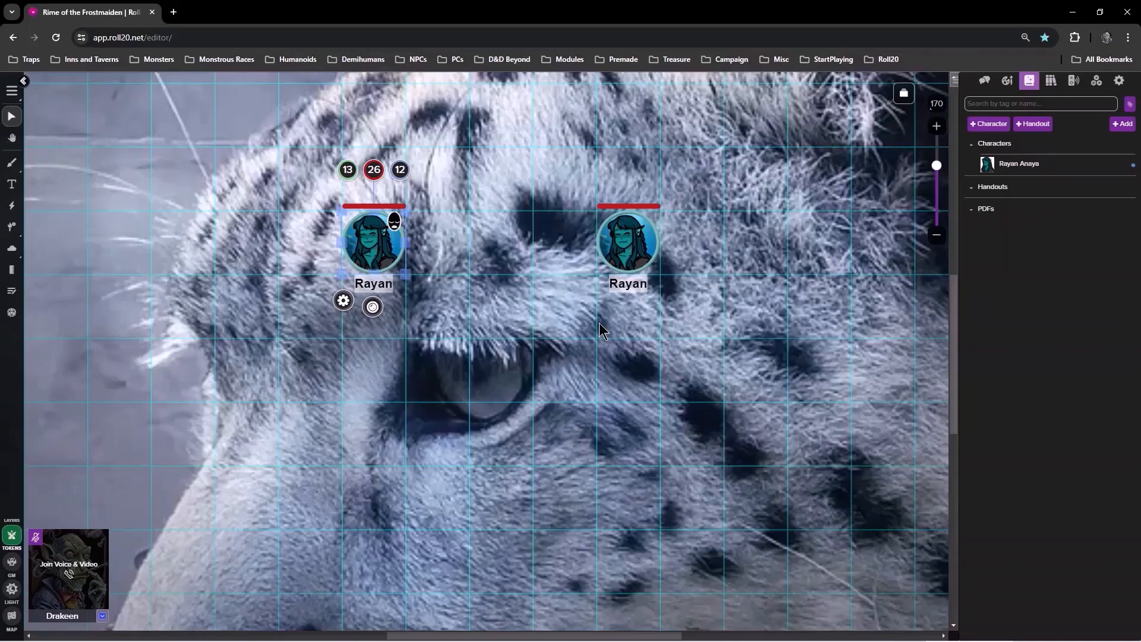
pyautogui.click(579, 359)
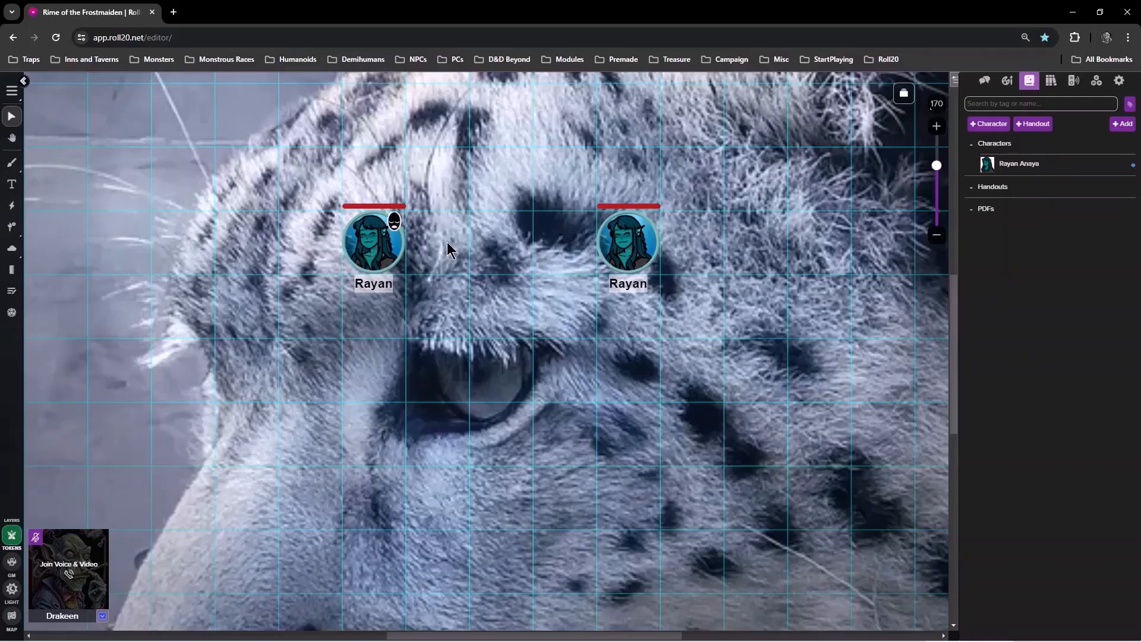
pyautogui.click(379, 252)
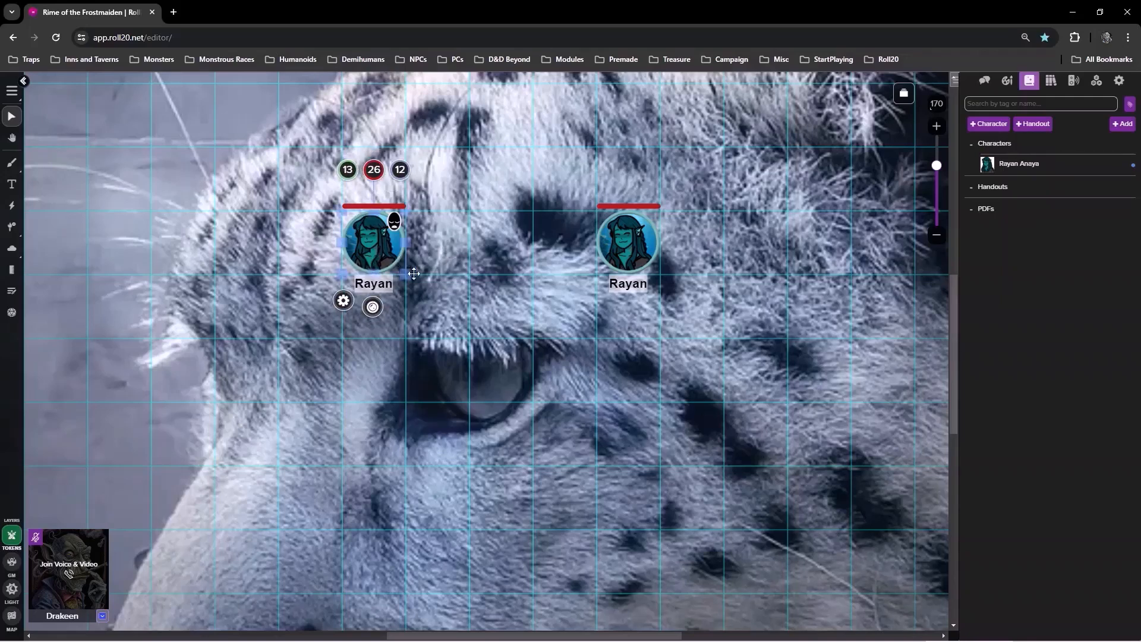
pyautogui.click(460, 330)
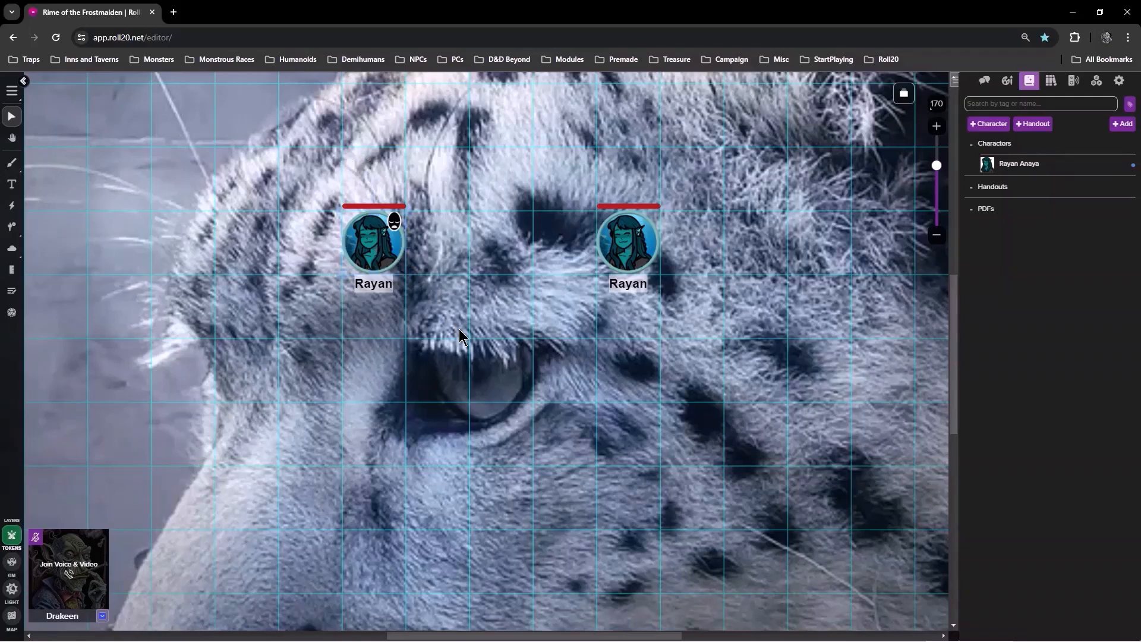
pyautogui.click(373, 240)
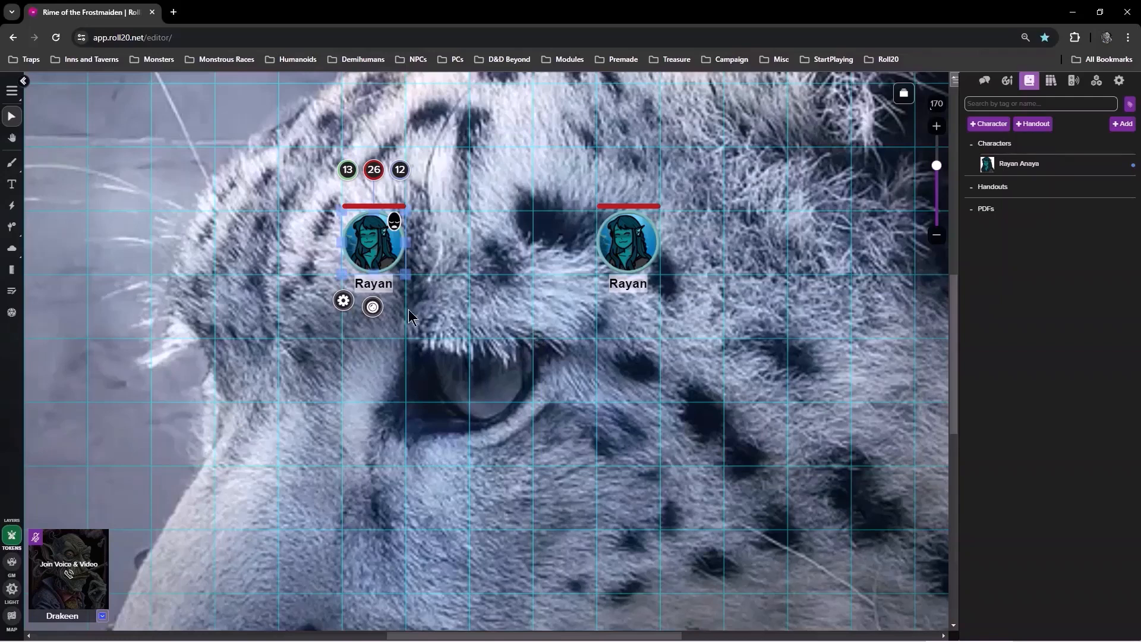
pyautogui.click(512, 221)
pyautogui.click(364, 242)
pyautogui.click(508, 284)
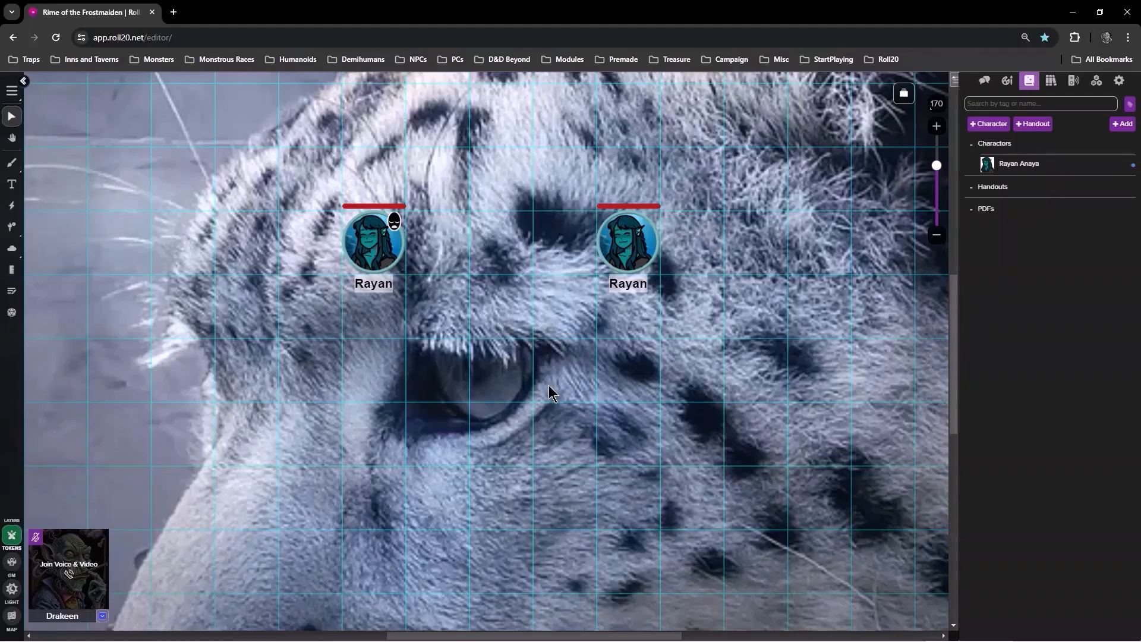
pyautogui.click(365, 246)
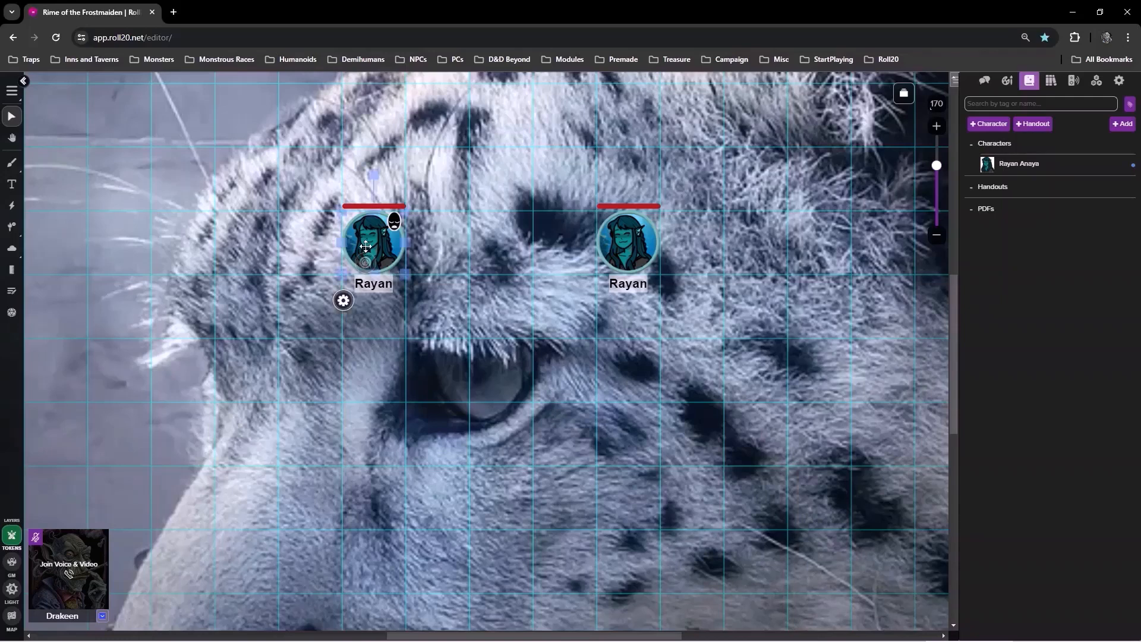
pyautogui.click(522, 366)
pyautogui.click(374, 260)
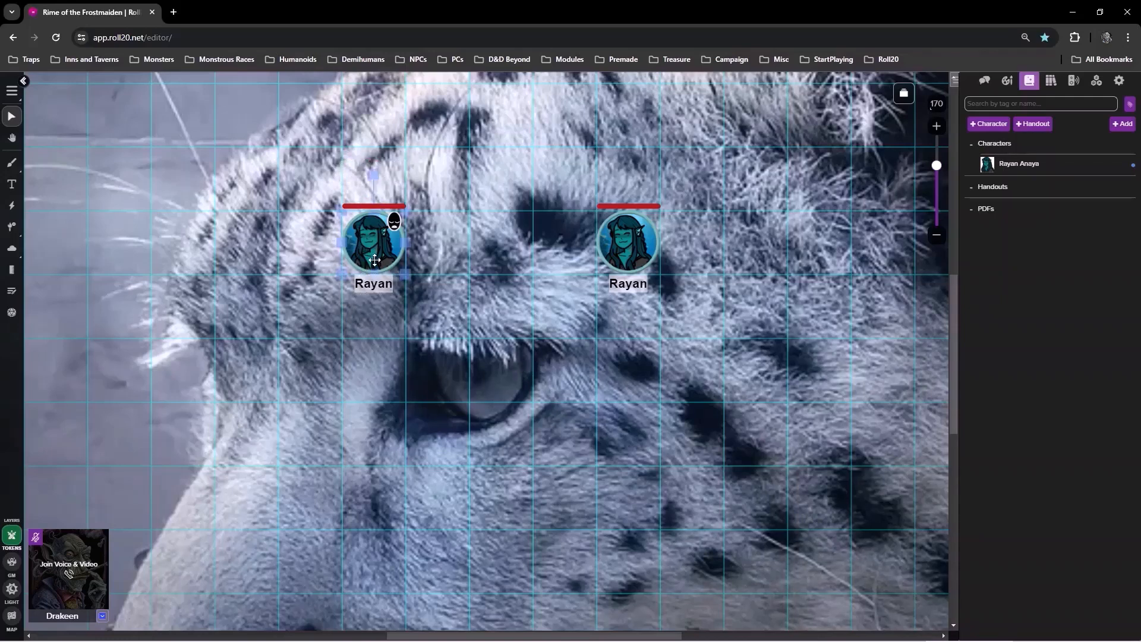
pyautogui.click(447, 275)
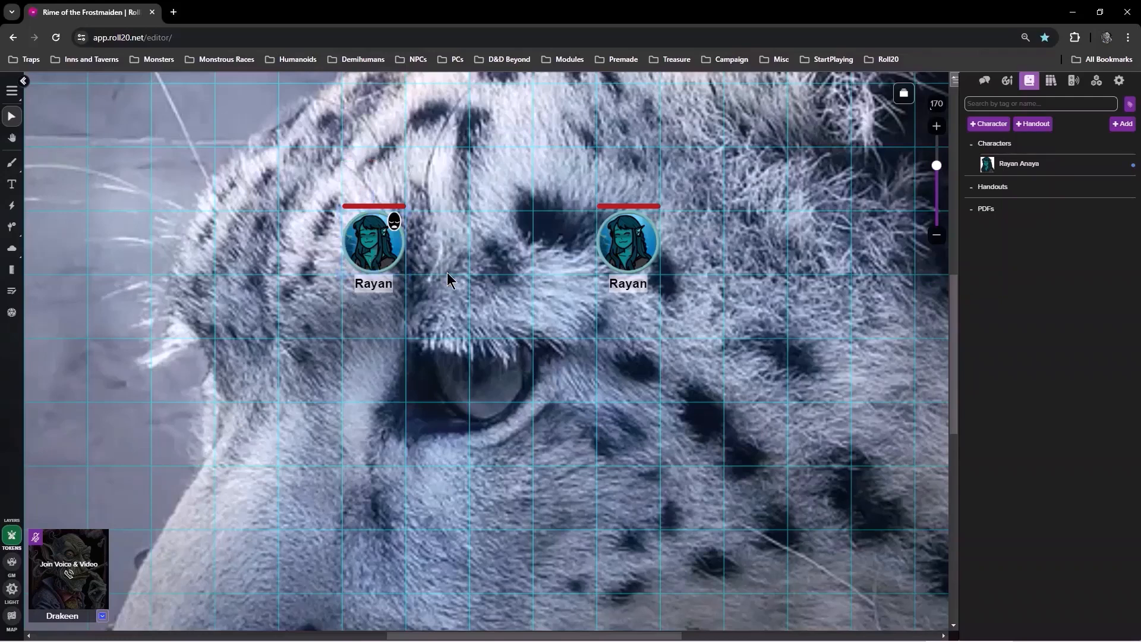
pyautogui.click(373, 260)
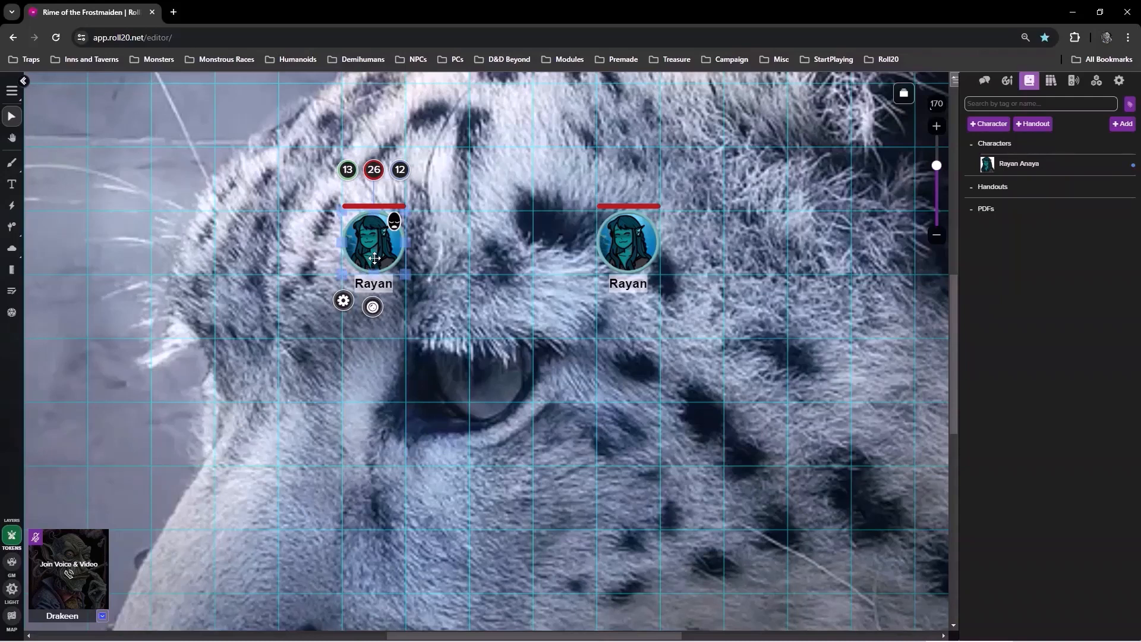
pyautogui.click(491, 359)
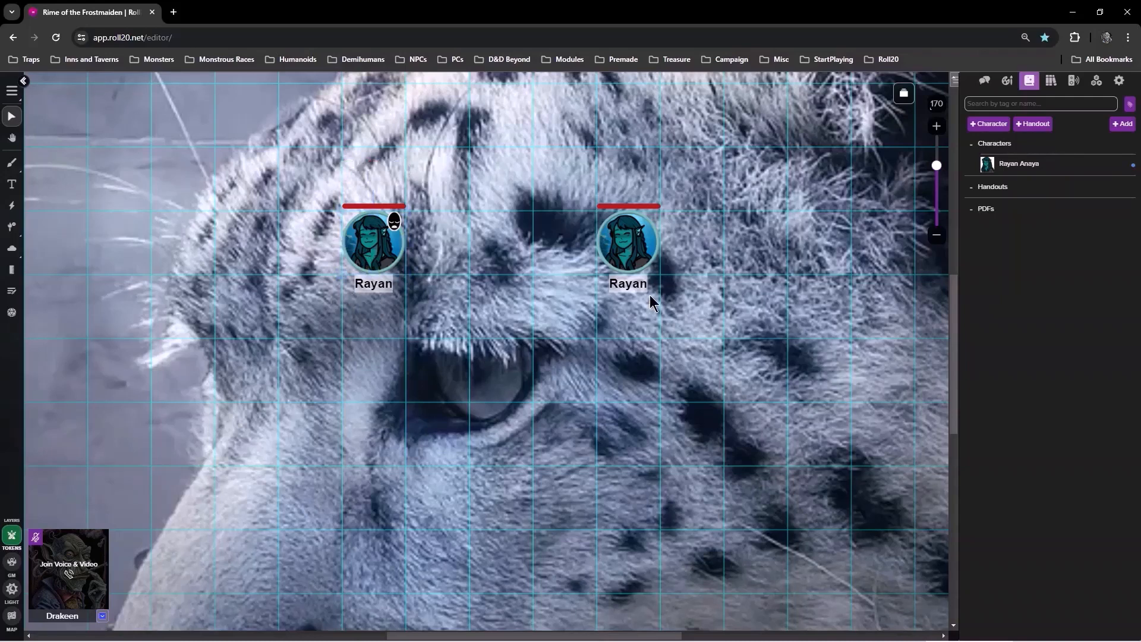